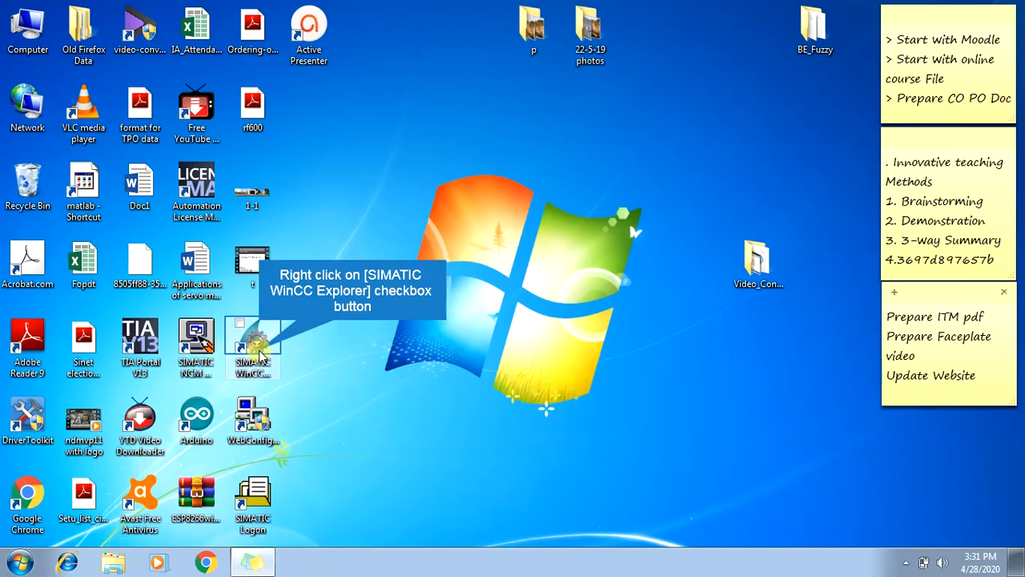
Step: Open SIMATIC WinCC Explorer from the desktop and close the First_SCADA project
right_click(258, 352)
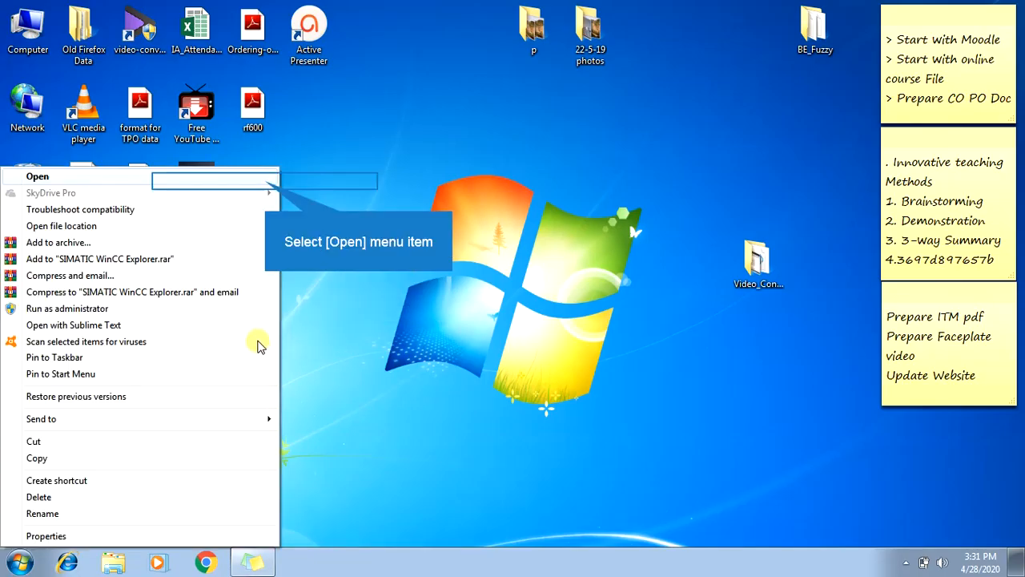
left_click(266, 184)
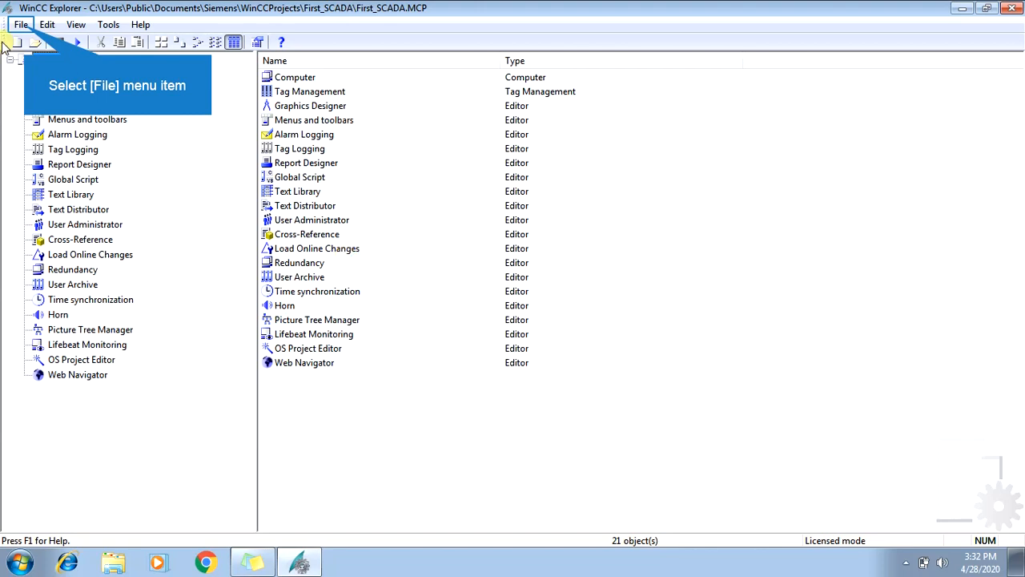
left_click(22, 26)
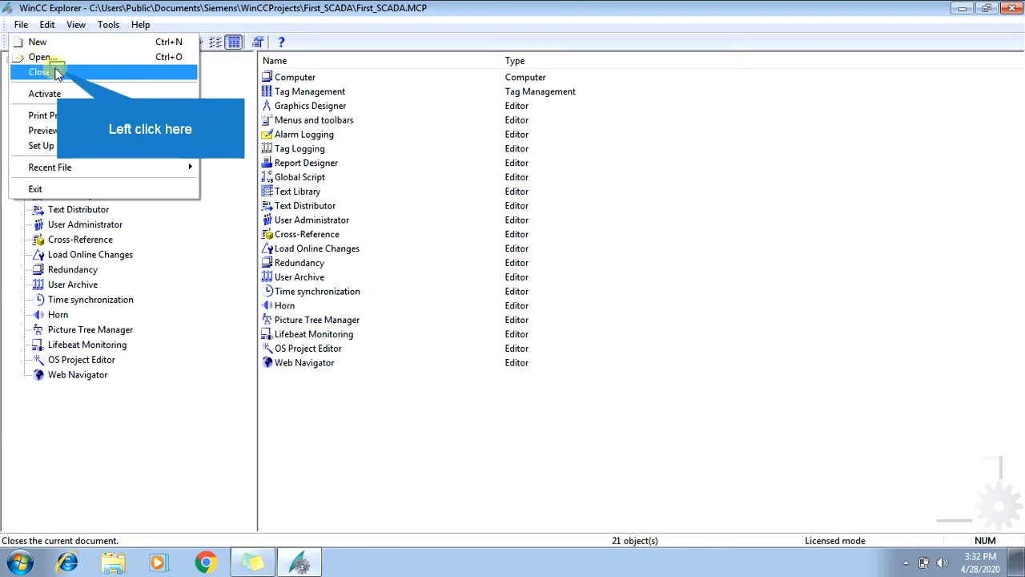
left_click(58, 74)
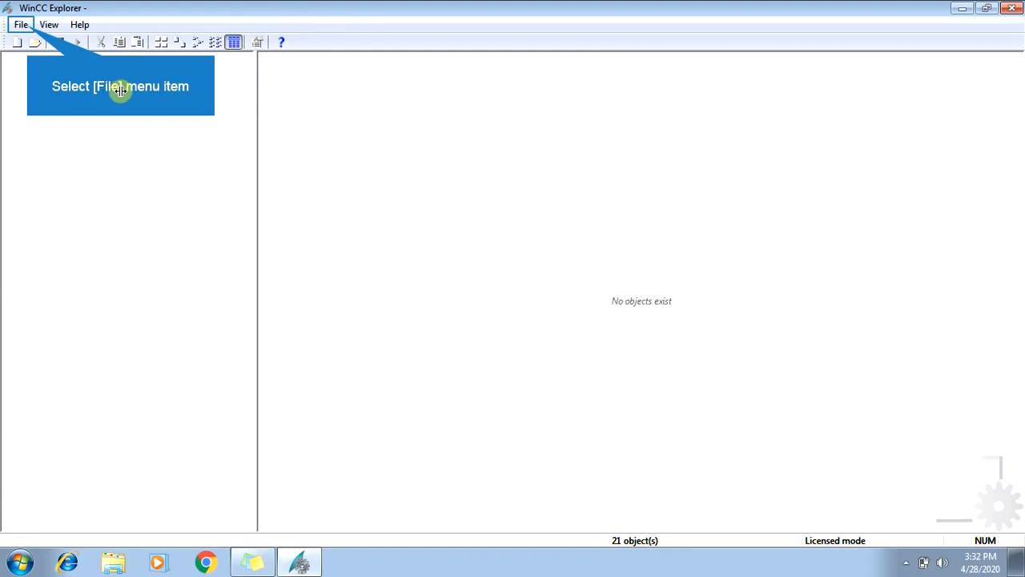
Step: Start a new Single-User Project and enter First_Scada as its project name
left_click(22, 25)
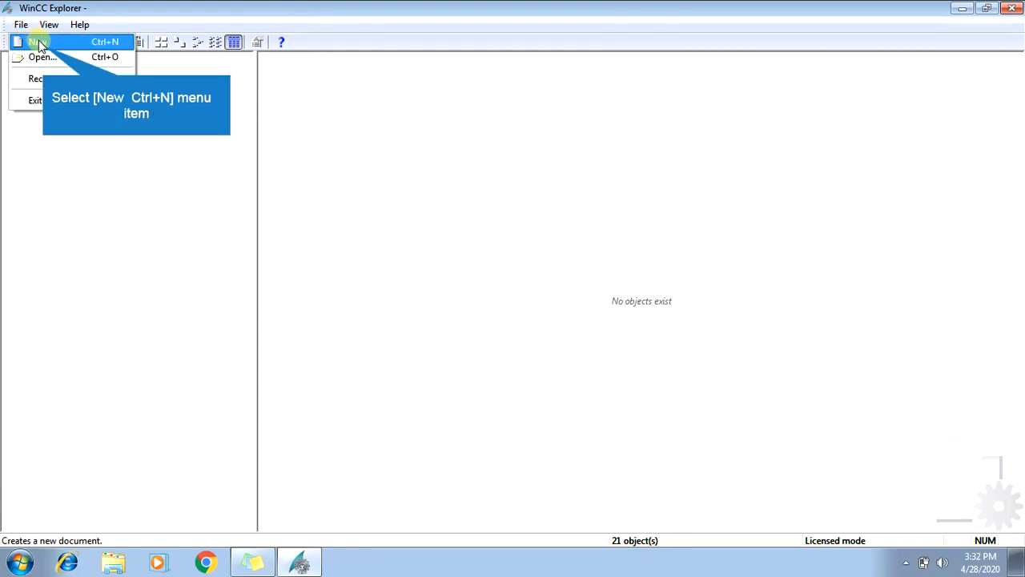
left_click(39, 43)
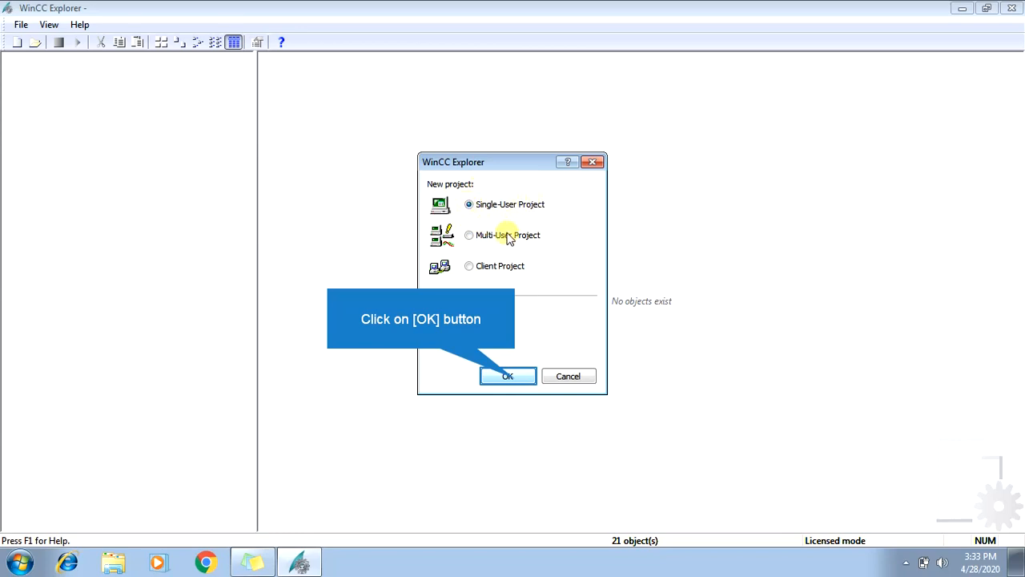
left_click(513, 381)
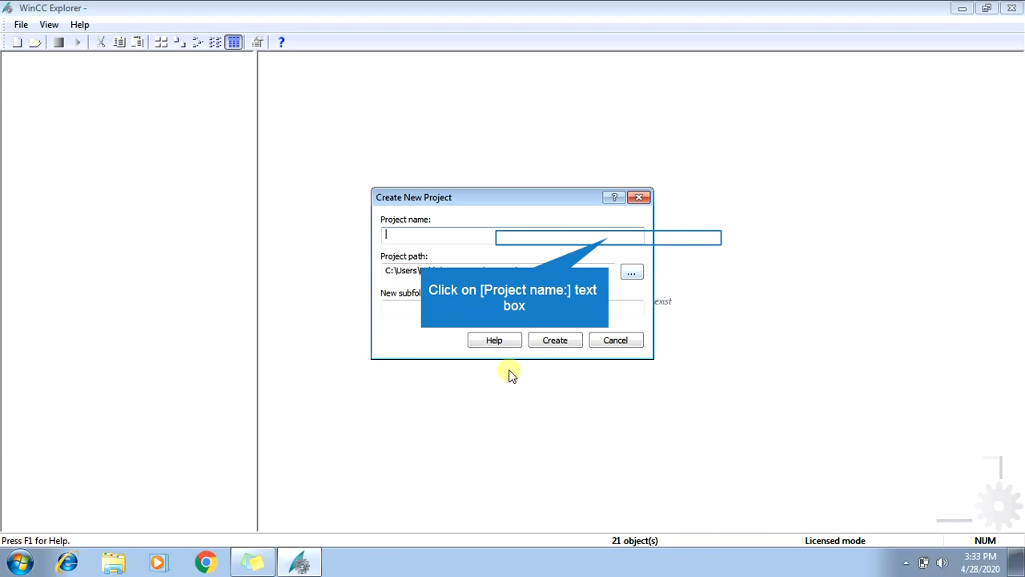
left_click(609, 237)
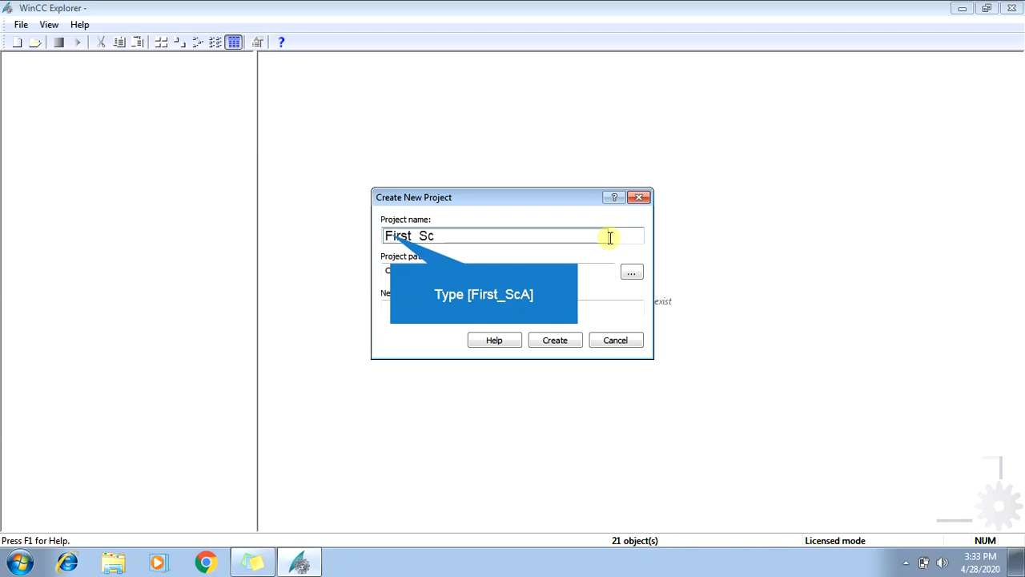
type("First_Sc")
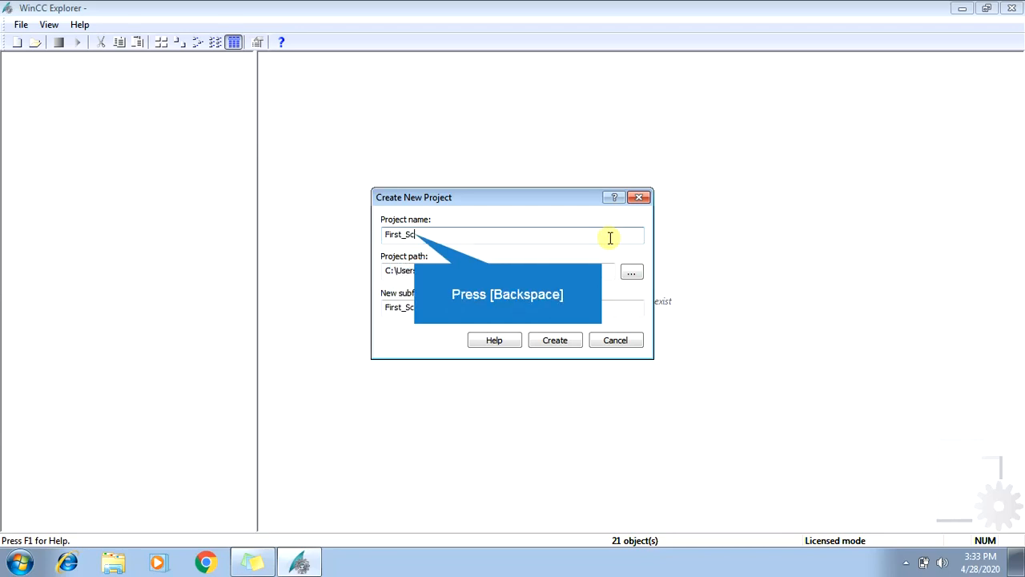
key("BackSpace")
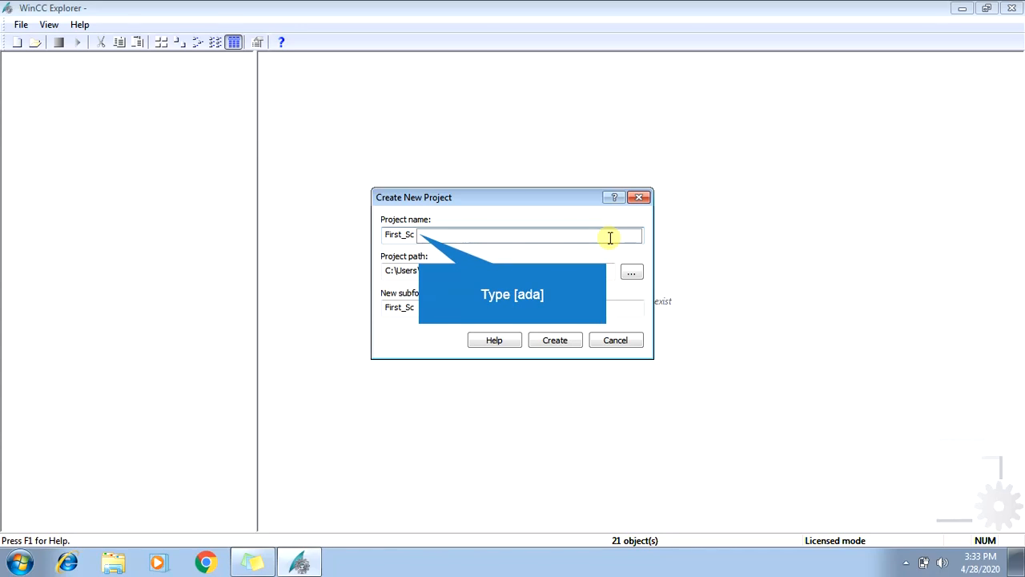
type("ada")
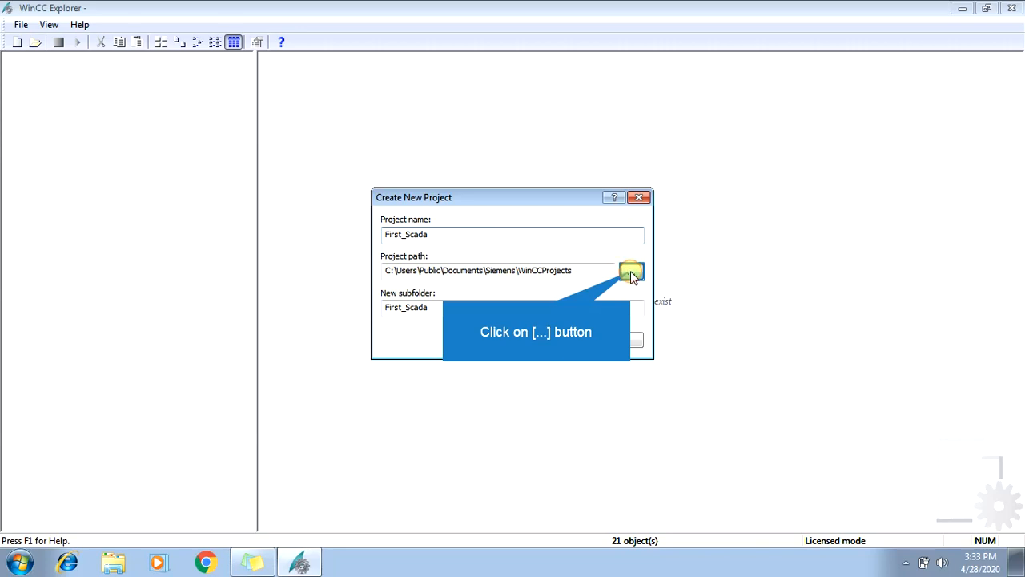
Step: Browse for the project path and select the Youtube folder on Local Disk (E:)
left_click(631, 273)
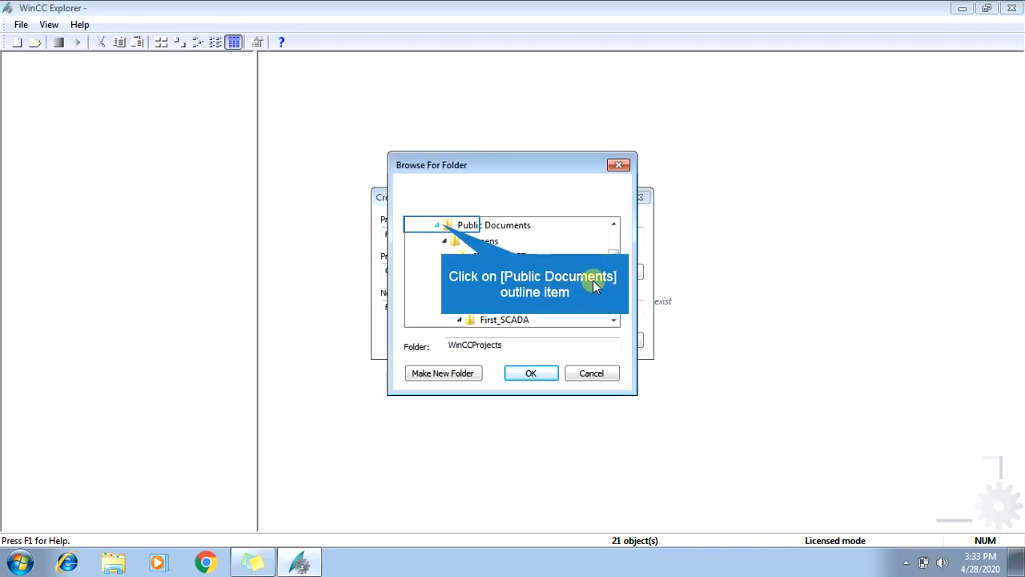
left_click(443, 227)
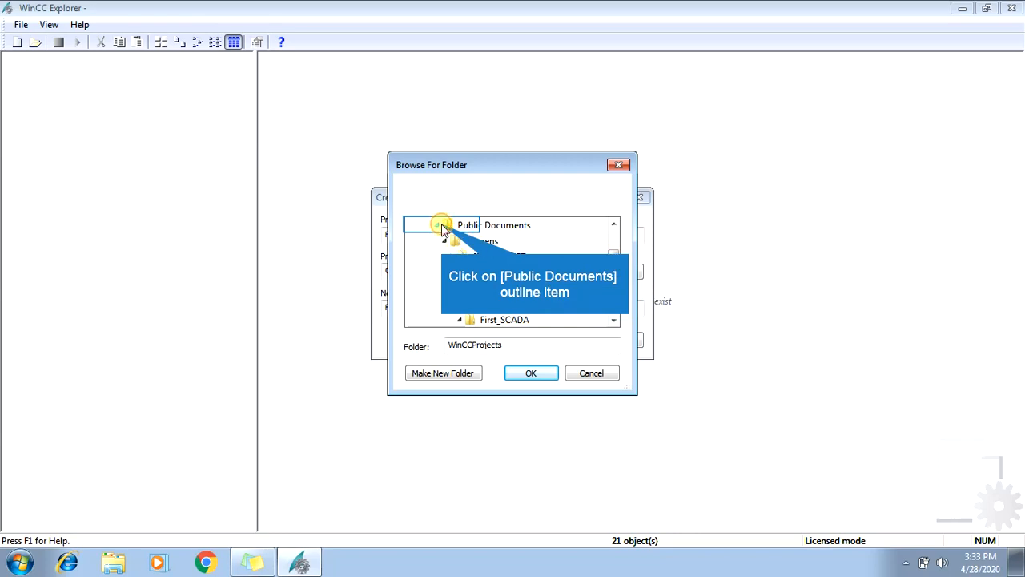
left_click(614, 240)
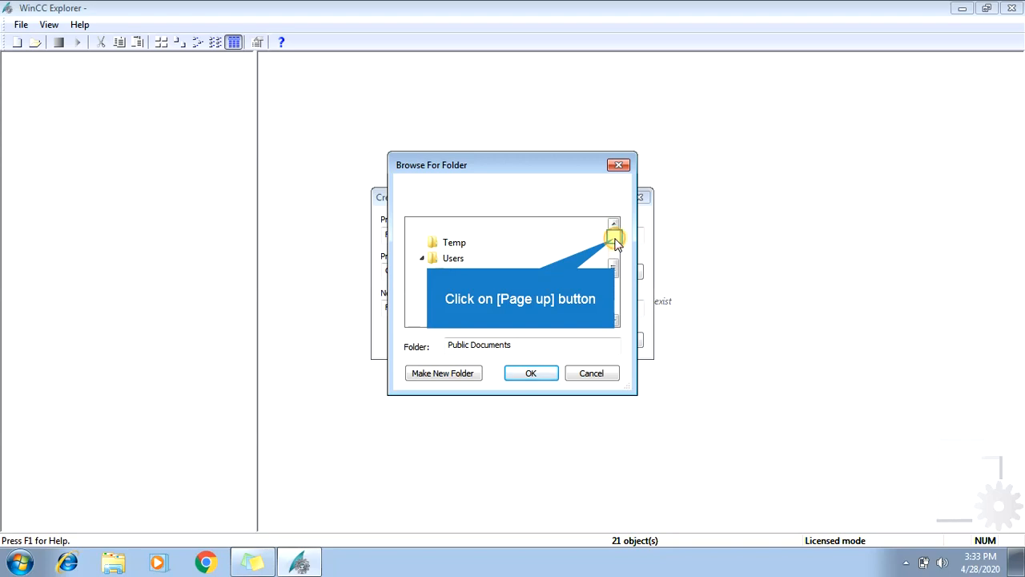
left_click(614, 240)
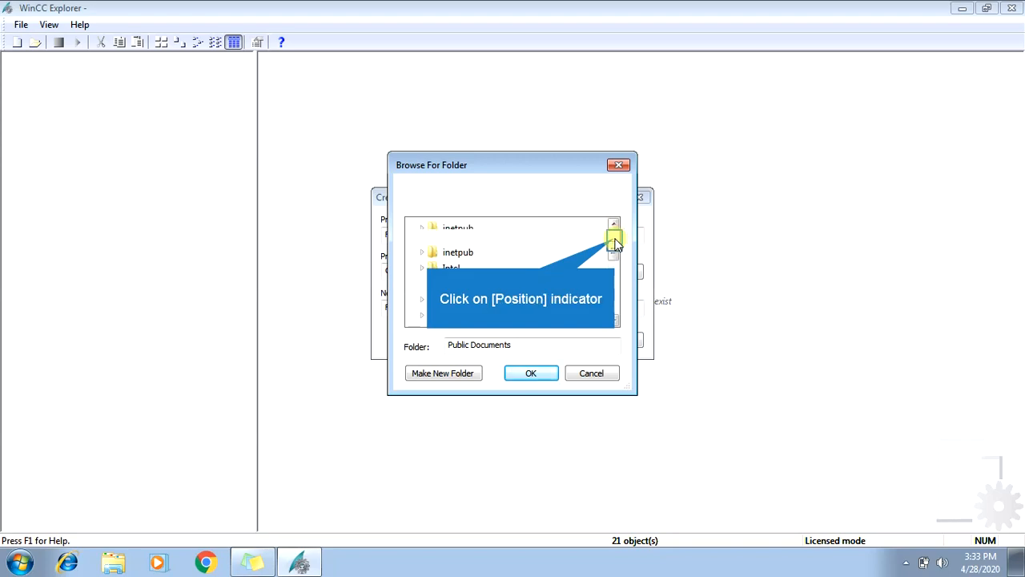
left_click(614, 241)
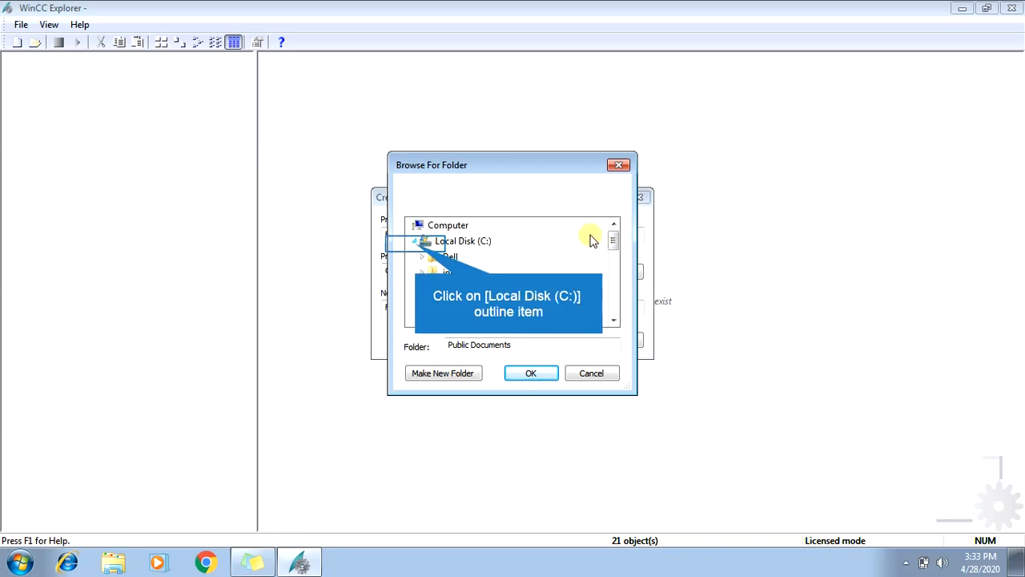
left_click(416, 242)
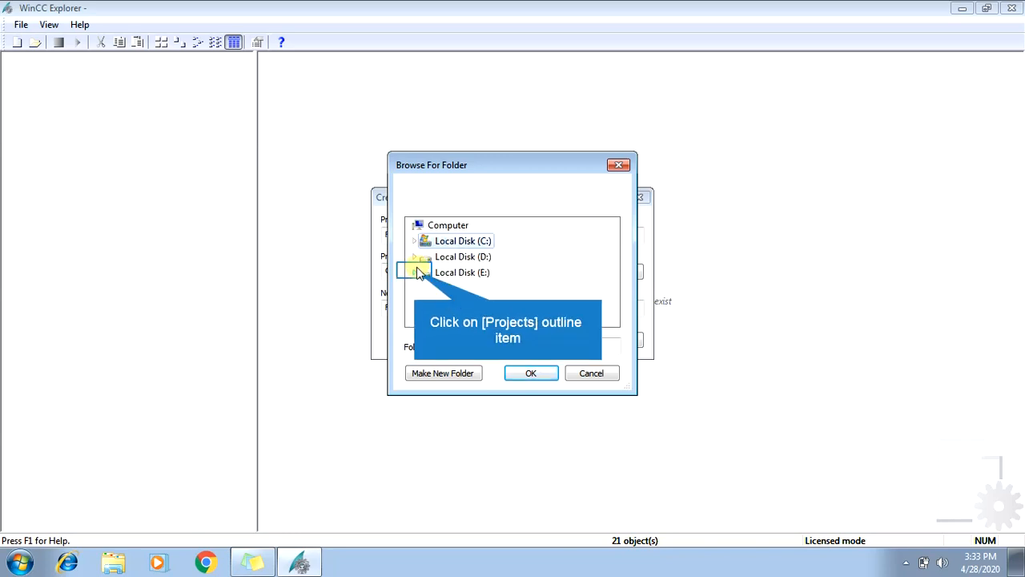
left_click(416, 272)
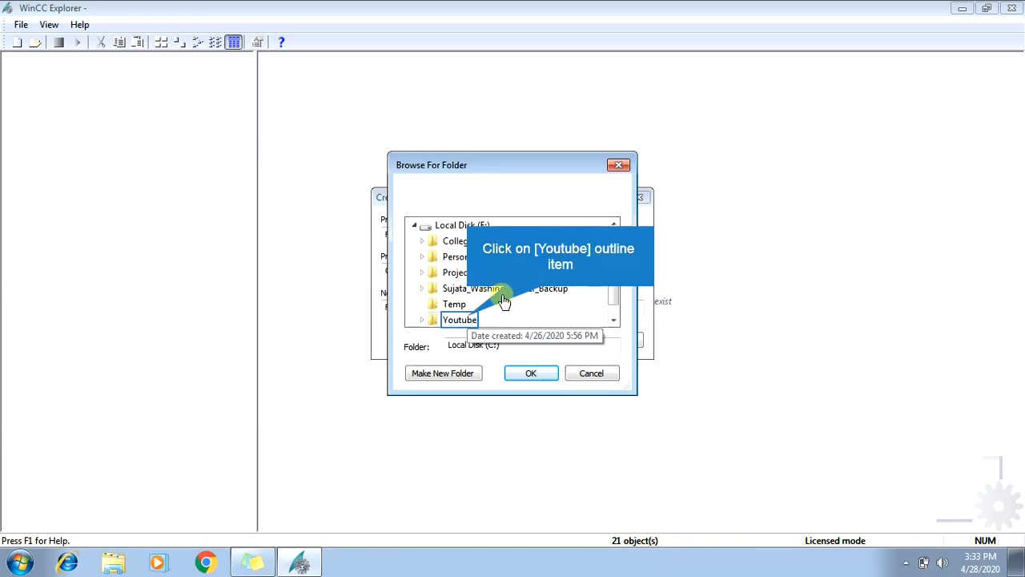
left_click(467, 319)
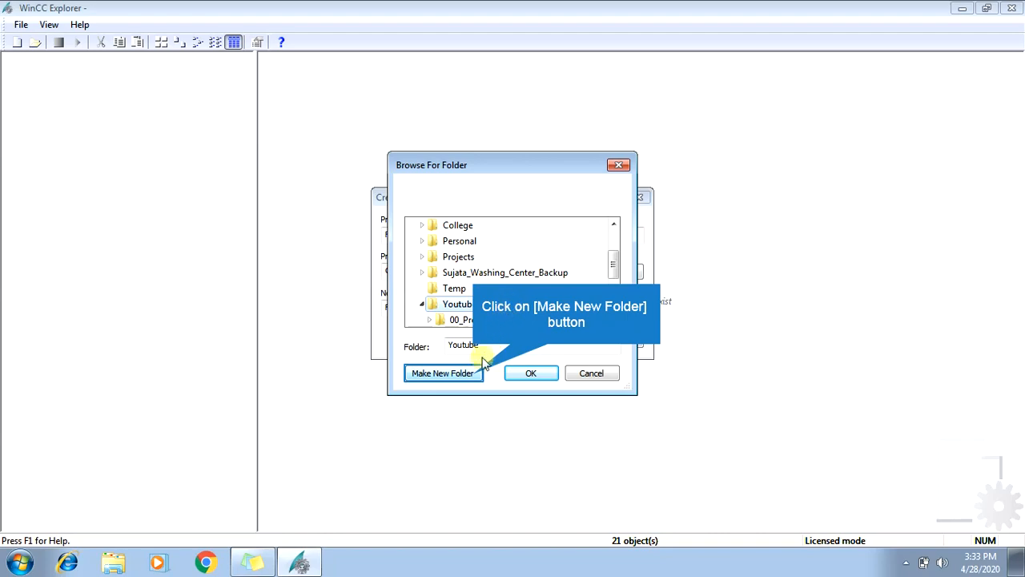
Step: Make a new folder named Scada_programs inside the Youtube folder and accept it as the project path
left_click(443, 373)
type("Scada_progr")
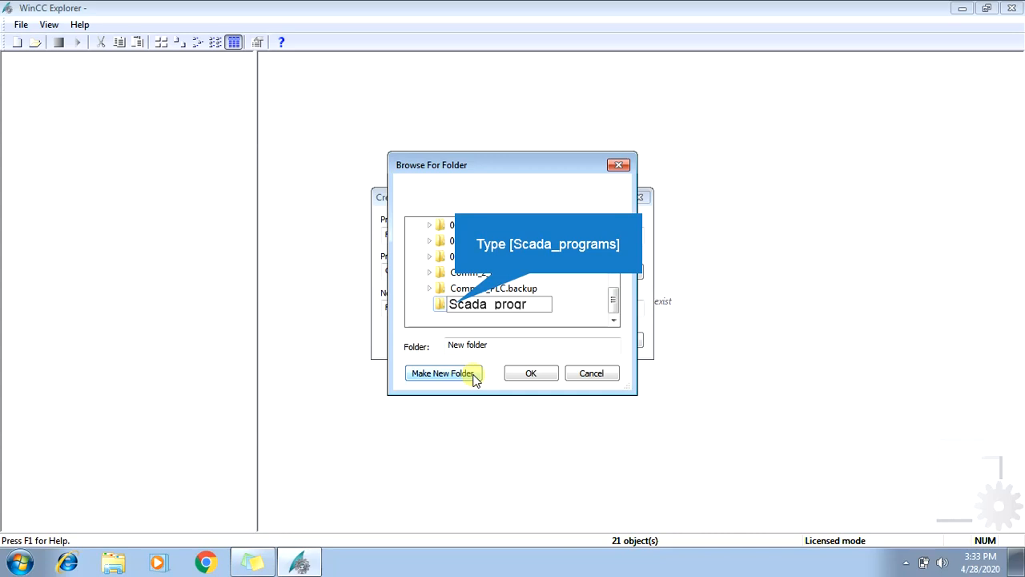
type("am")
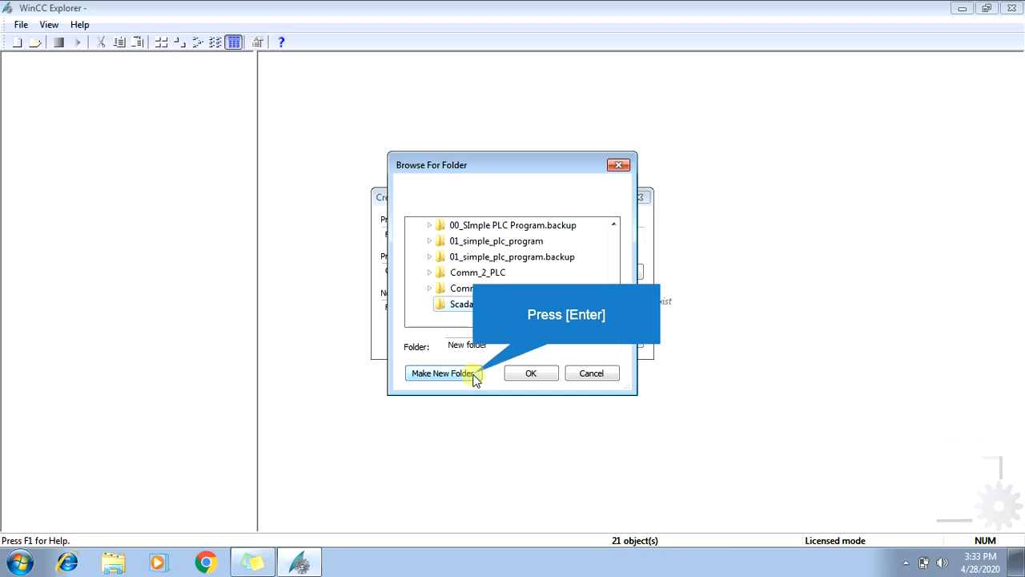
key("Return")
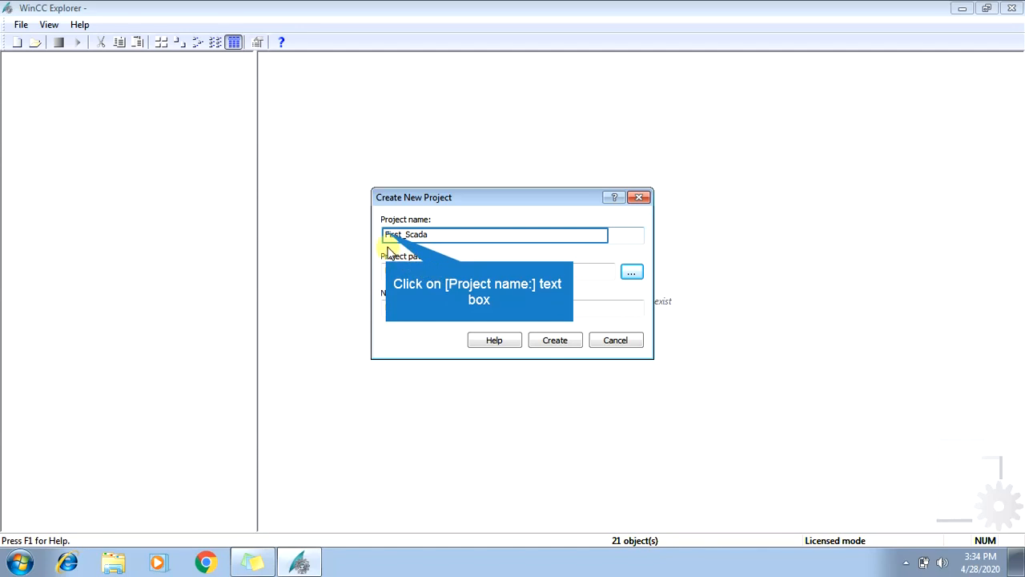
Step: Prefix the project name so it reads 00_First_Scada, and create the project
left_click(386, 232)
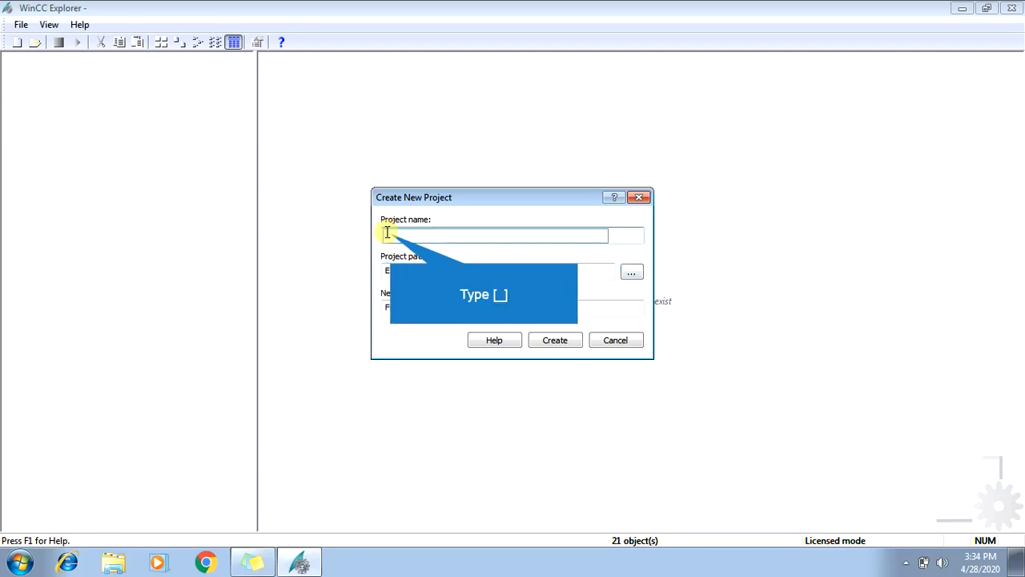
type("First_Scada")
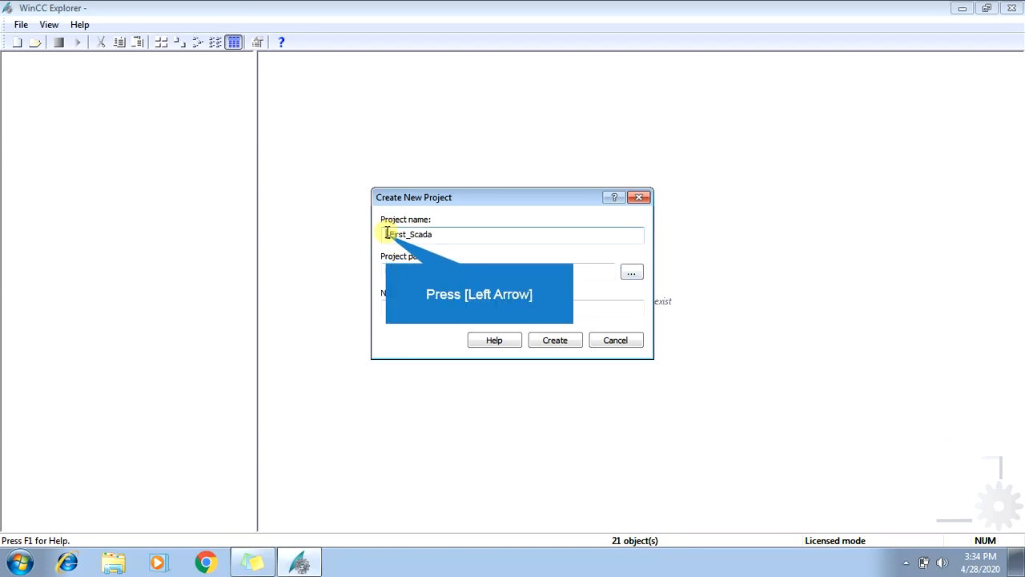
key("Left")
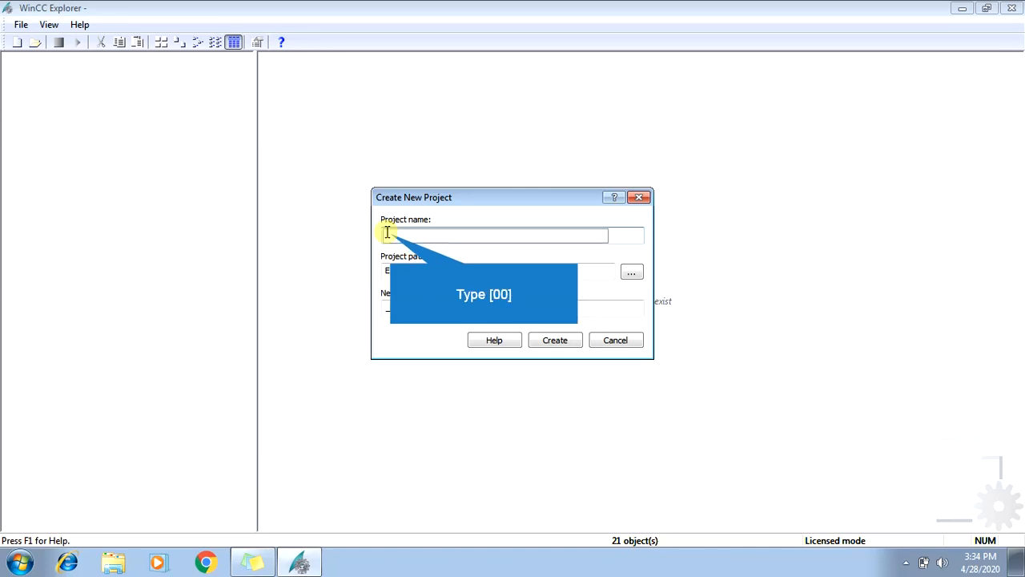
type("00_First_Scada")
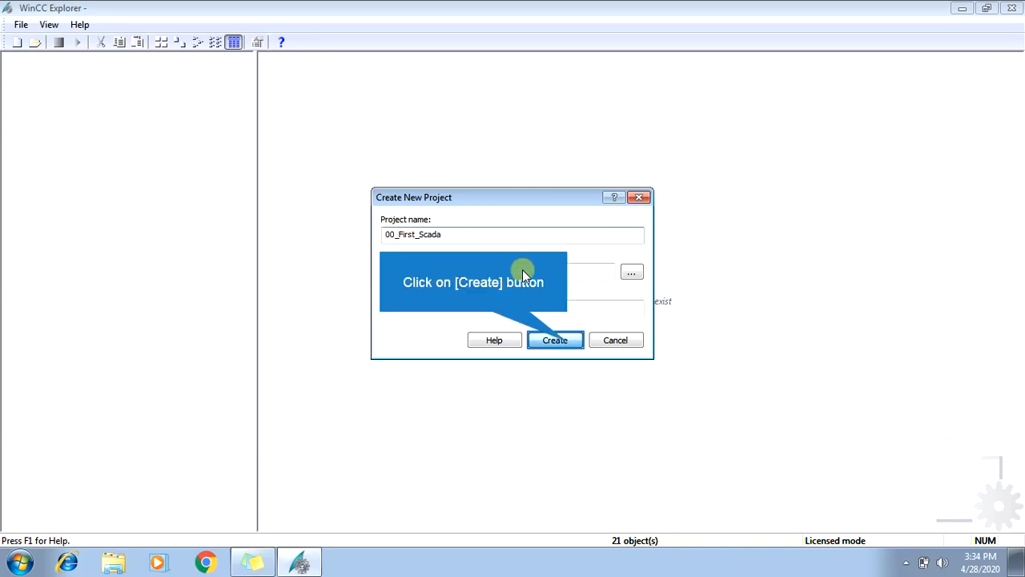
left_click(568, 343)
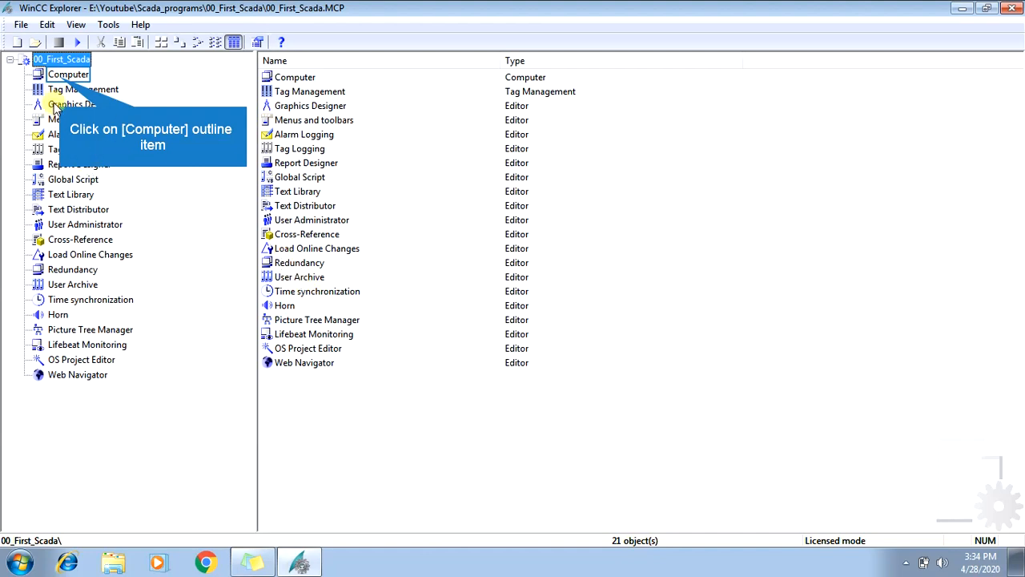
Step: Select the server listed under Computer in the new project, and open the Tag Management editor
left_click(62, 77)
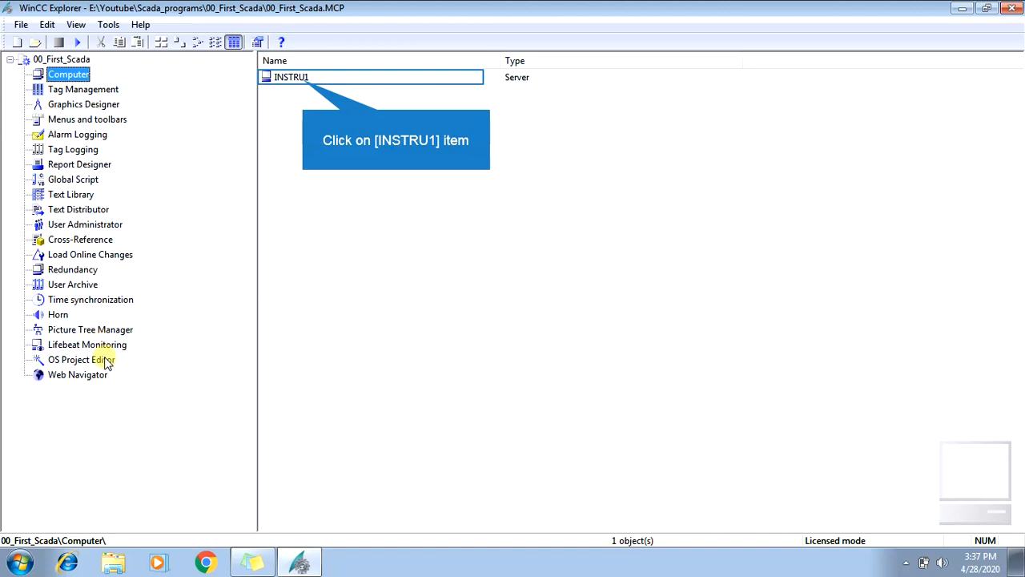
left_click(304, 83)
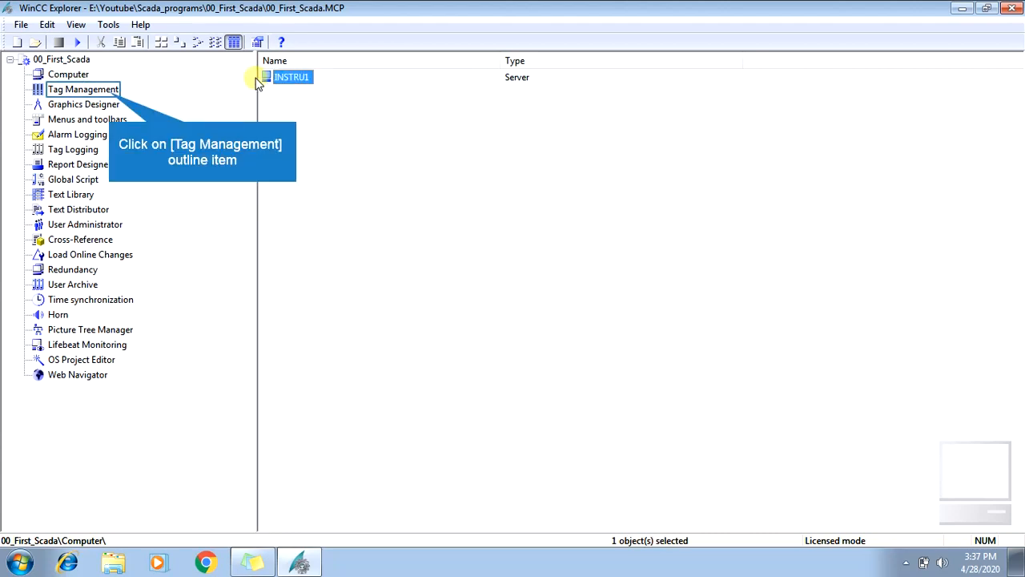
left_click(110, 91)
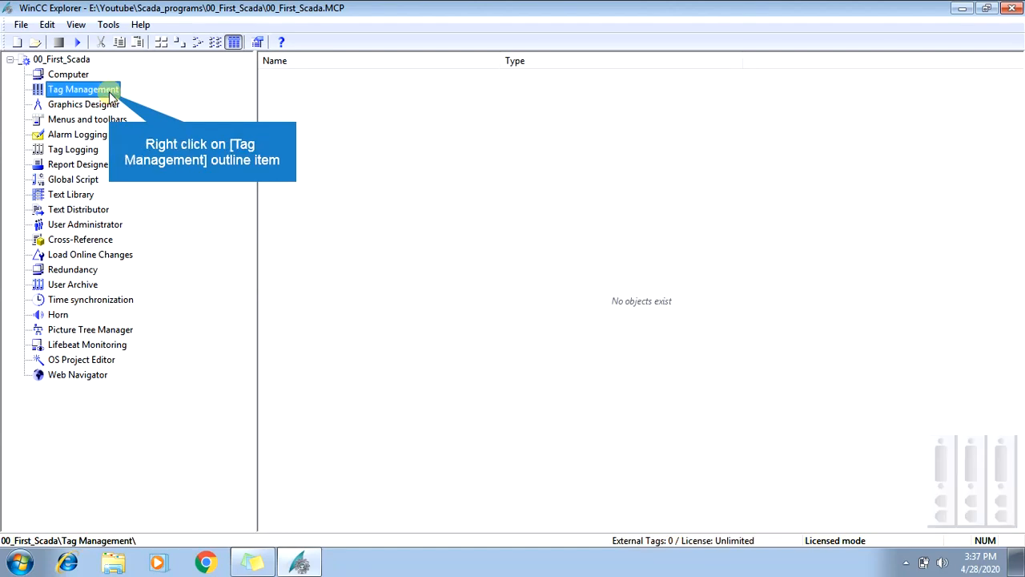
right_click(109, 91)
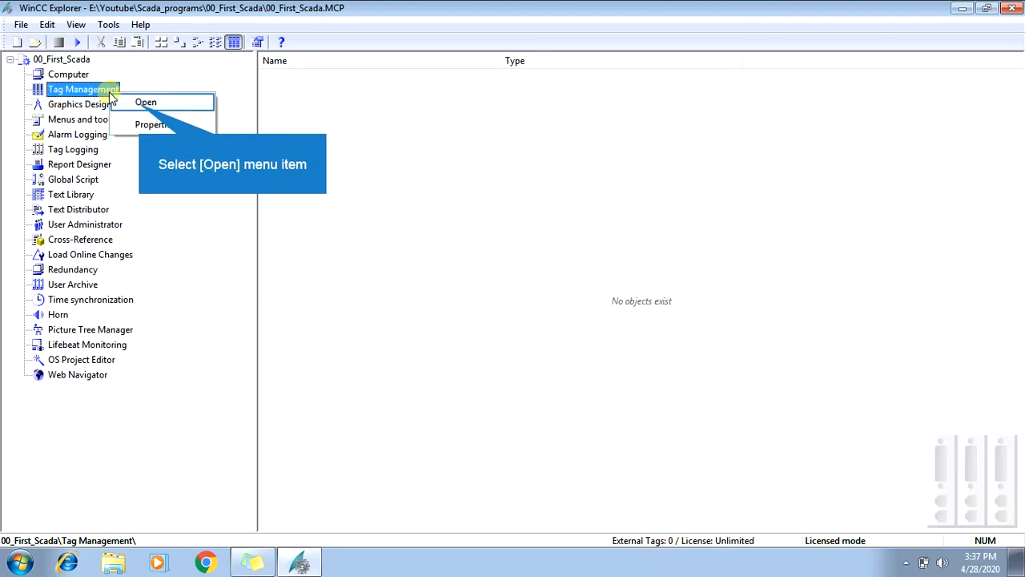
left_click(141, 106)
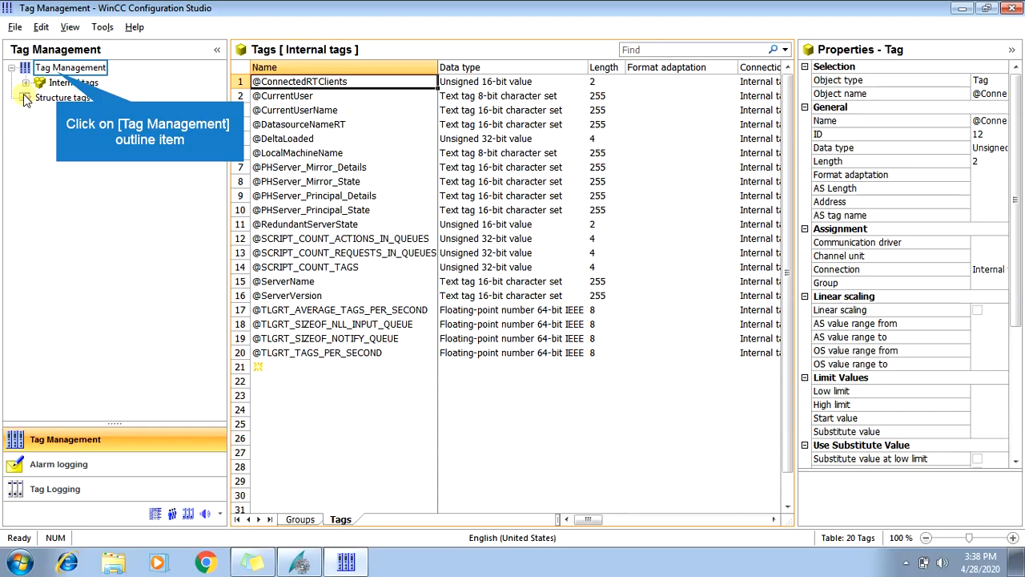
Step: Add the SIMATIC S7 Protocol Suite as a new communication driver under Tag Management
left_click(57, 70)
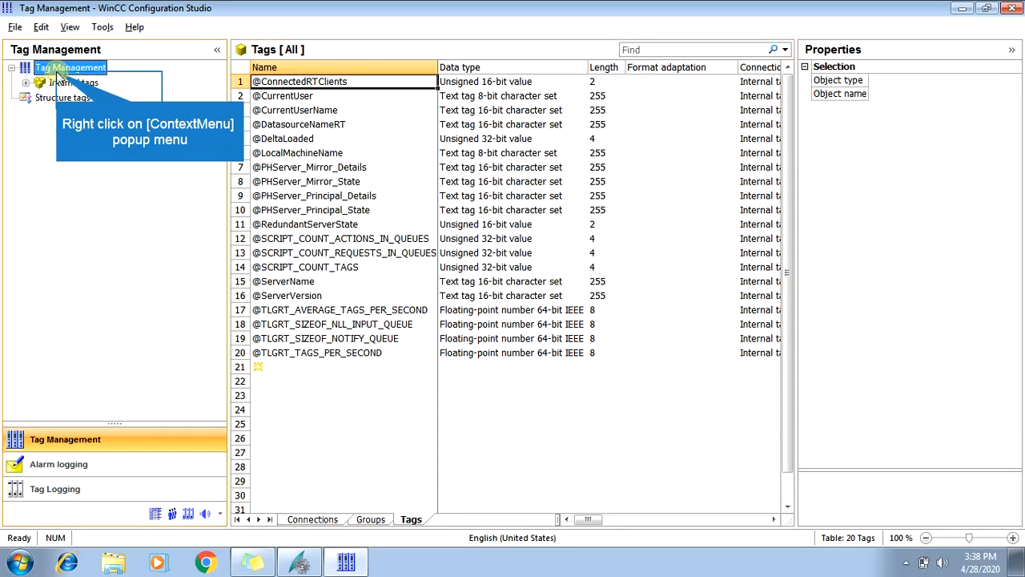
right_click(58, 72)
mouse_move(63, 82)
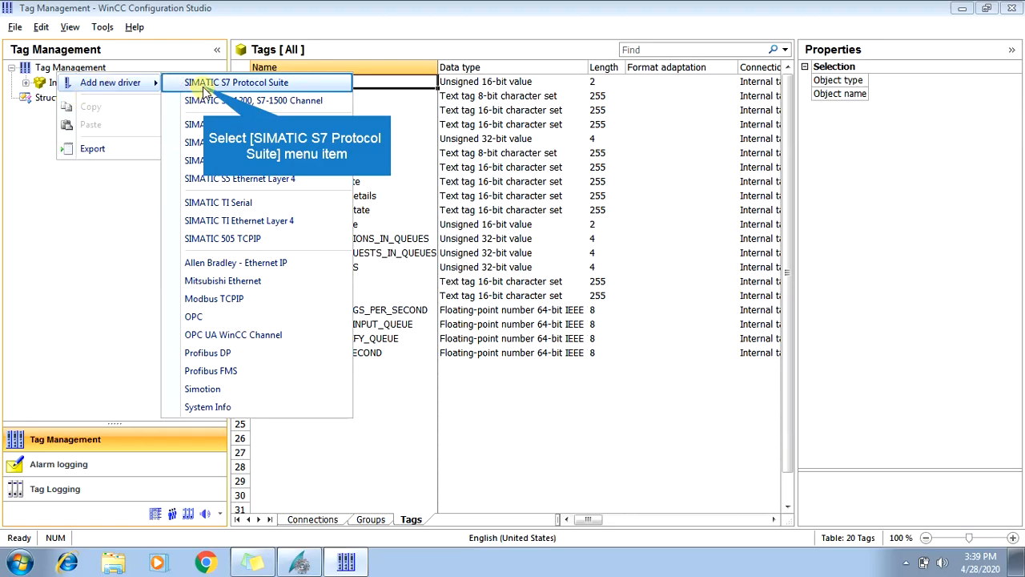
left_click(204, 85)
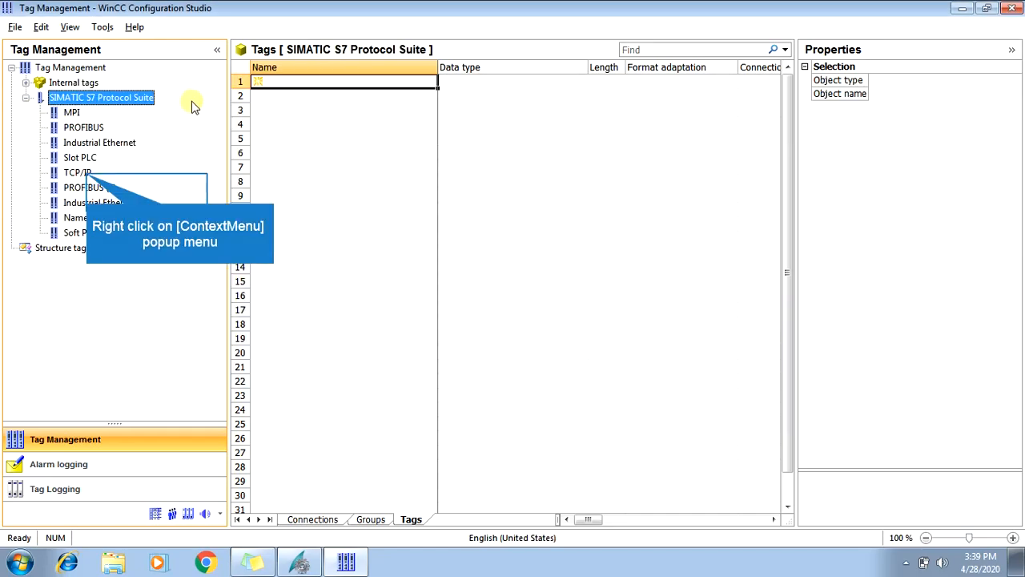
Step: Add a new connection named PLC1 under the TCP/IP channel of the SIMATIC S7 Protocol Suite
right_click(87, 174)
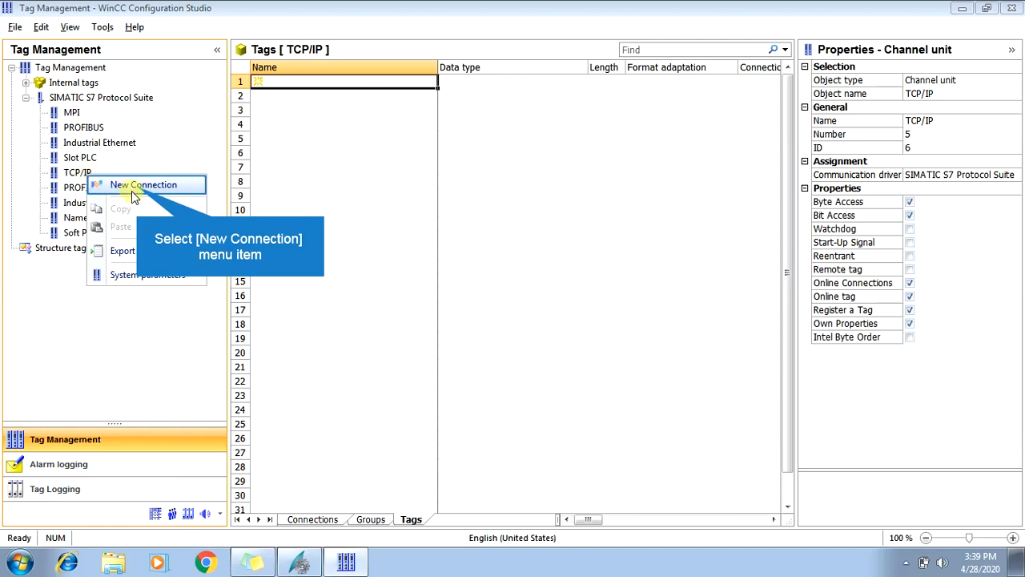
left_click(136, 186)
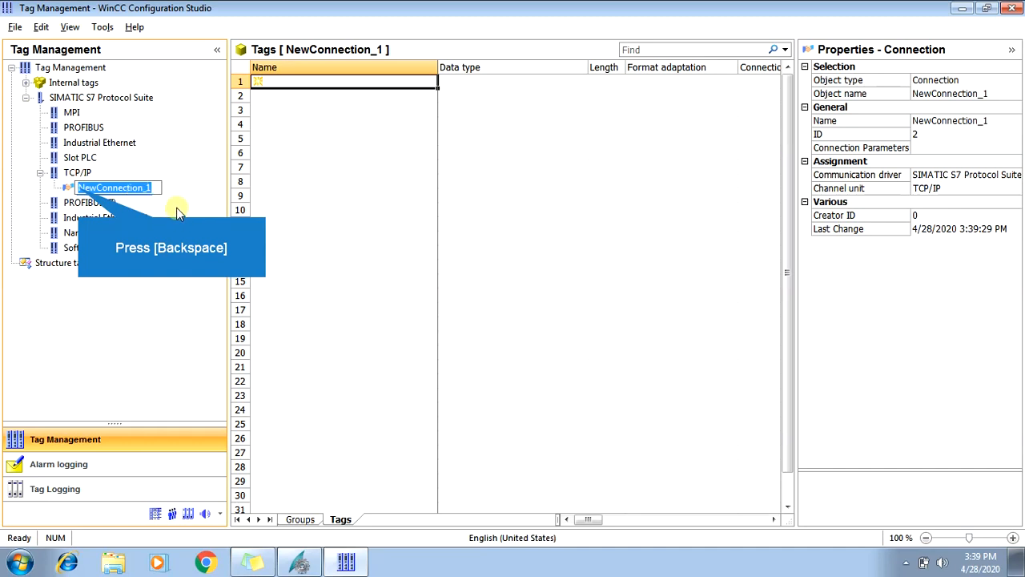
key("BackSpace")
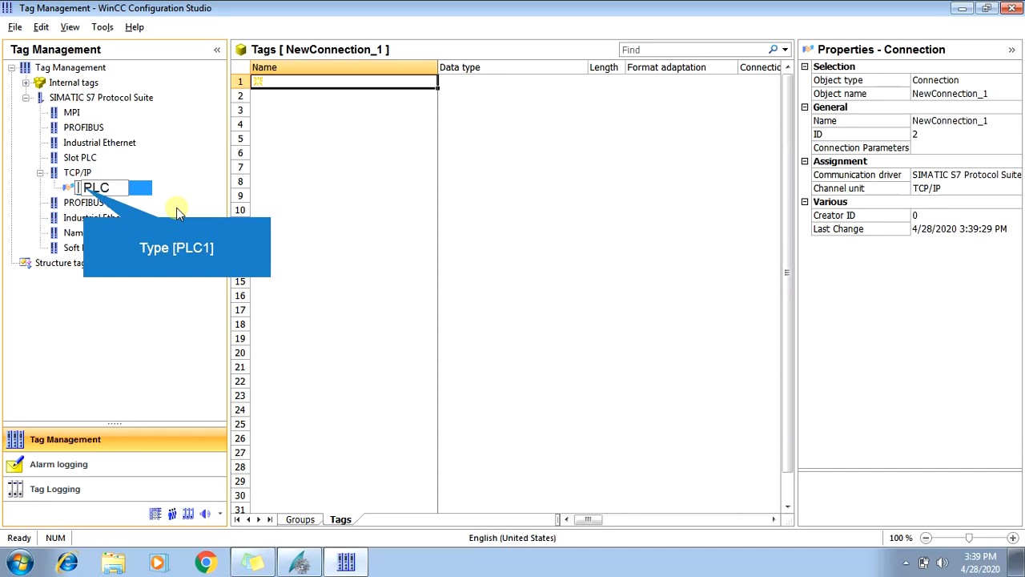
key("Return")
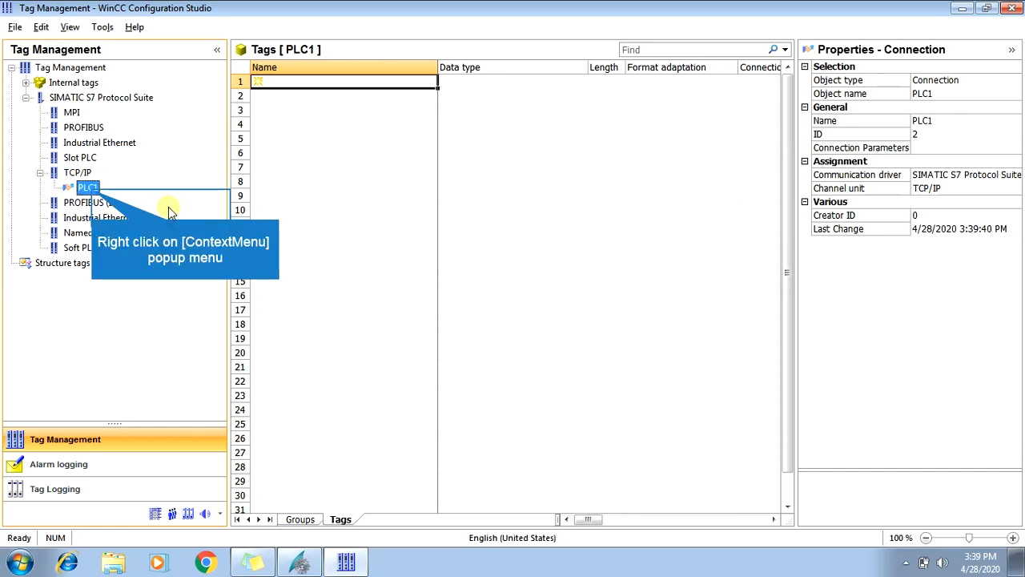
Step: Set the IP address in PLC1's connection parameters to 192.168.0.1 and accept them
right_click(90, 189)
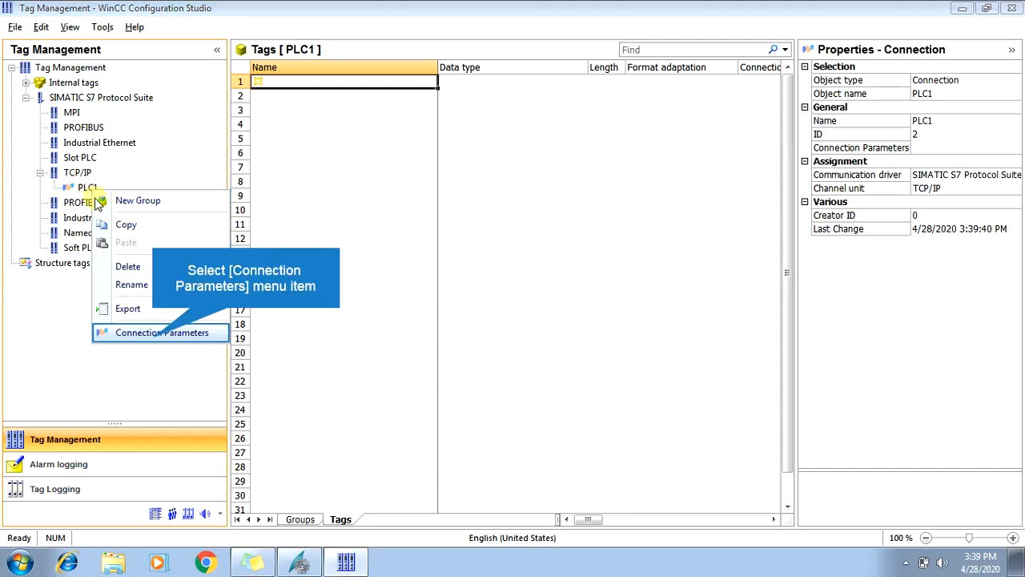
left_click(152, 337)
type("19")
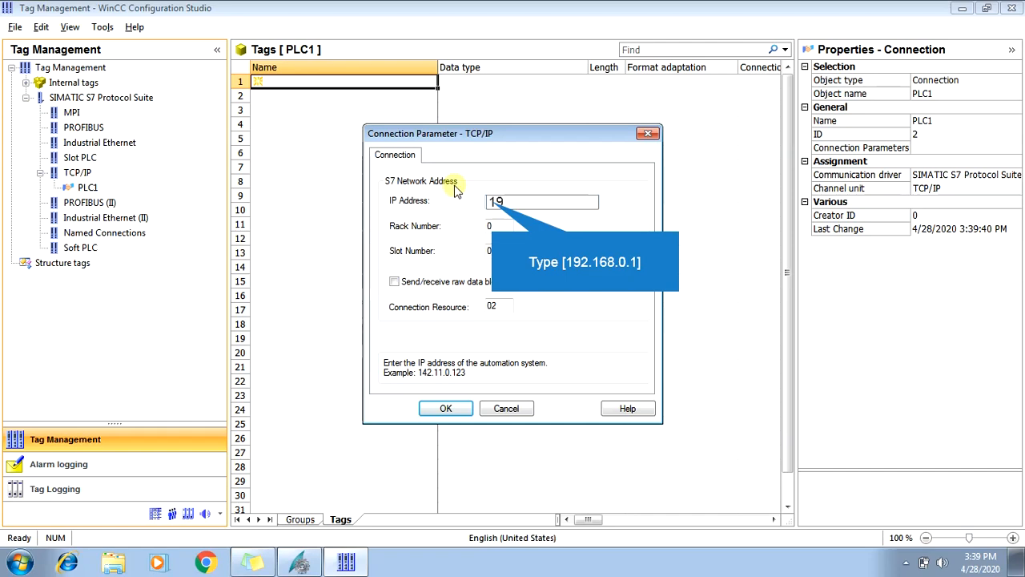
type("2.1")
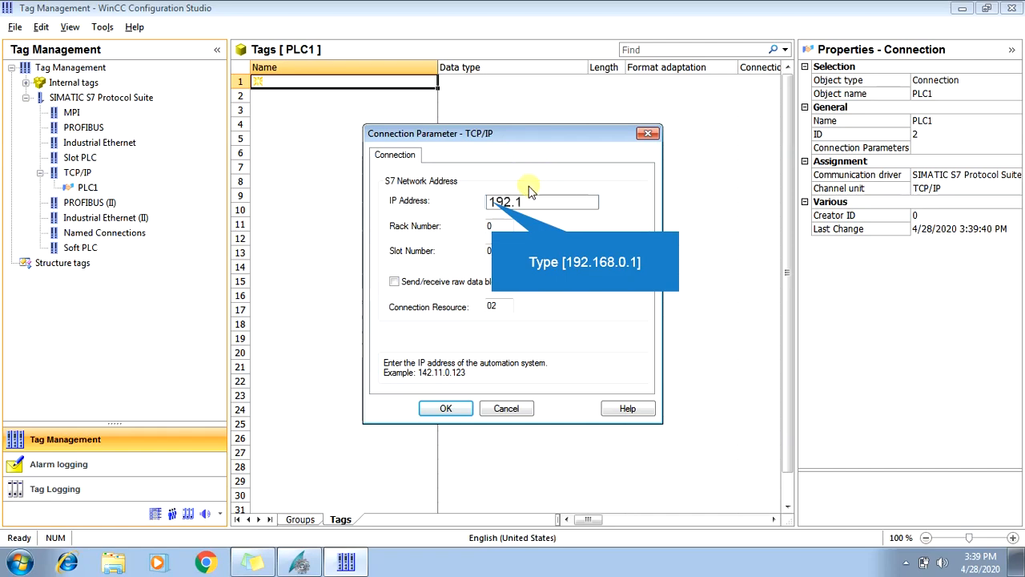
type("68.")
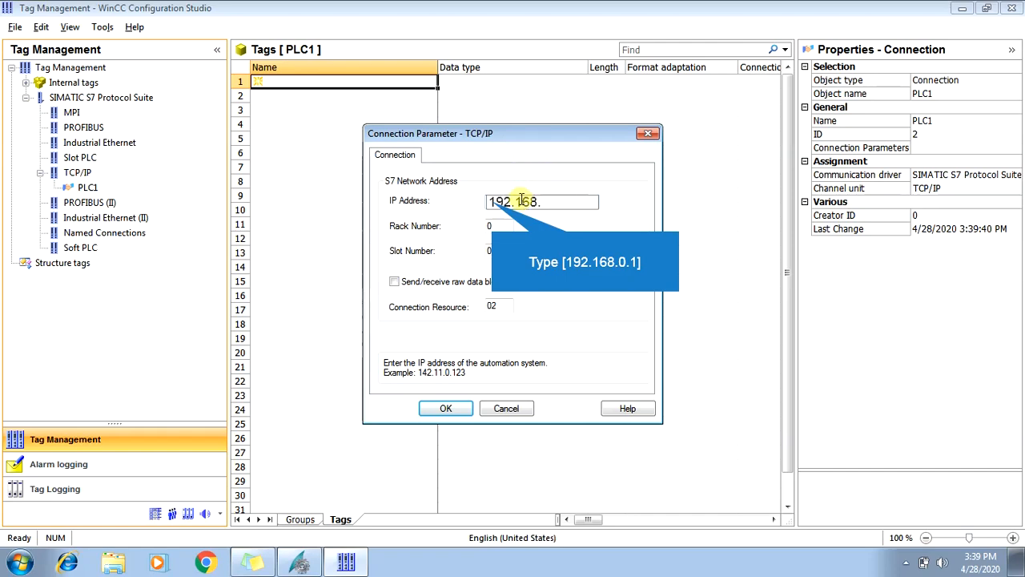
type("0.1")
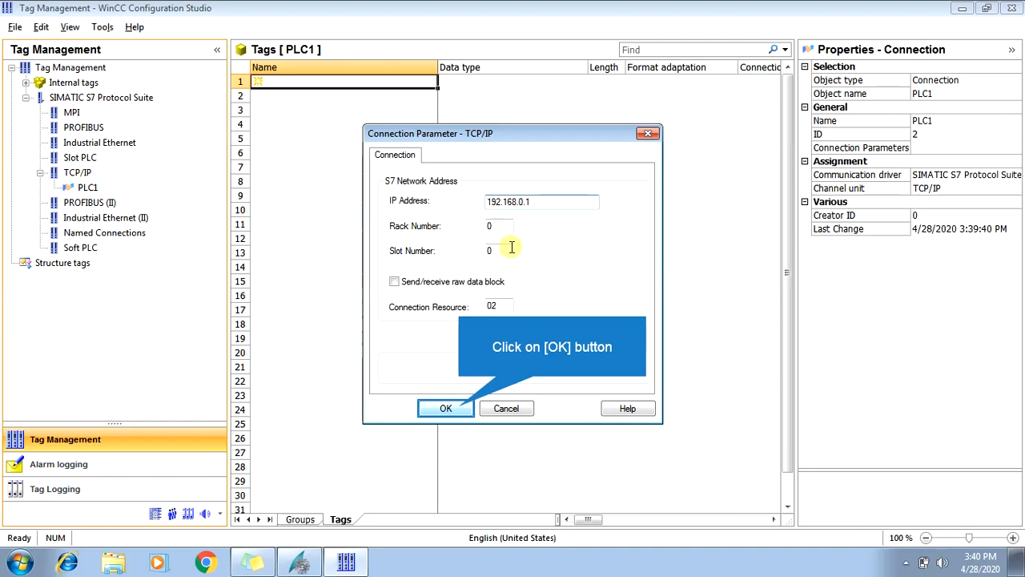
left_click(461, 410)
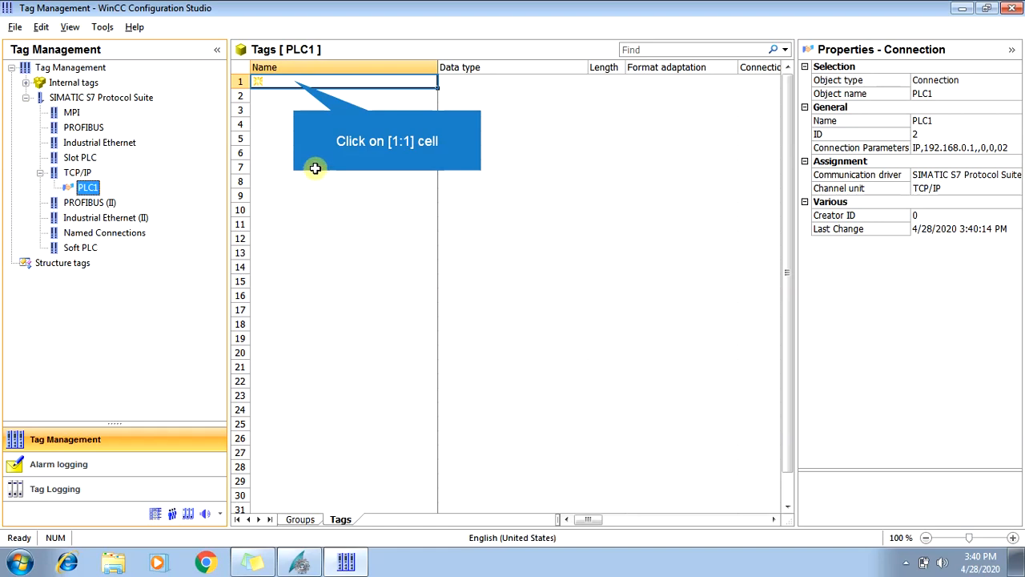
Step: Create a tag named Test_00 in the first row of the PLC1 tag table
left_click(293, 81)
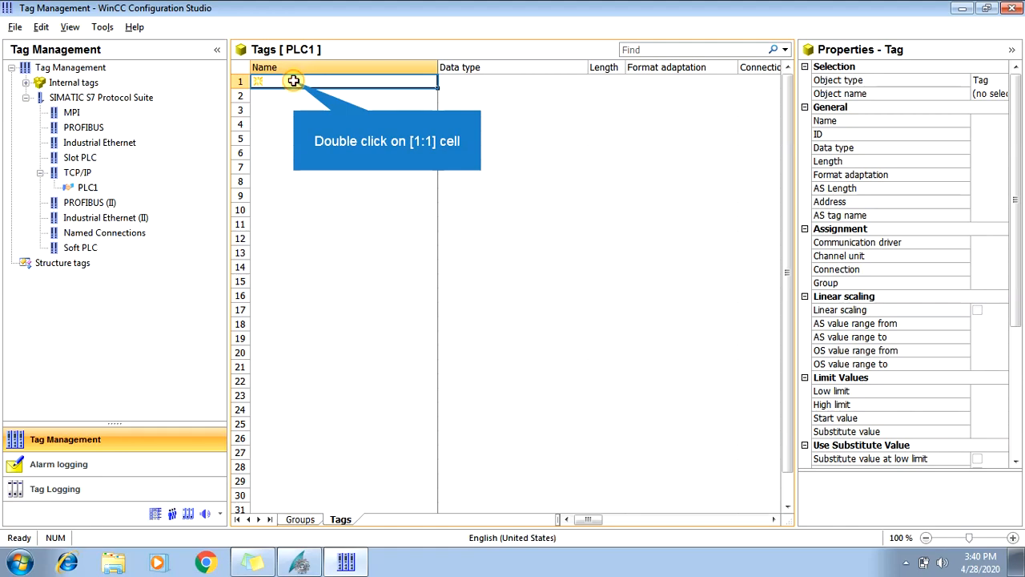
double_click(293, 81)
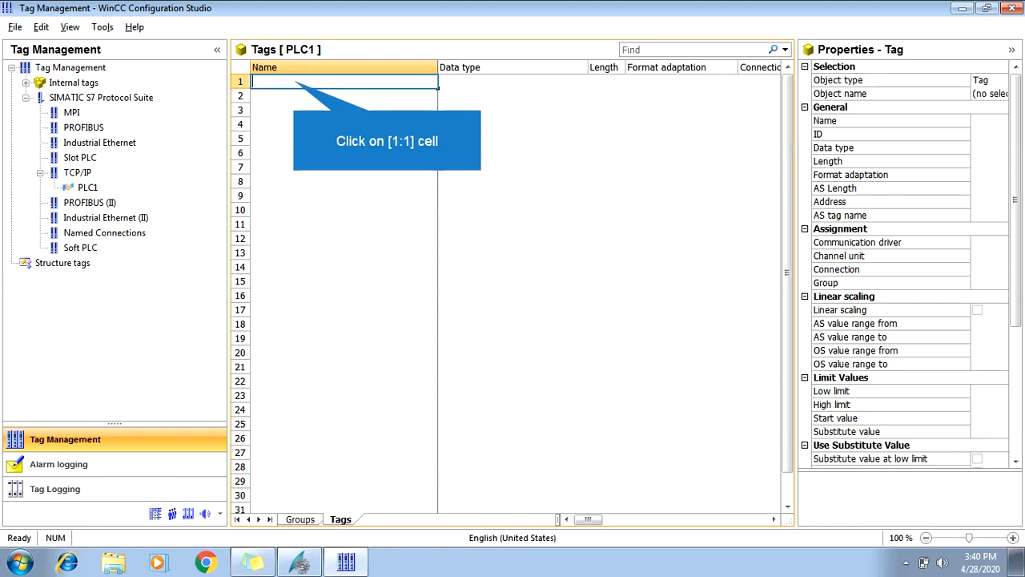
left_click(295, 81)
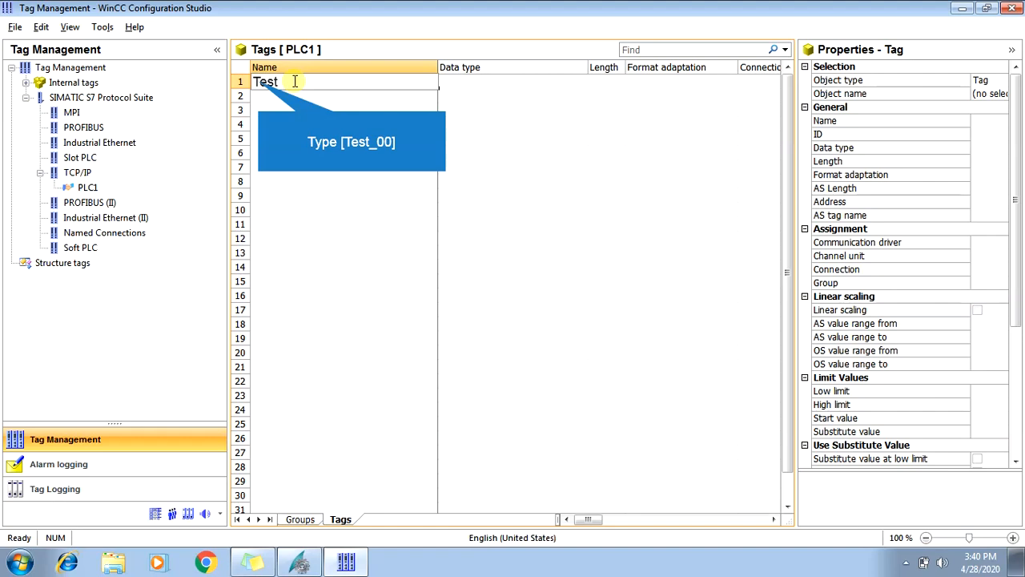
key("Return")
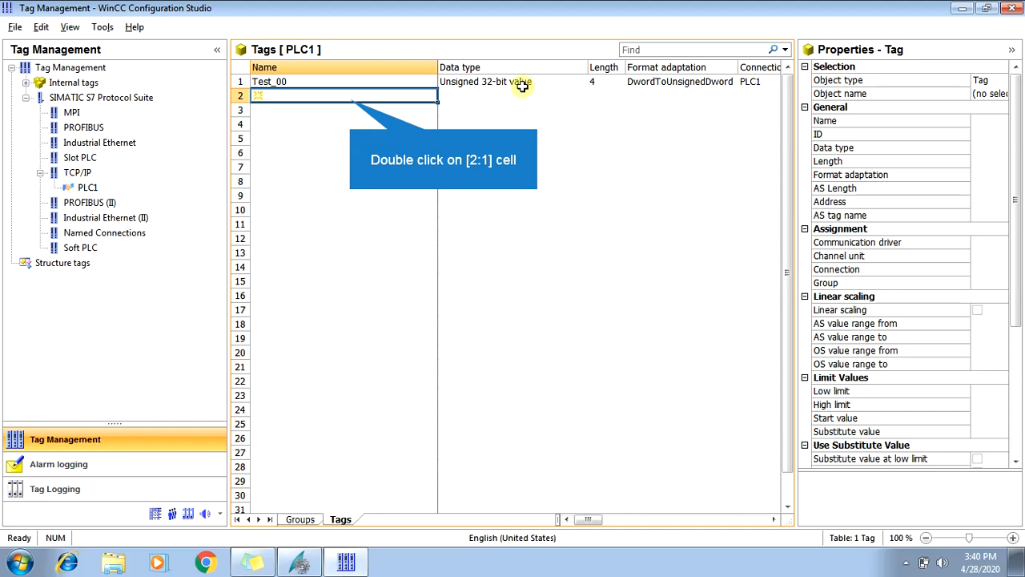
Step: Add a second tag named Test_01 and set its data type to Floating-point number 32-bit IEEE 754
double_click(349, 97)
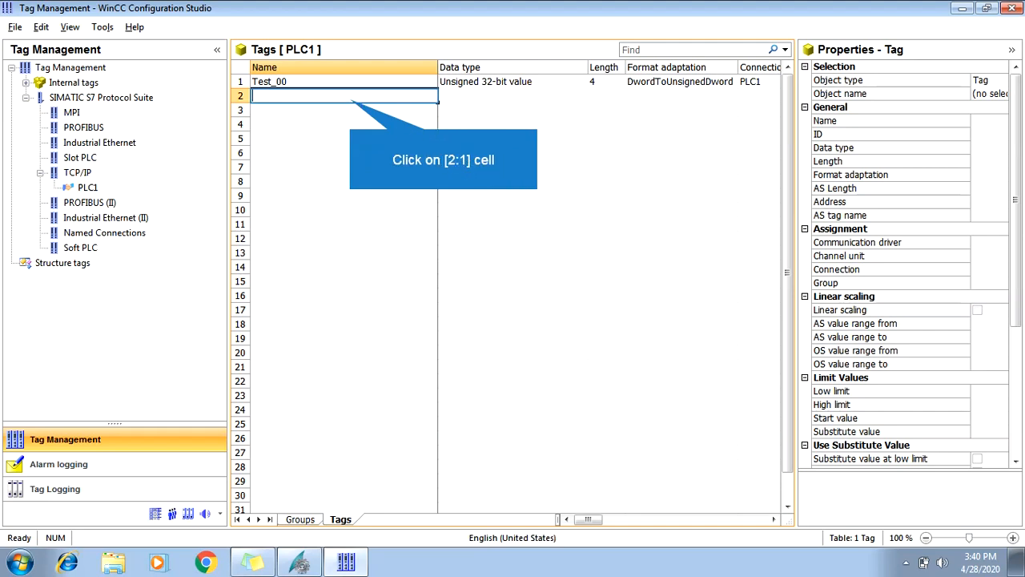
left_click(351, 99)
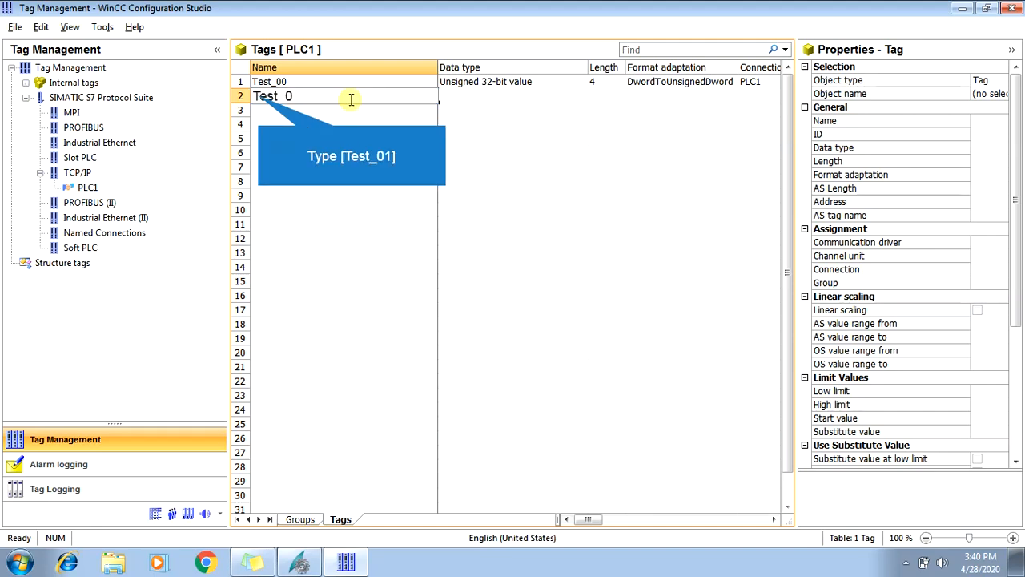
key("Return")
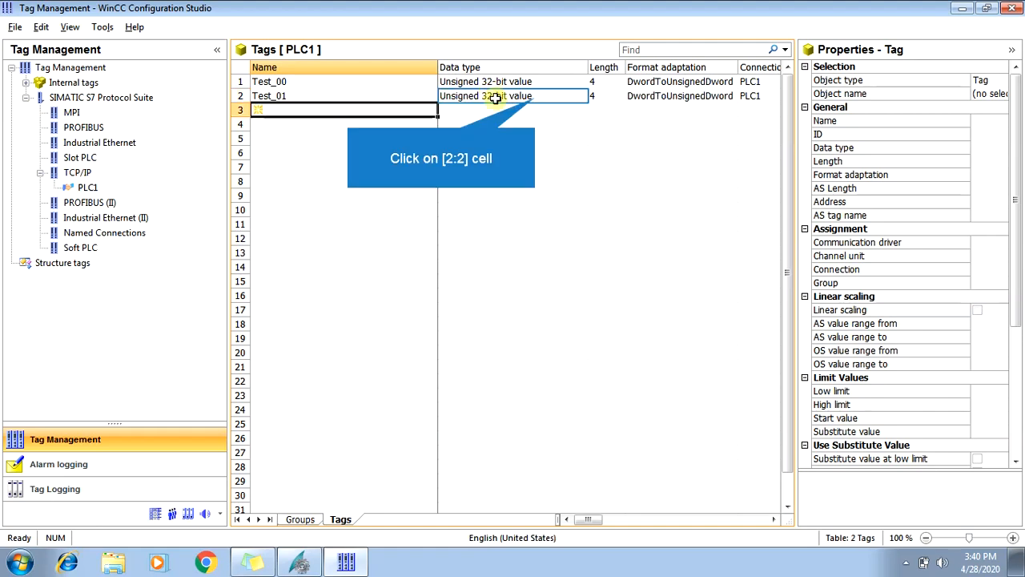
left_click(535, 97)
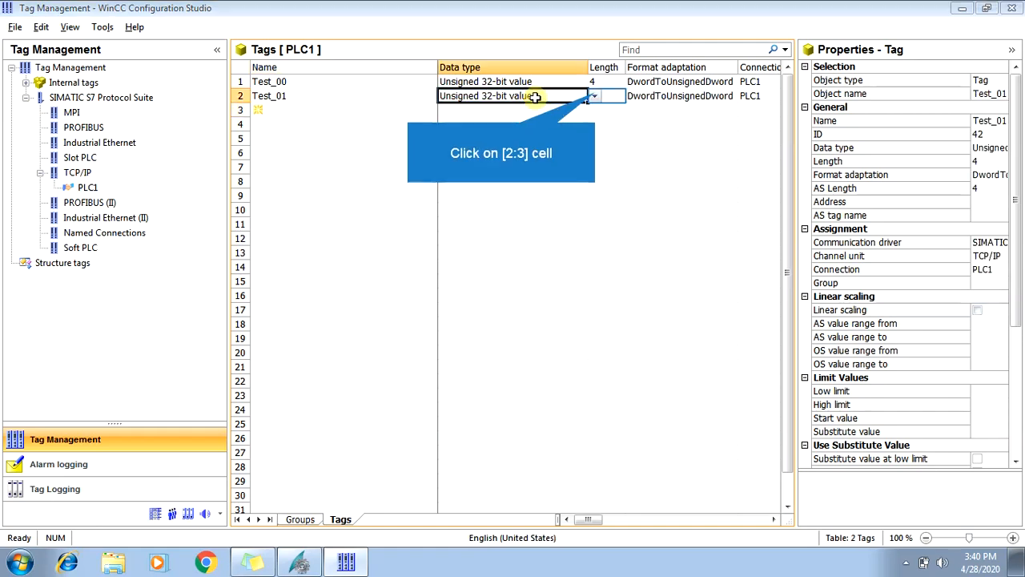
left_click(594, 97)
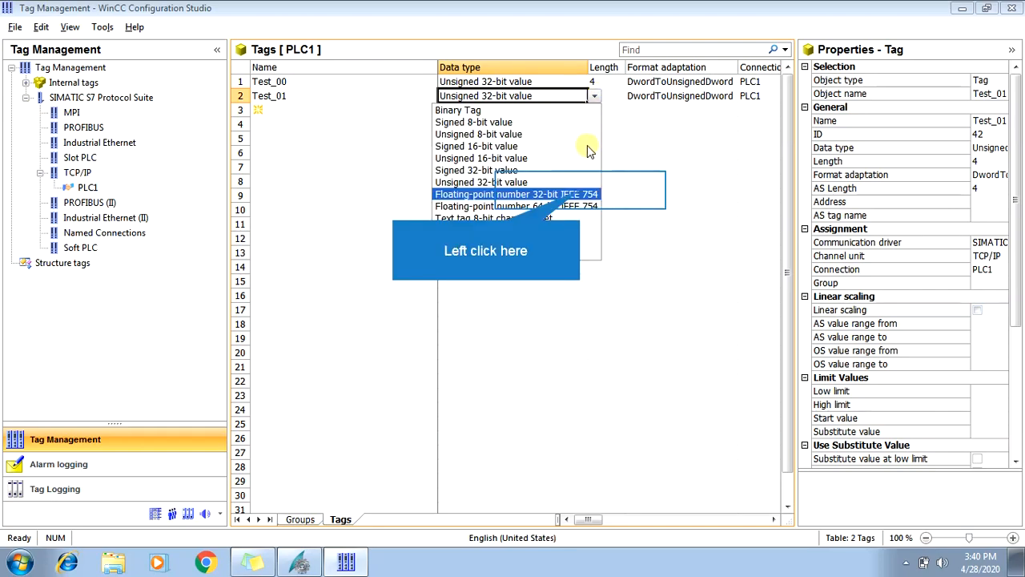
left_click(582, 194)
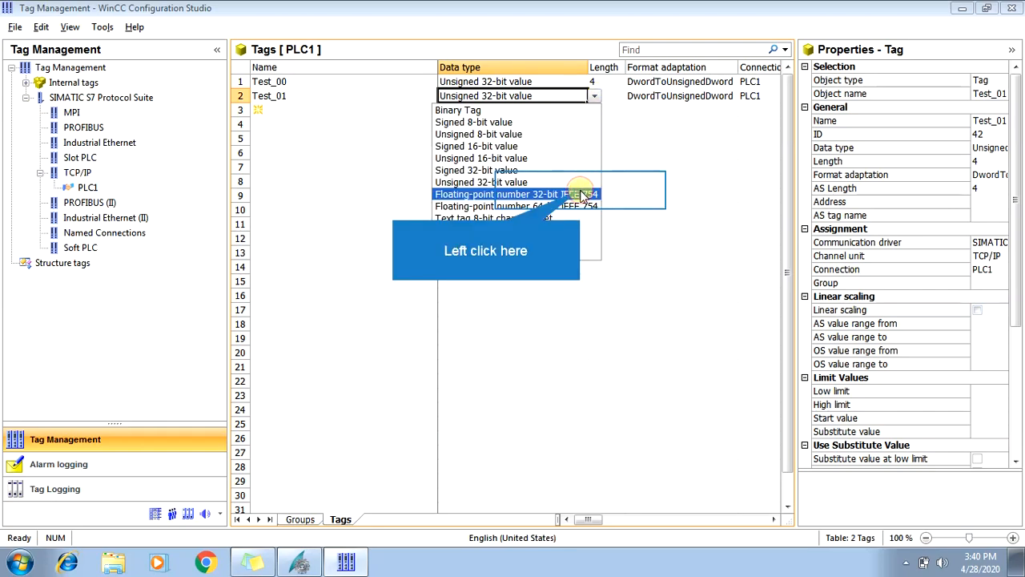
Step: Add a third tag named Test_02 and set its data type to Binary Tag
left_click(343, 114)
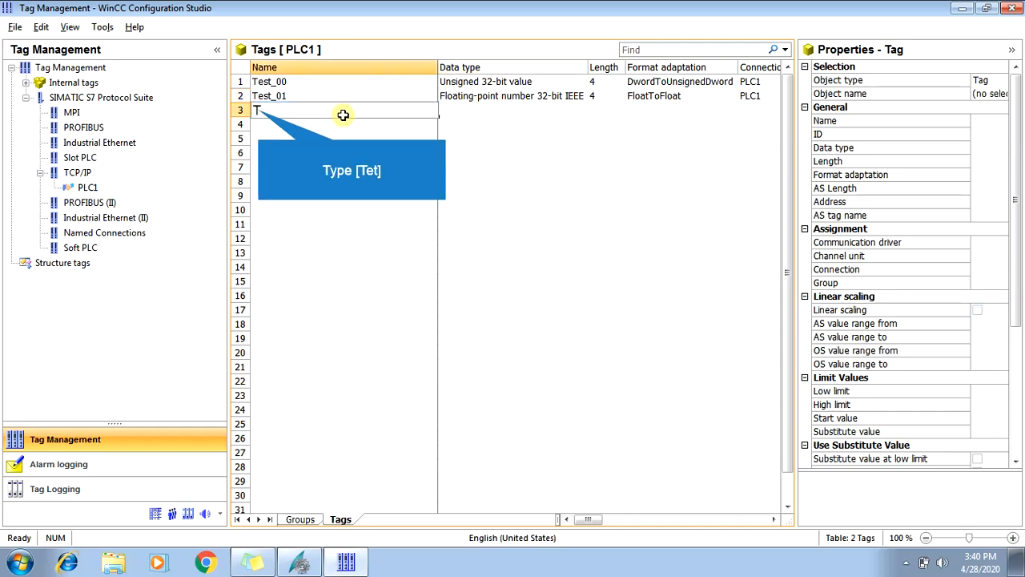
type("Tet")
key("BackSpace")
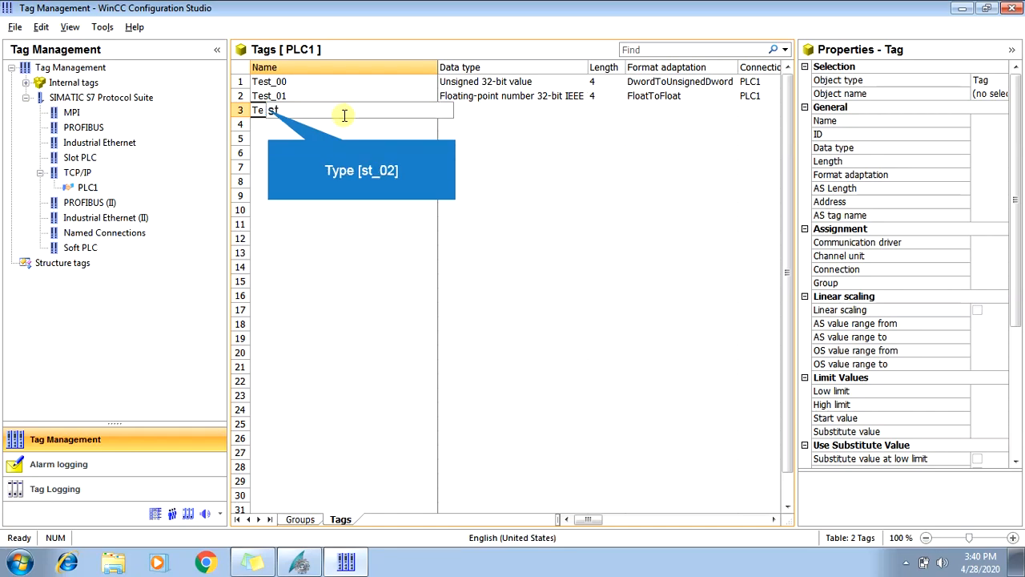
key("Return")
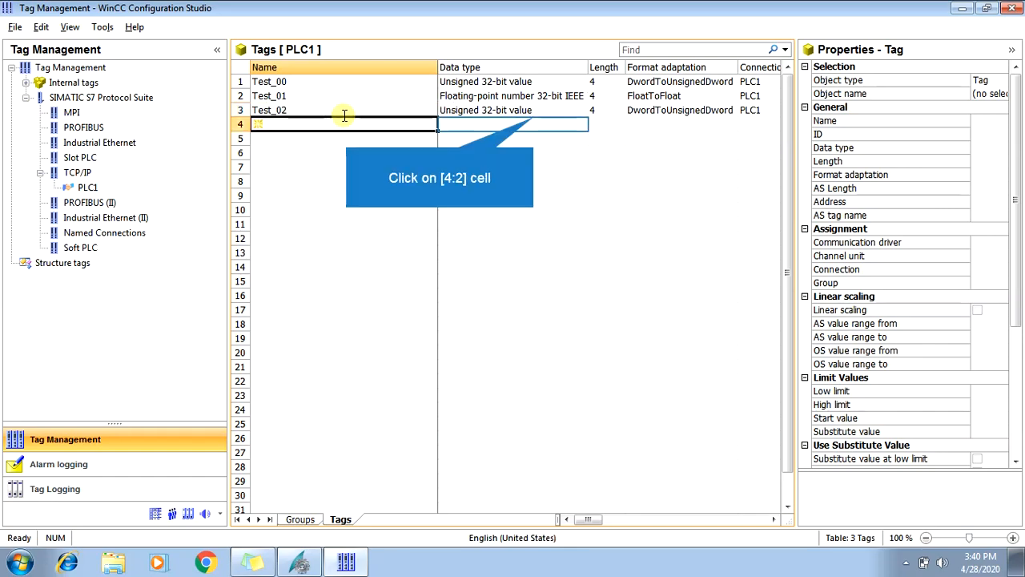
left_click(533, 120)
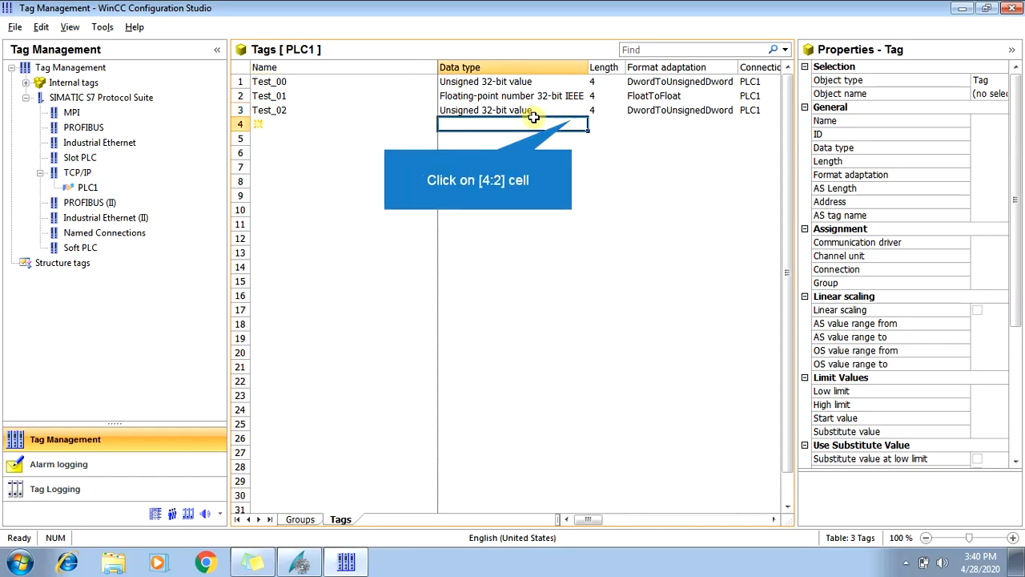
double_click(574, 108)
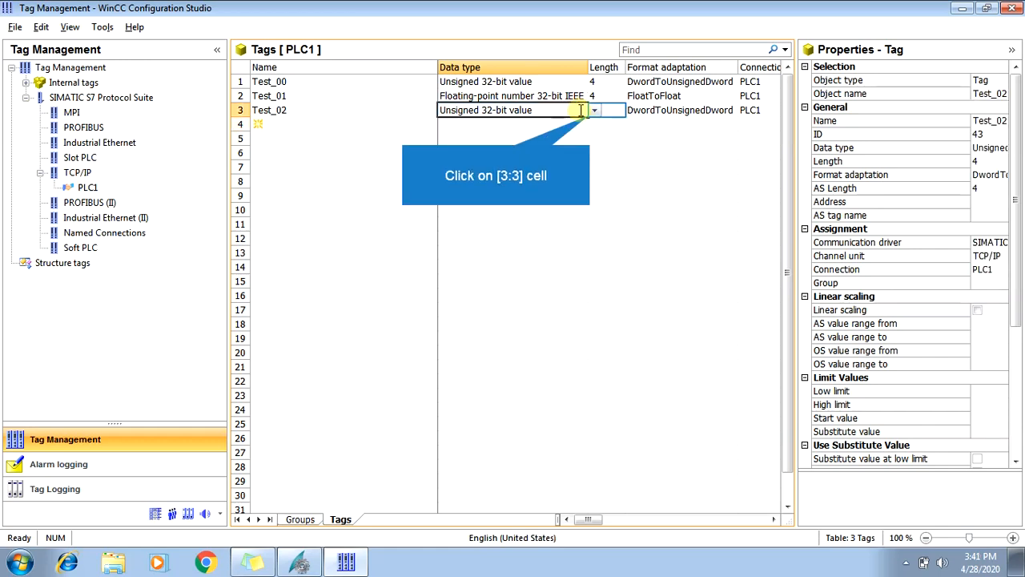
left_click(591, 116)
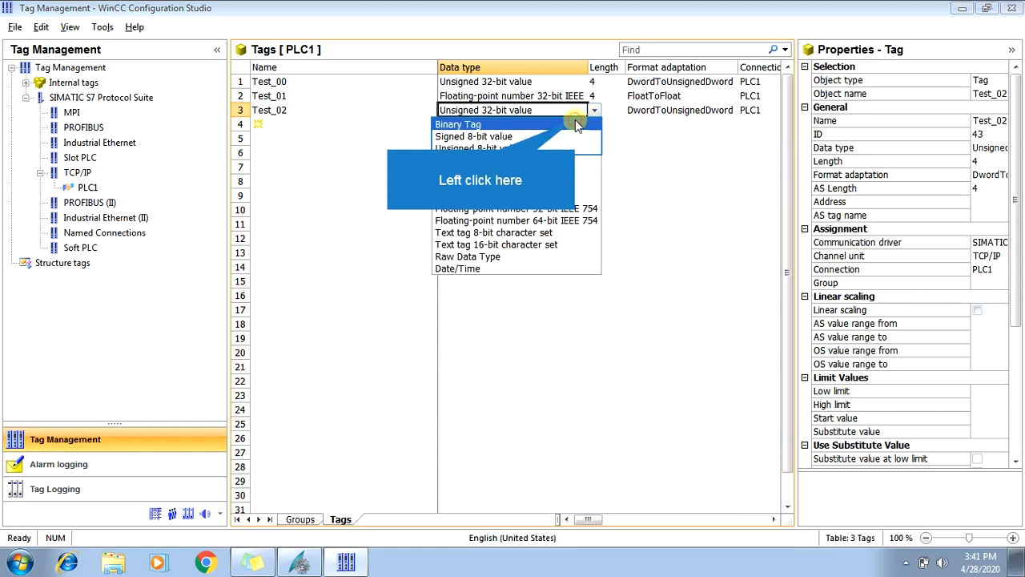
left_click(575, 124)
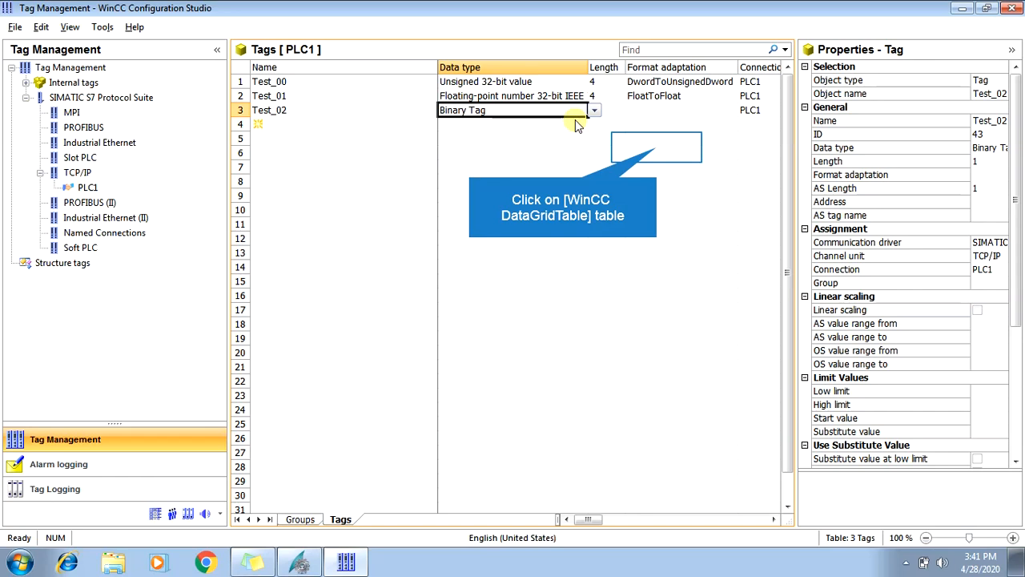
left_click(656, 147)
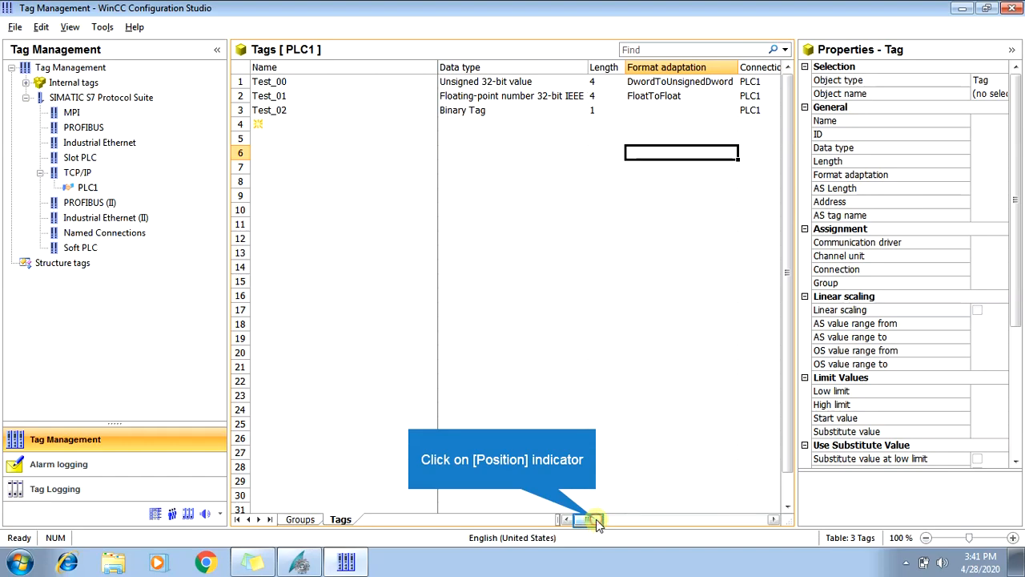
Step: Assign Test_00 the address DB1,DD0, using data area DB, DB number 1 and a double word at 0
left_click_drag(596, 522, 622, 517)
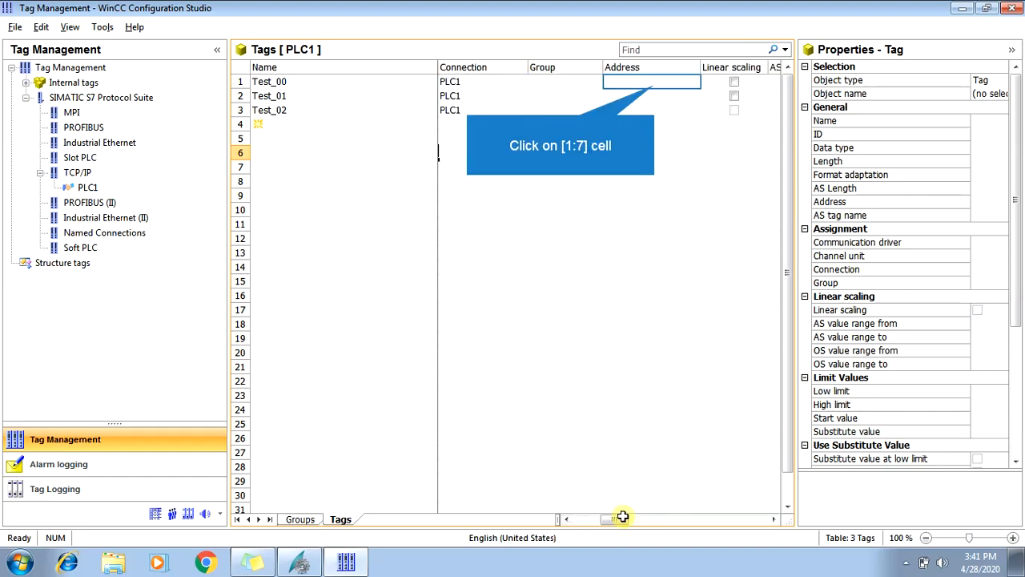
left_click(654, 85)
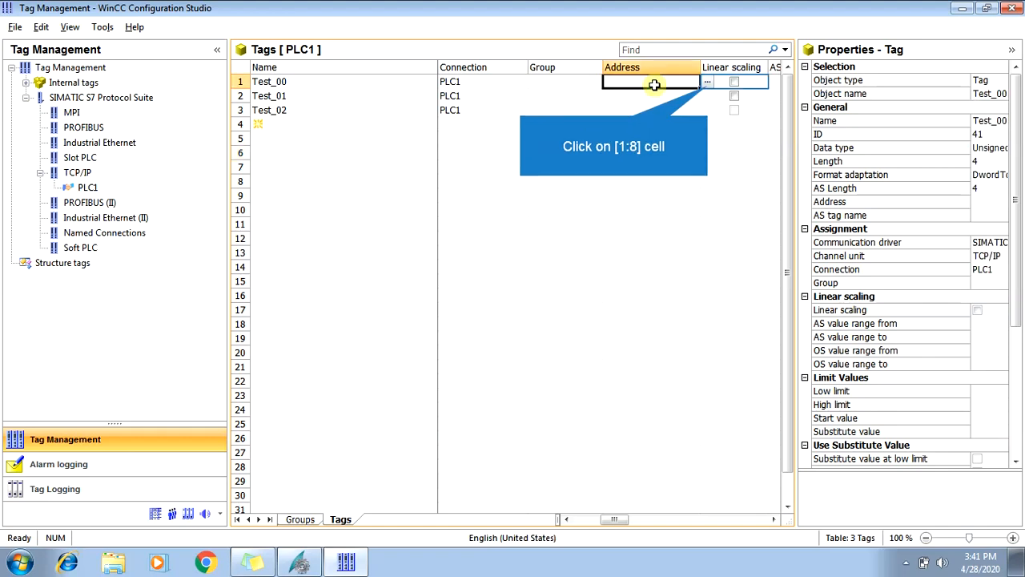
left_click(707, 83)
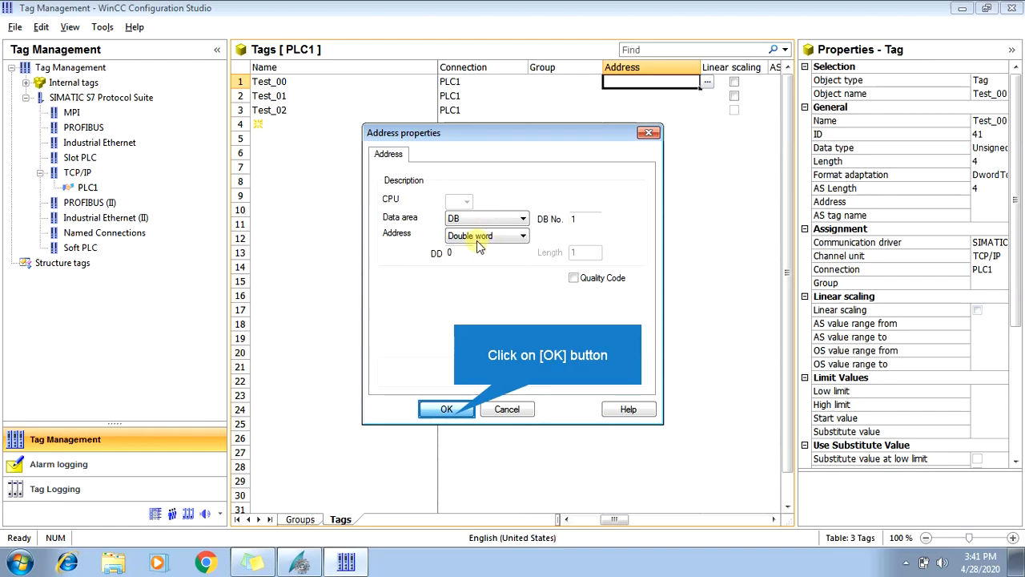
left_click(448, 409)
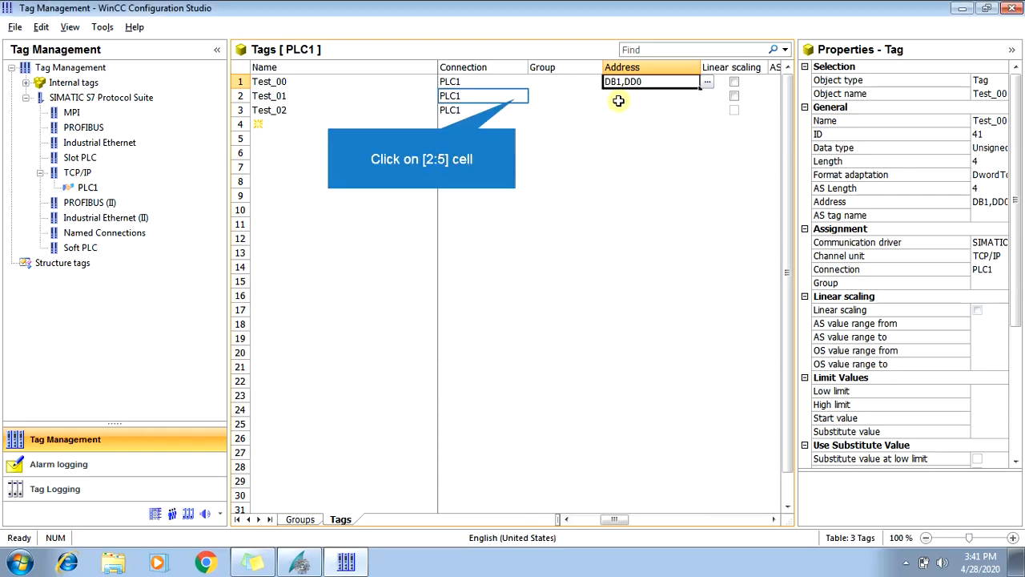
Step: Assign Test_01 the address MD0, using the Bit memory data area and a double word at 0
left_click(515, 98)
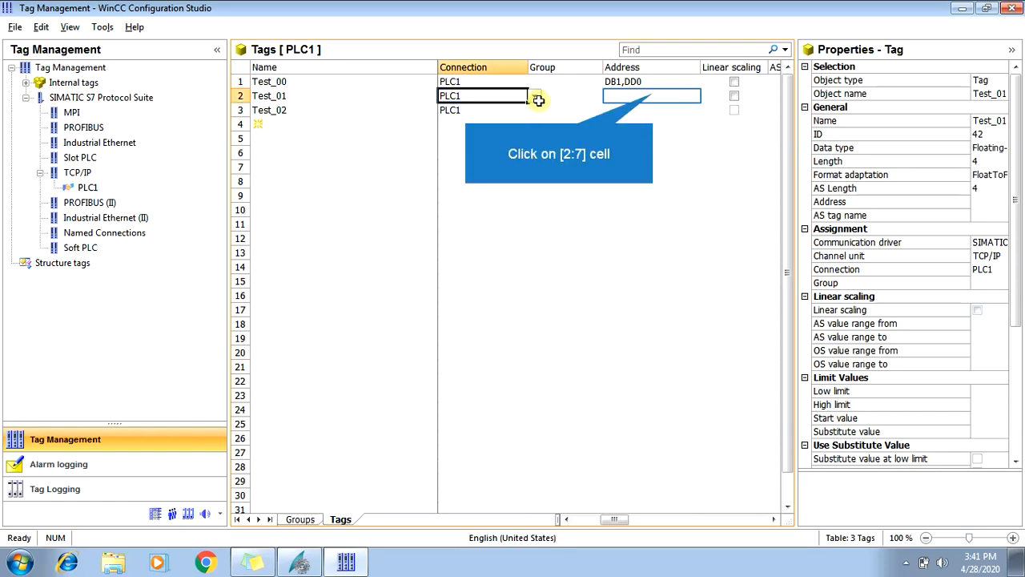
left_click(653, 95)
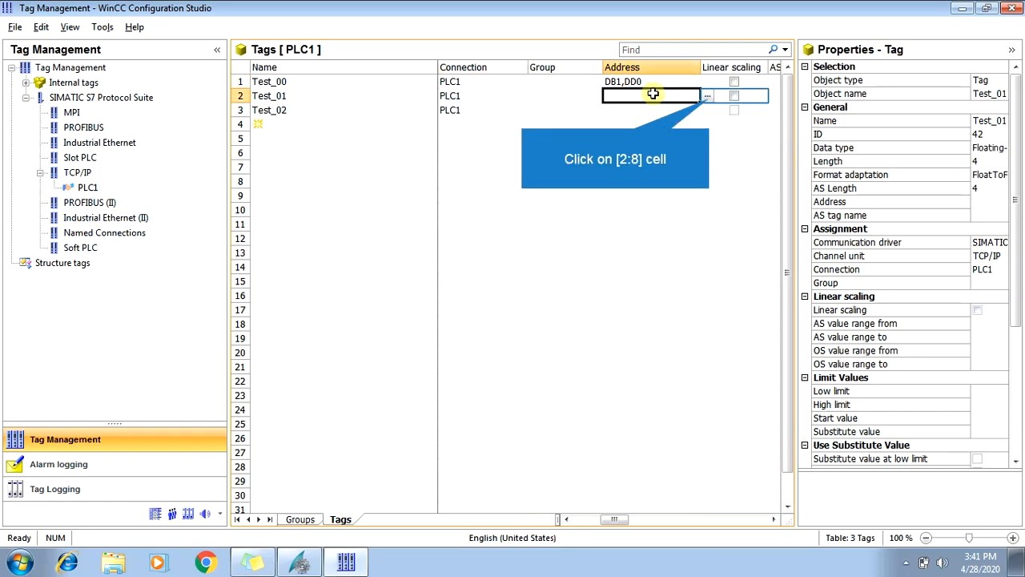
left_click(707, 97)
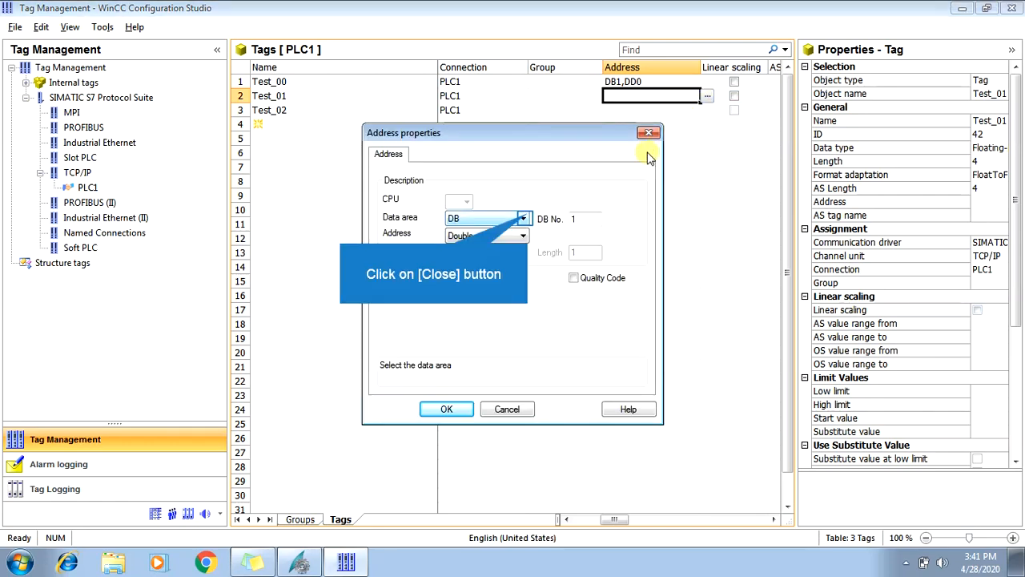
left_click(524, 218)
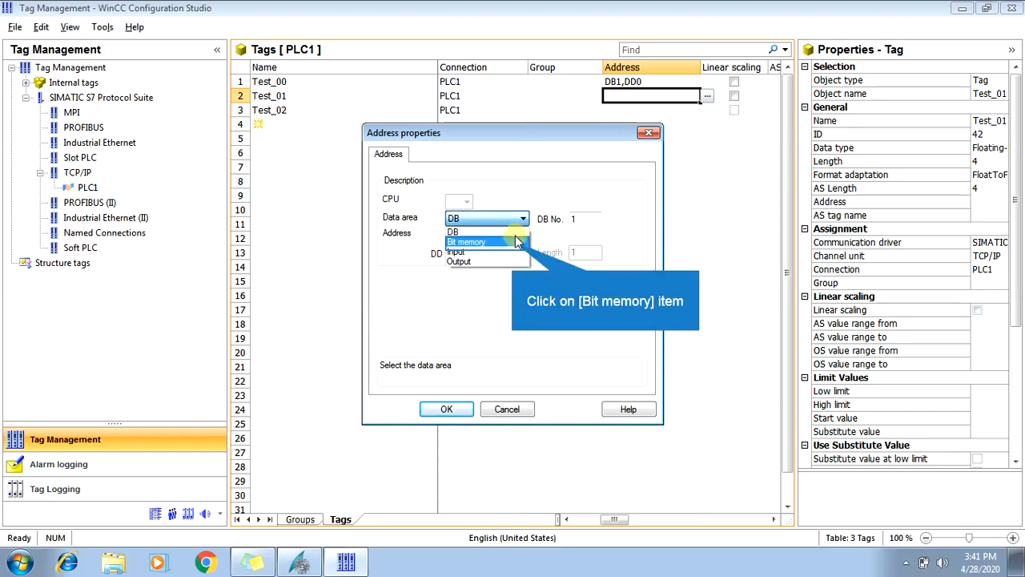
left_click(511, 241)
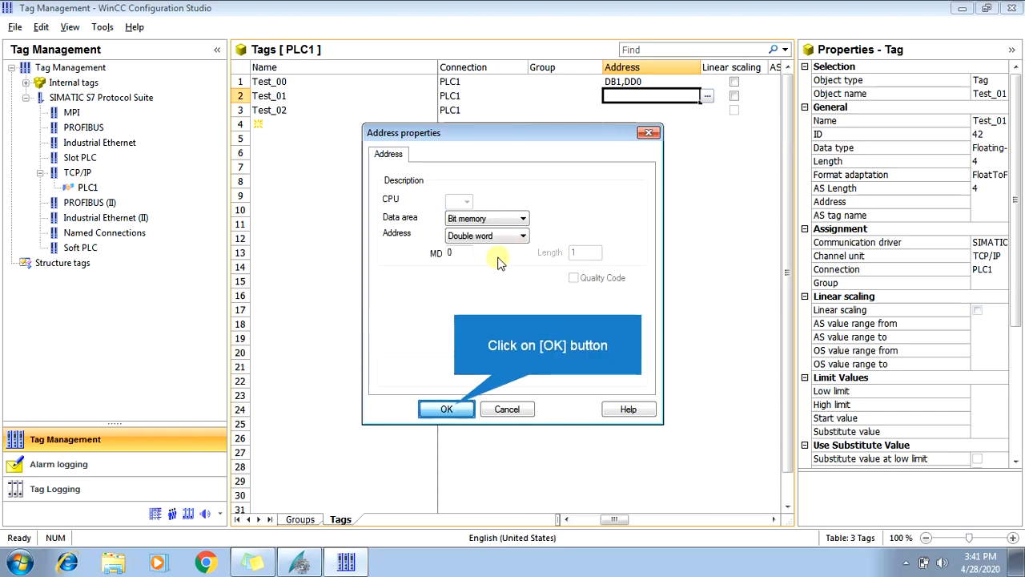
left_click(446, 409)
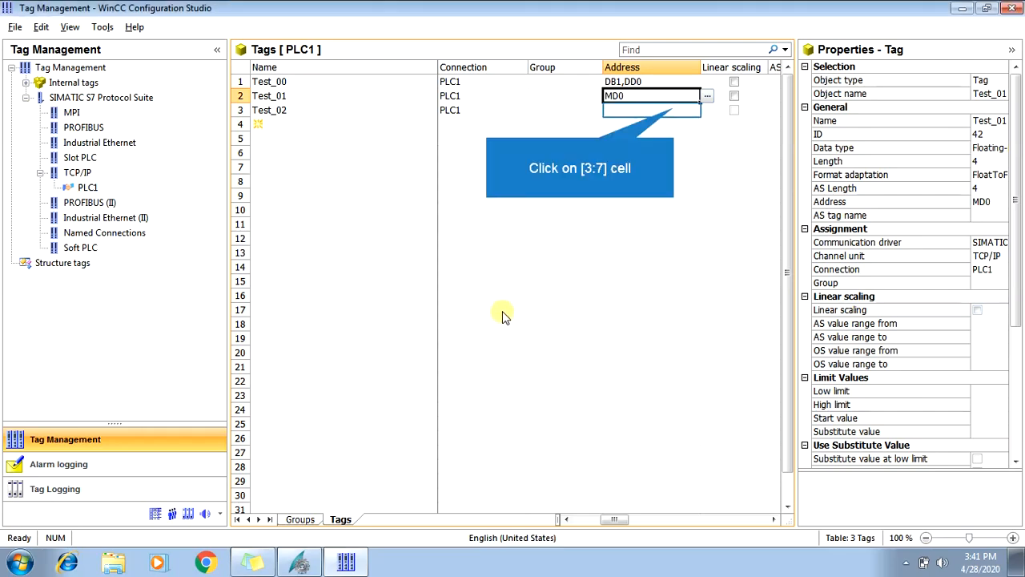
Step: Assign Test_02 the address I0.3, using the Input data area, byte 0 and bit 3
left_click(674, 109)
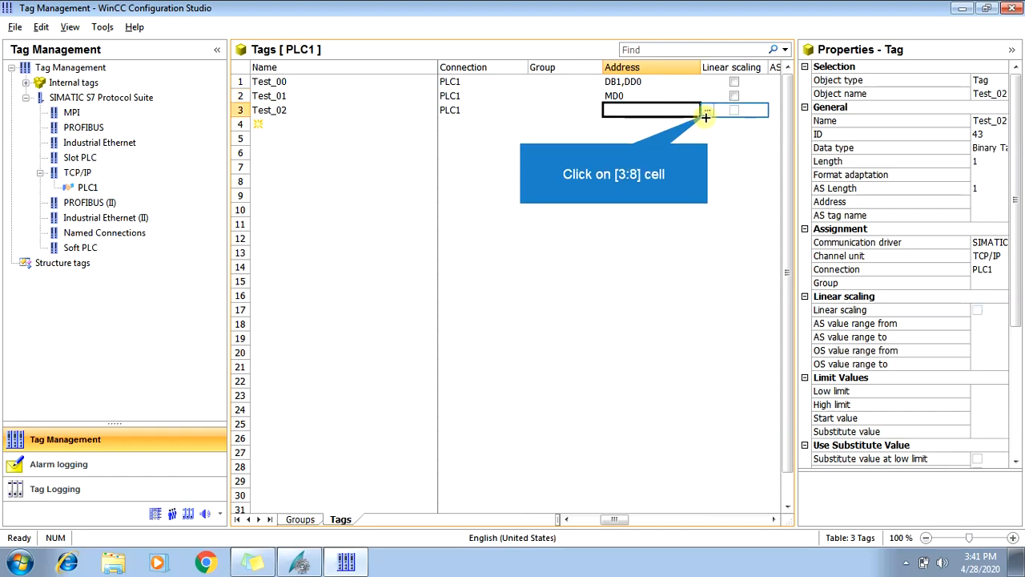
left_click(707, 110)
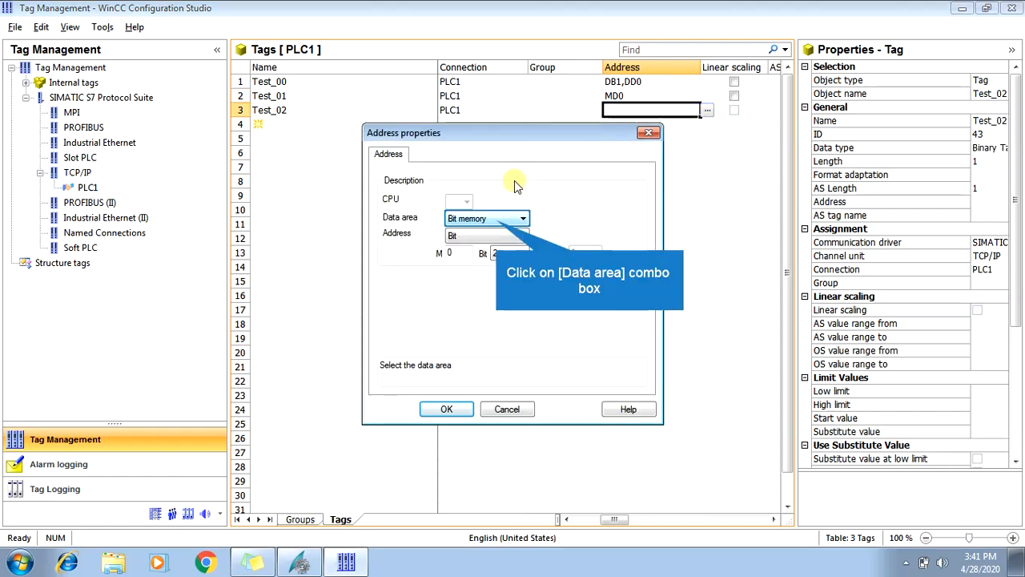
left_click(497, 221)
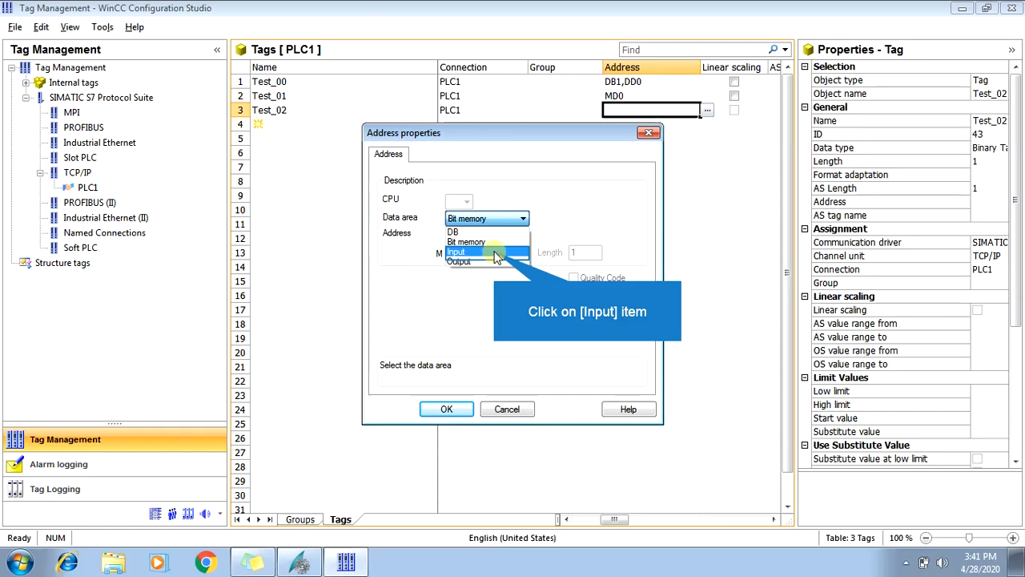
left_click(495, 253)
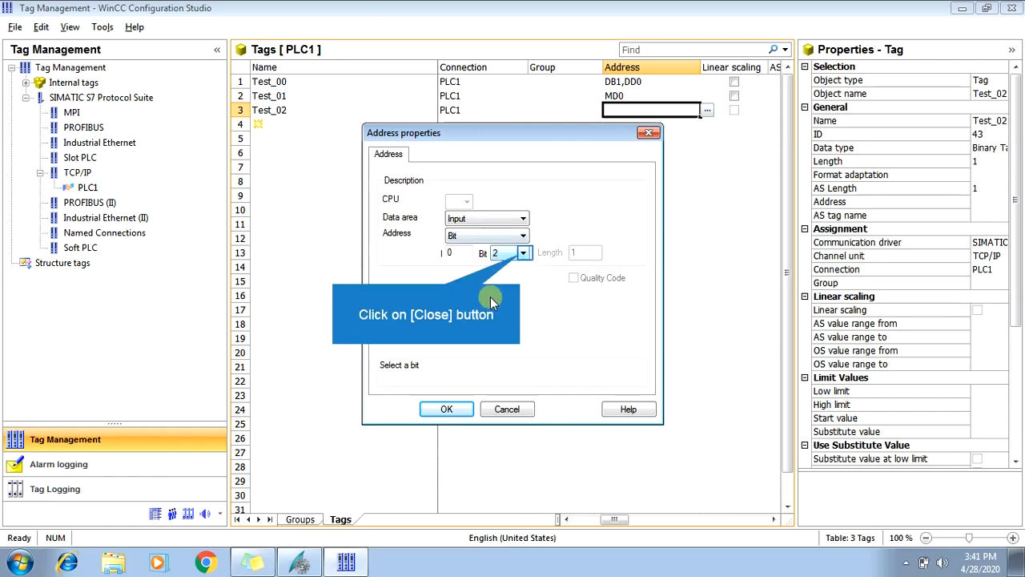
left_click(522, 254)
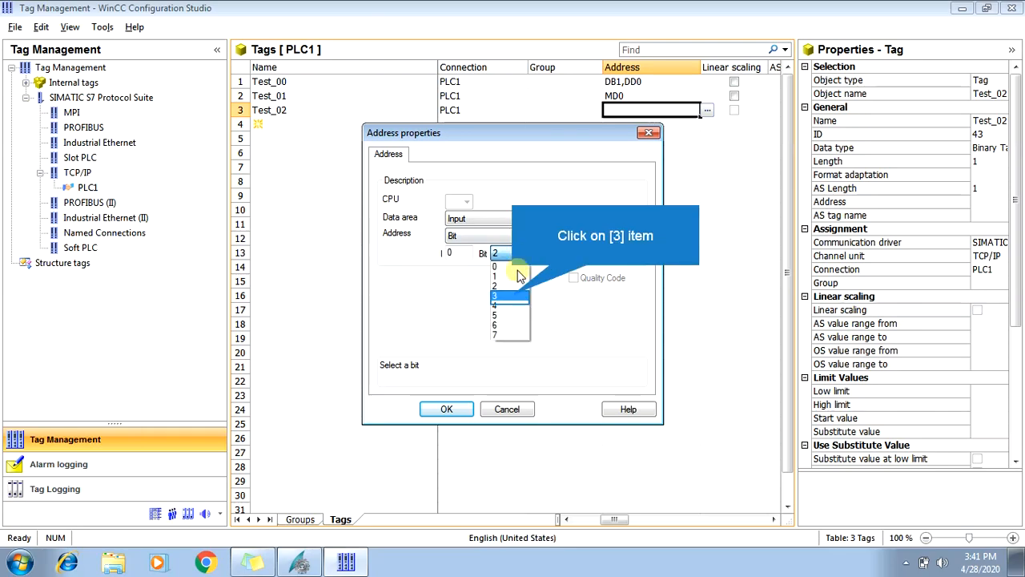
left_click(515, 298)
left_click(445, 409)
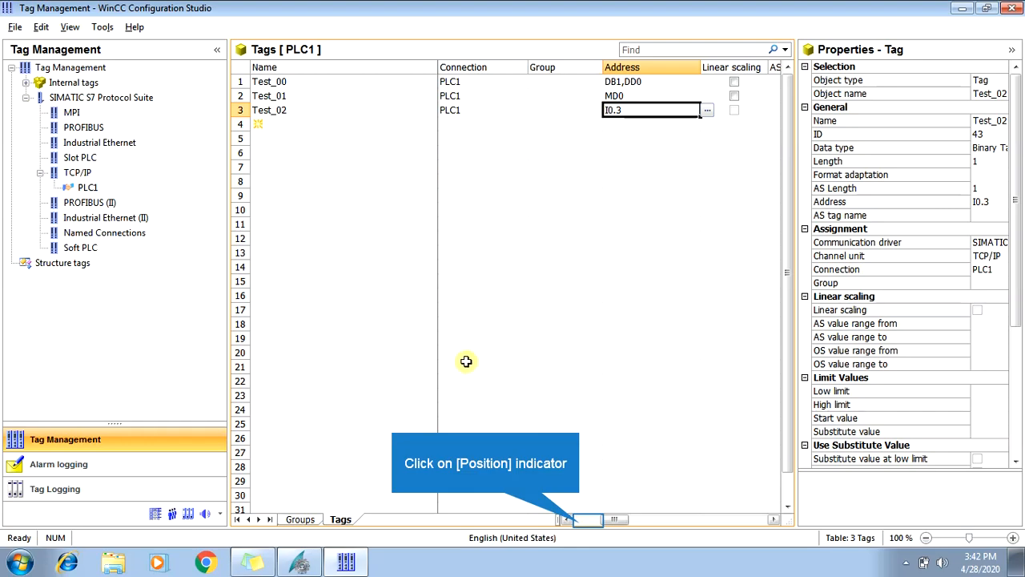
Step: Collapse the TCP/IP and SIMATIC S7 Protocol Suite branches in the Tag Management tree
left_click(579, 519)
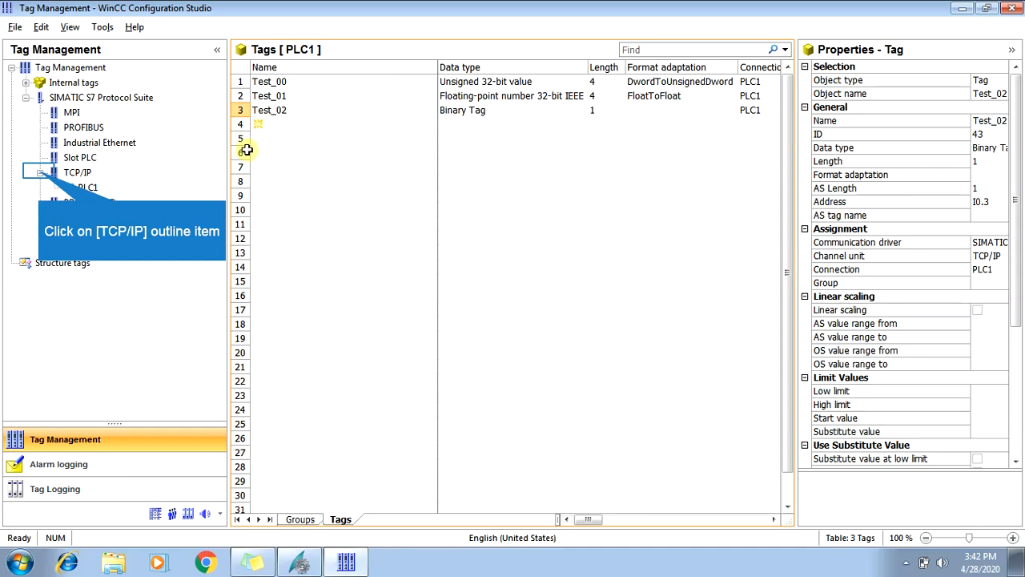
left_click(39, 173)
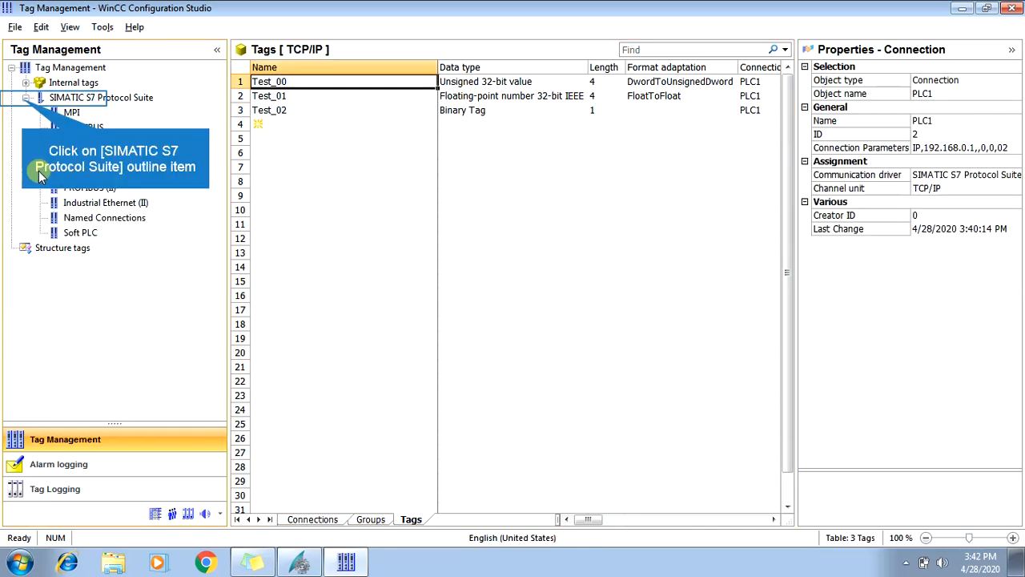
left_click(23, 100)
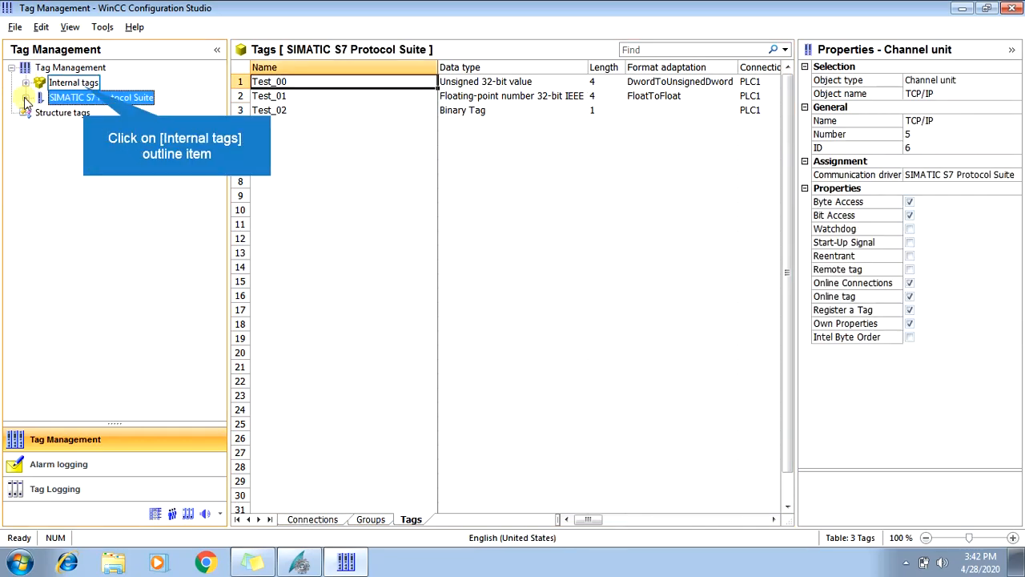
Step: Create a new group named Temp_Tags under Internal tags
left_click(74, 82)
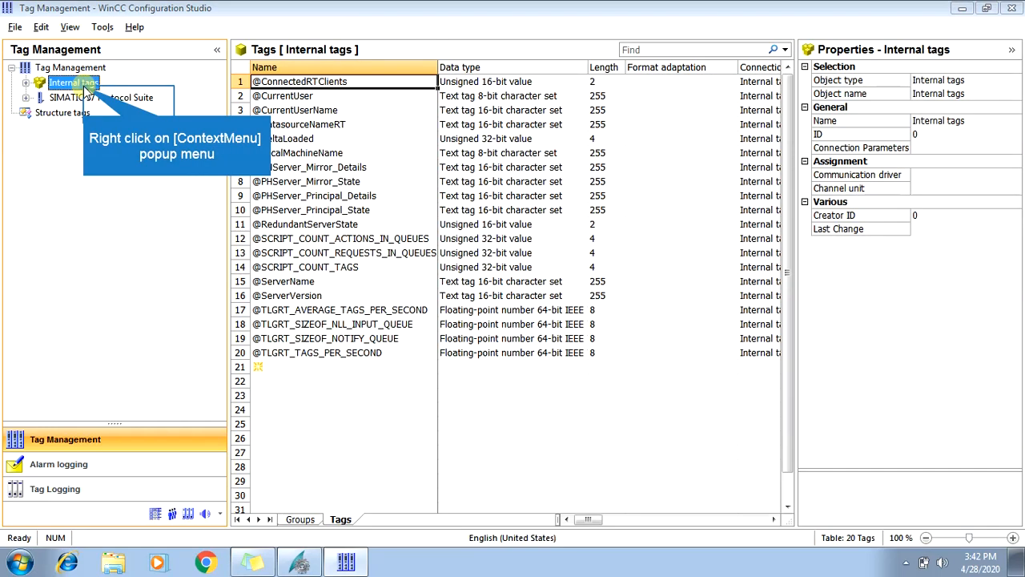
right_click(86, 88)
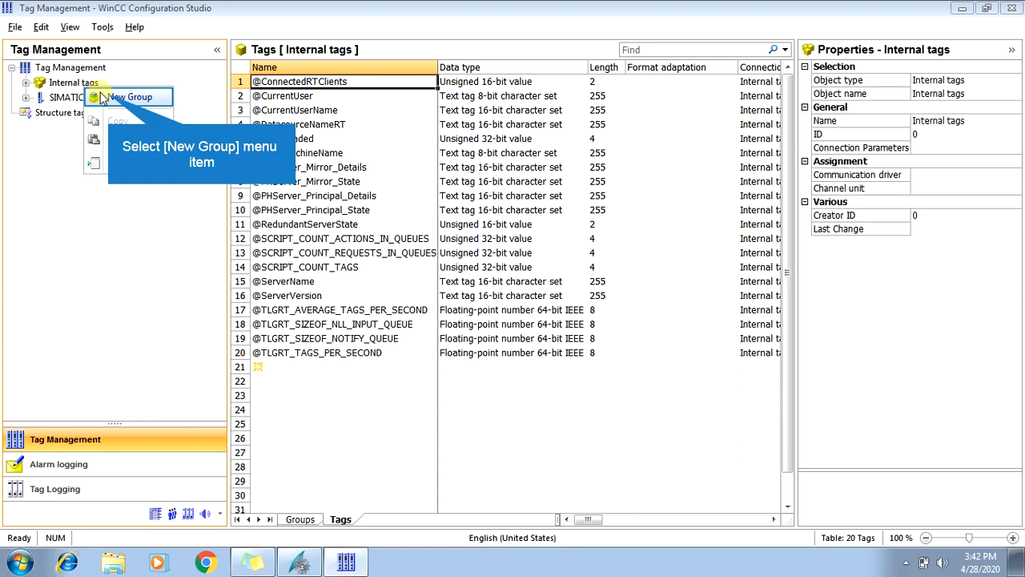
left_click(112, 98)
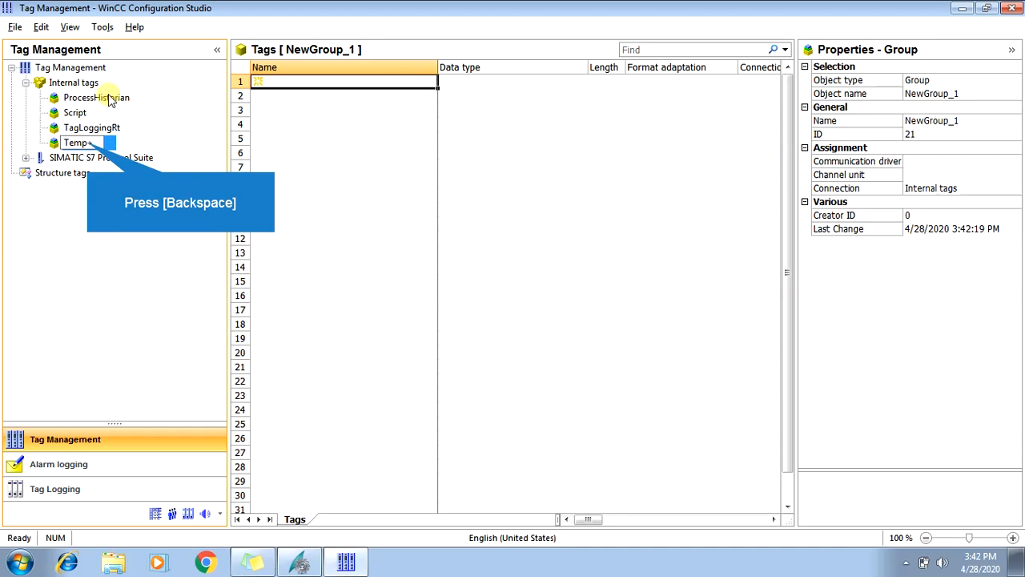
key("BackSpace")
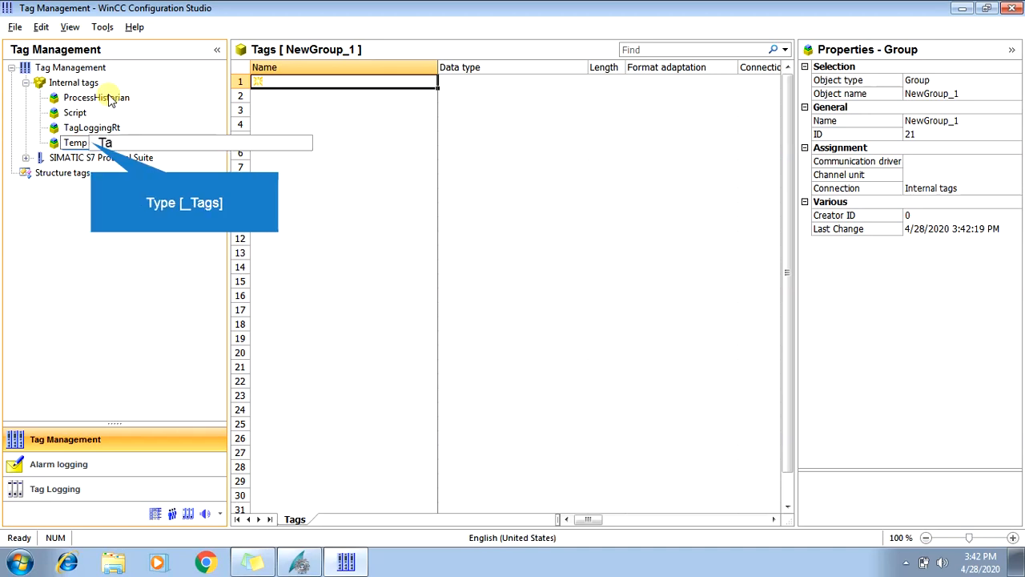
type("_Tags")
key("Return")
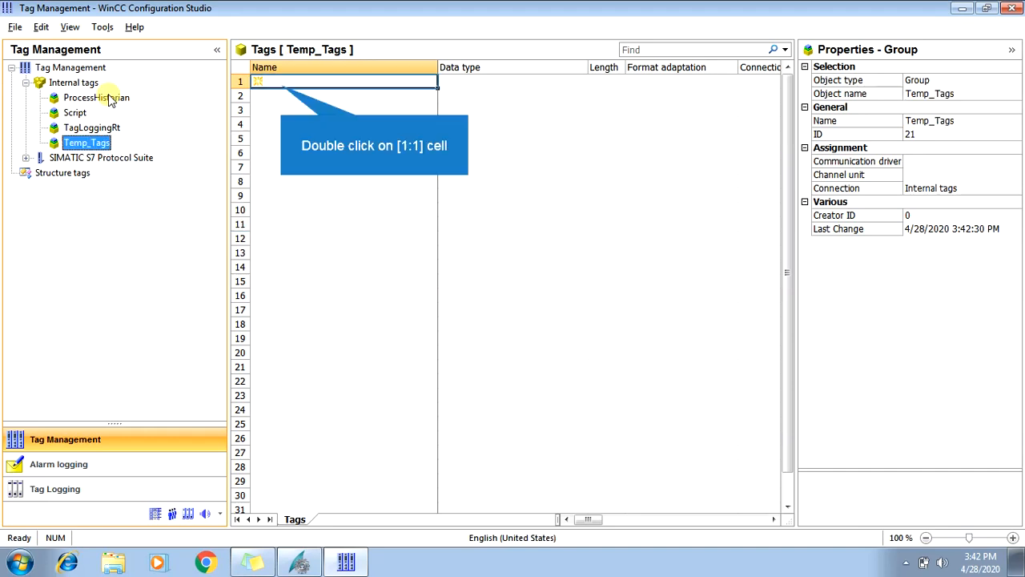
Step: Create a tag named Bit_00 in the Temp_Tags group and set its data type to Binary Tag
double_click(280, 84)
type("Bit_00")
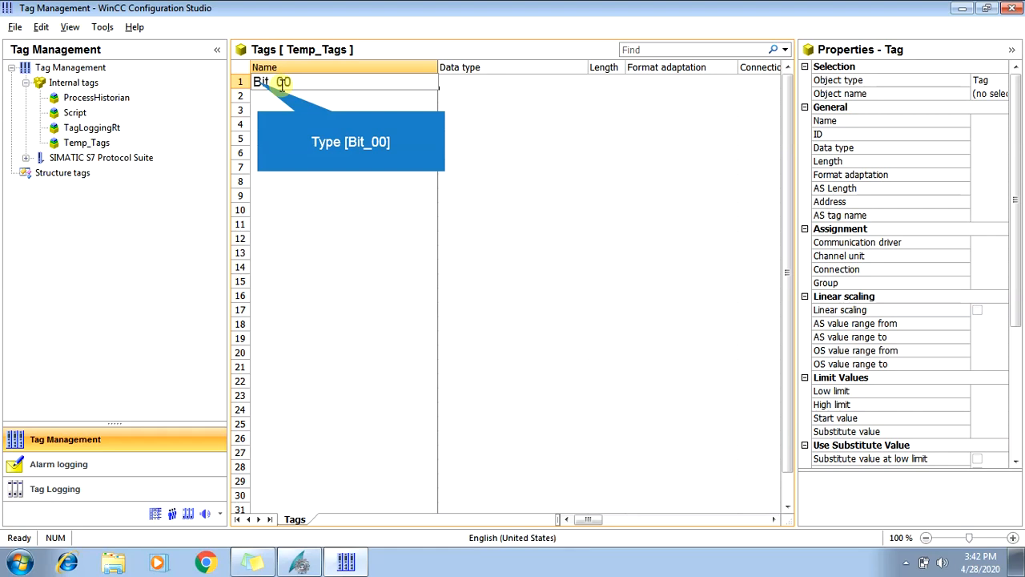
key("Return")
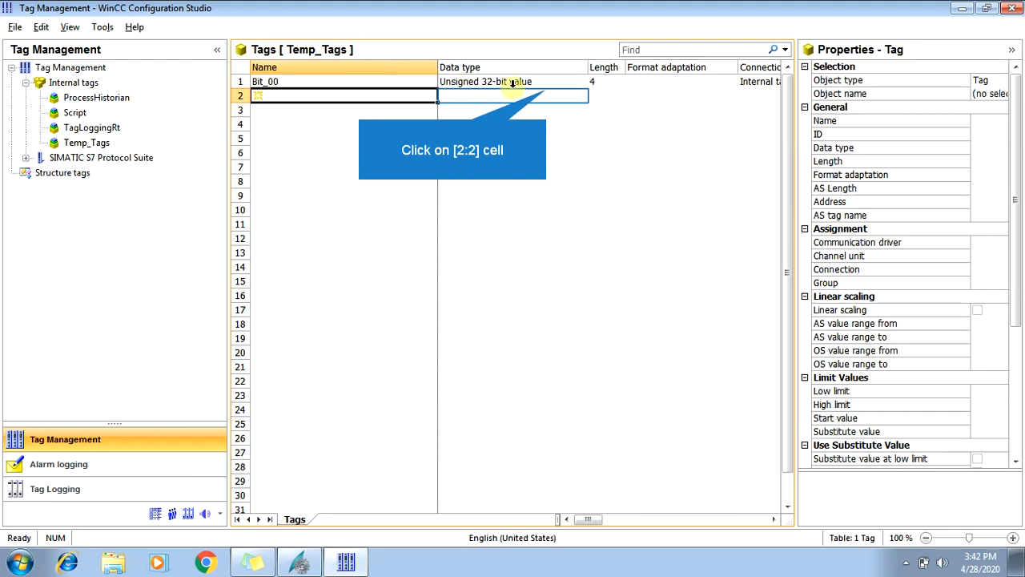
left_click(546, 90)
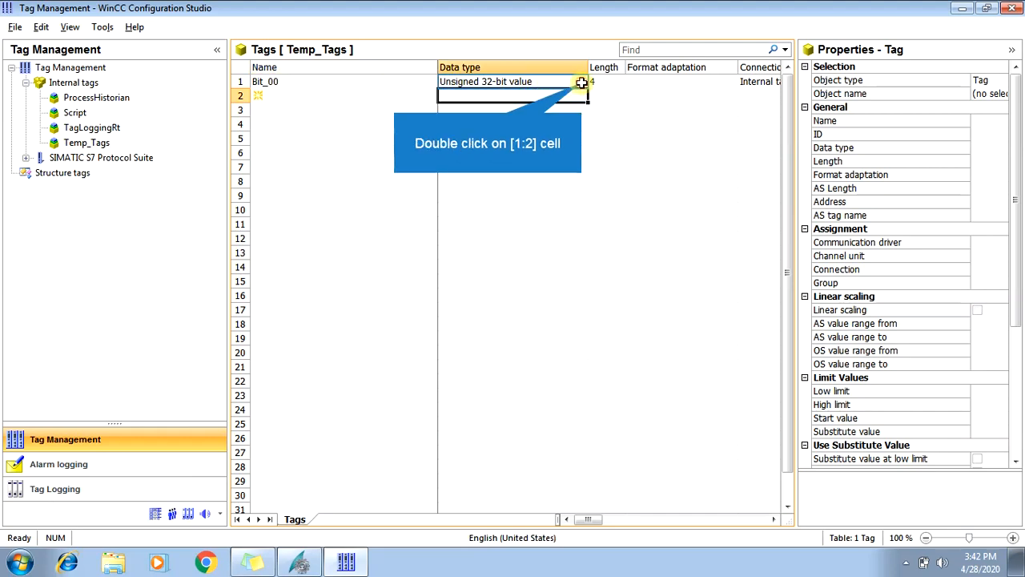
double_click(581, 82)
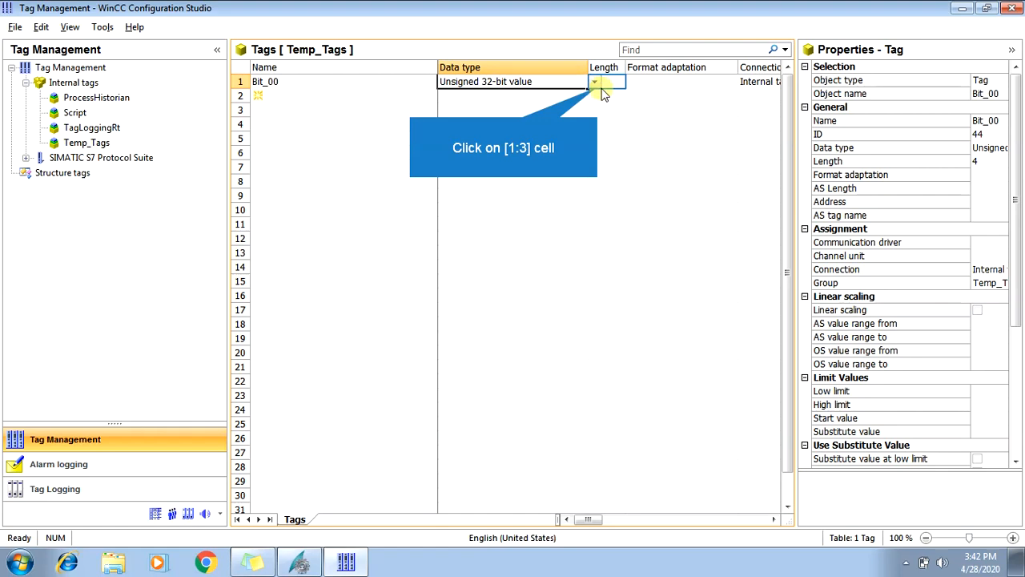
left_click(594, 83)
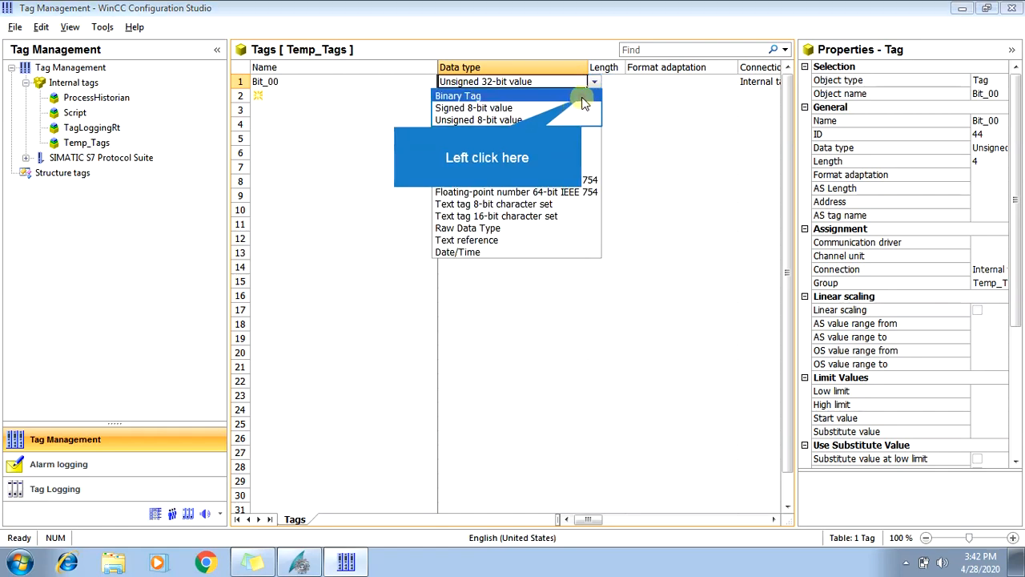
left_click(583, 96)
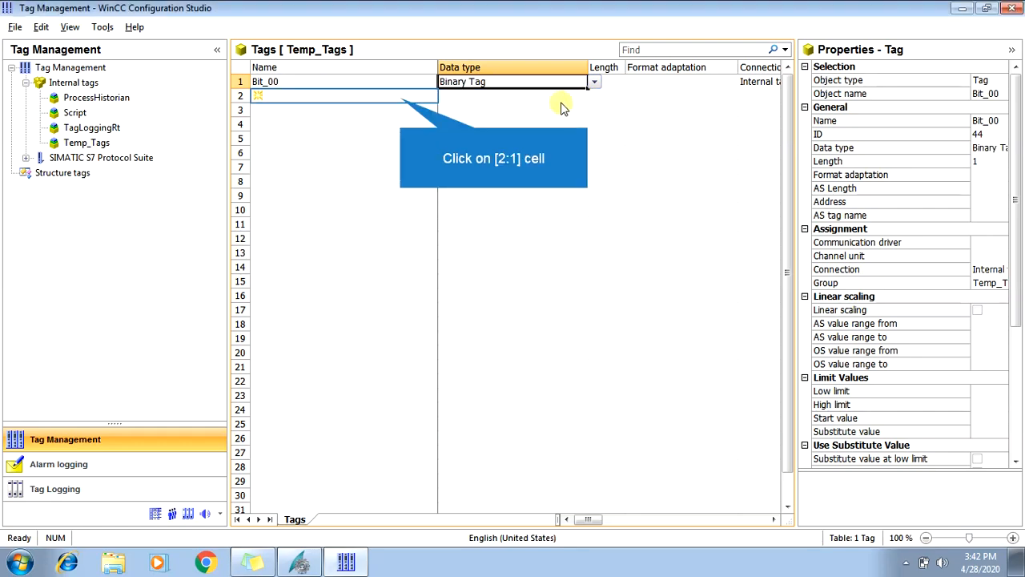
Step: Add a second tag named Word_00 to Temp_Tags and set its data type to Unsigned 16-bit value
left_click(400, 97)
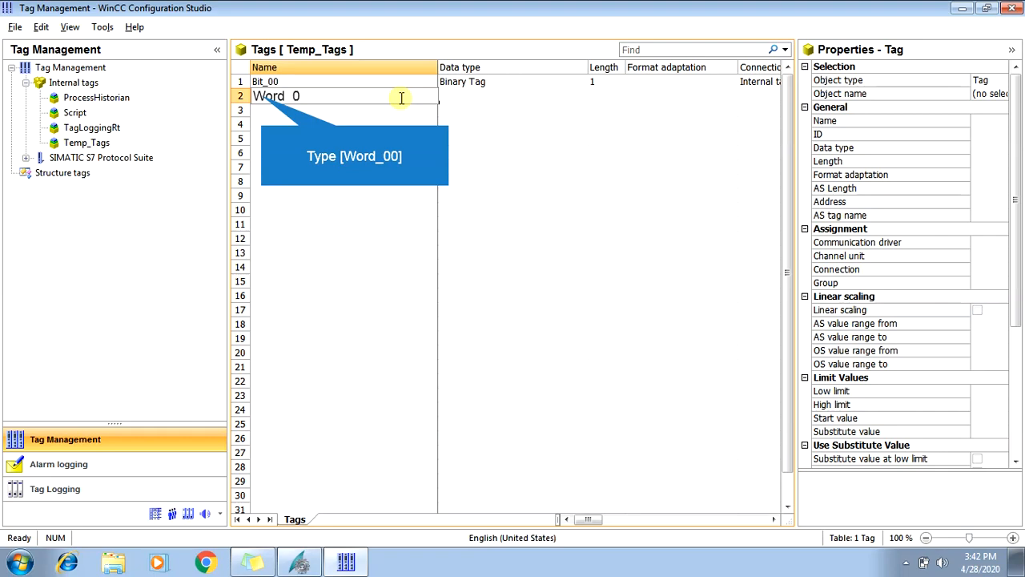
key("Return")
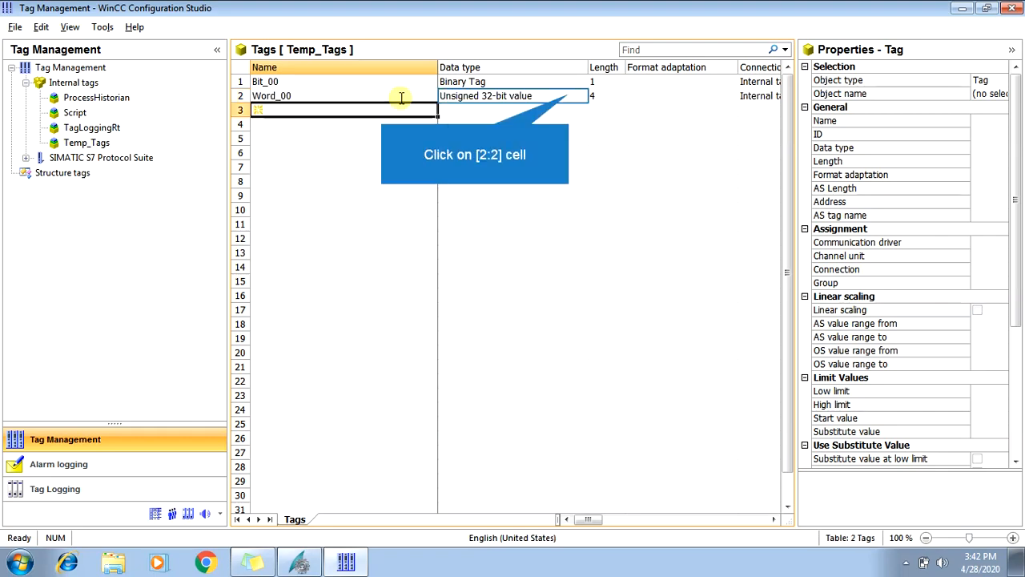
left_click(568, 94)
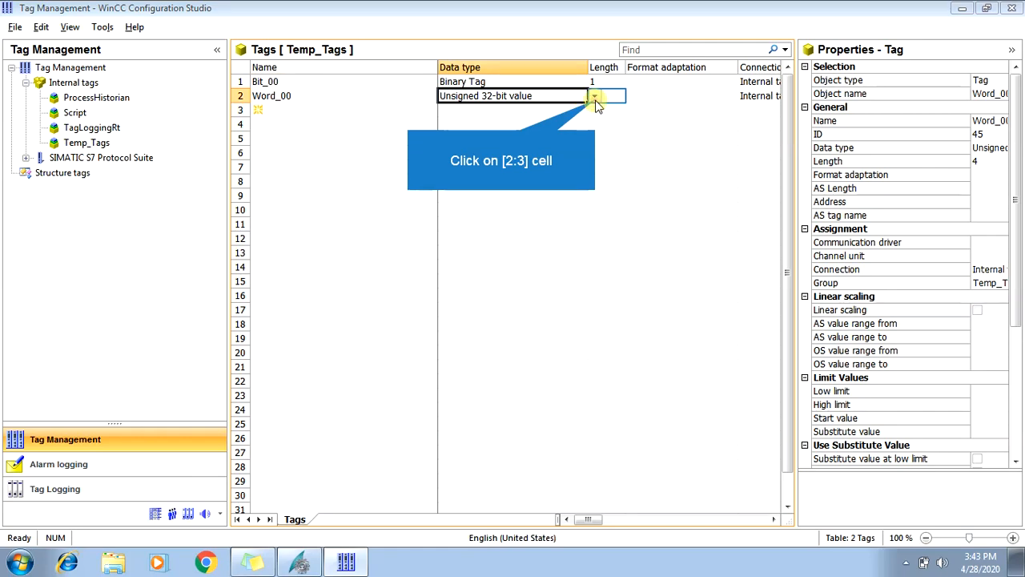
left_click(594, 96)
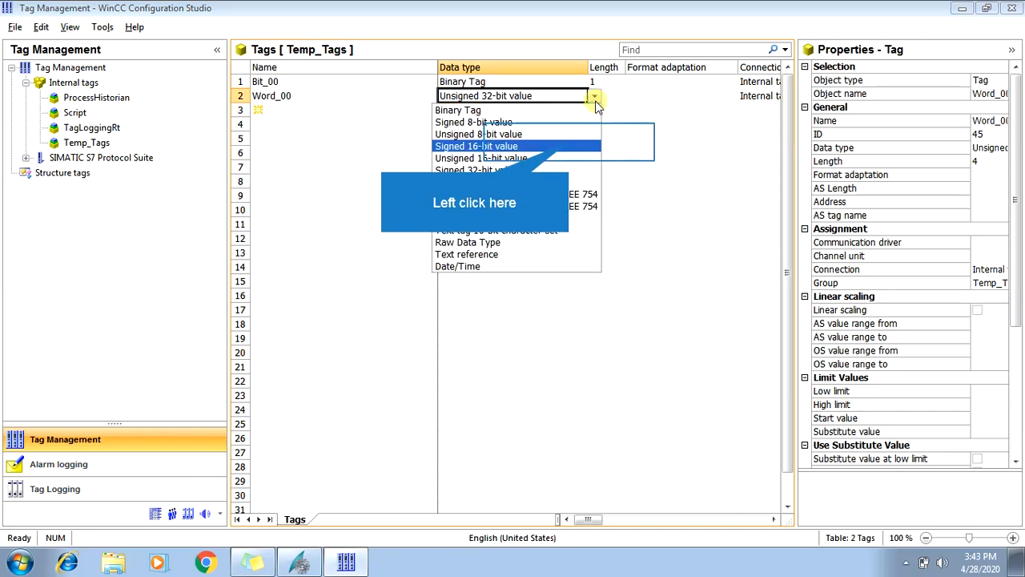
left_click(570, 147)
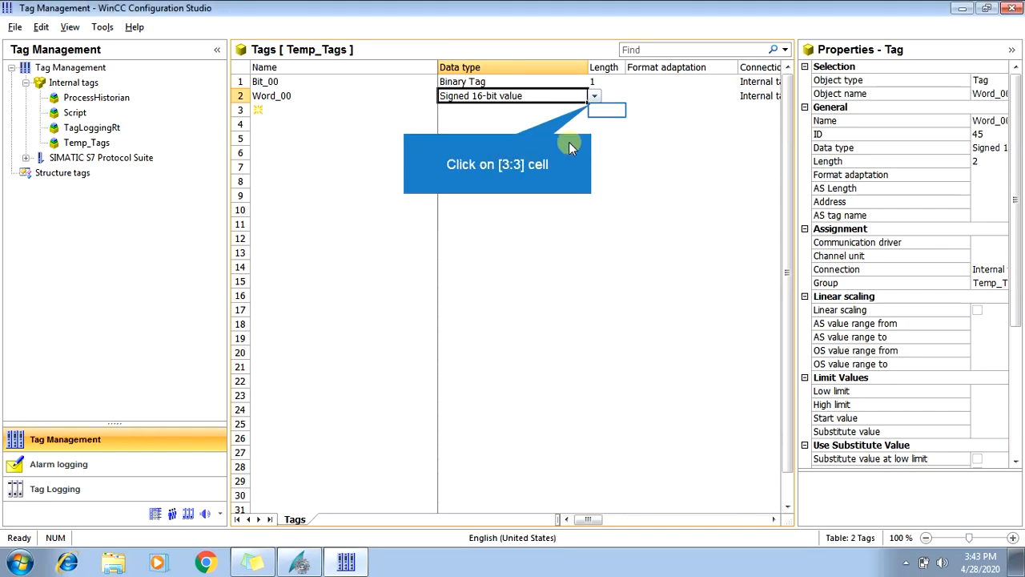
left_click(594, 97)
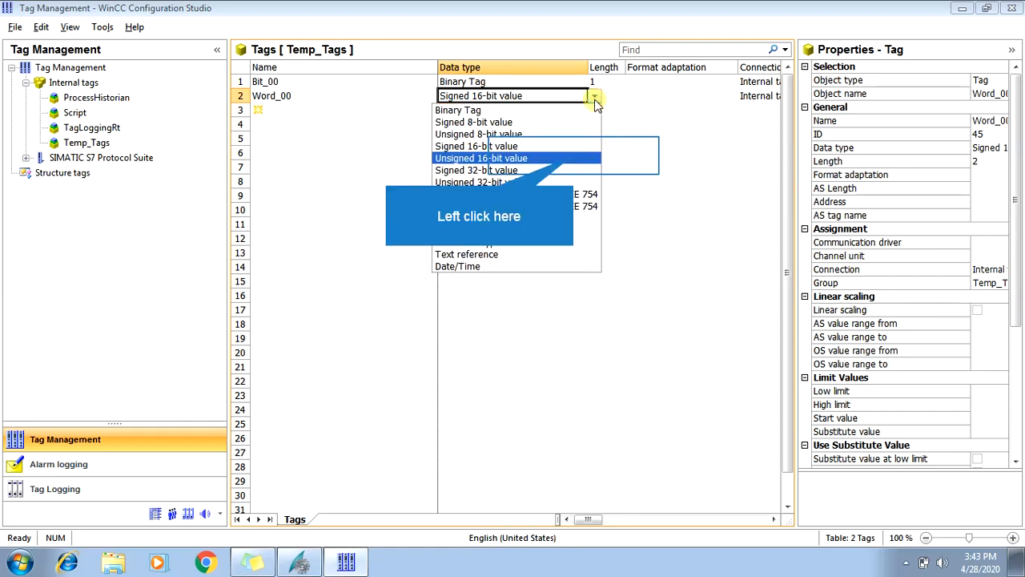
left_click(574, 160)
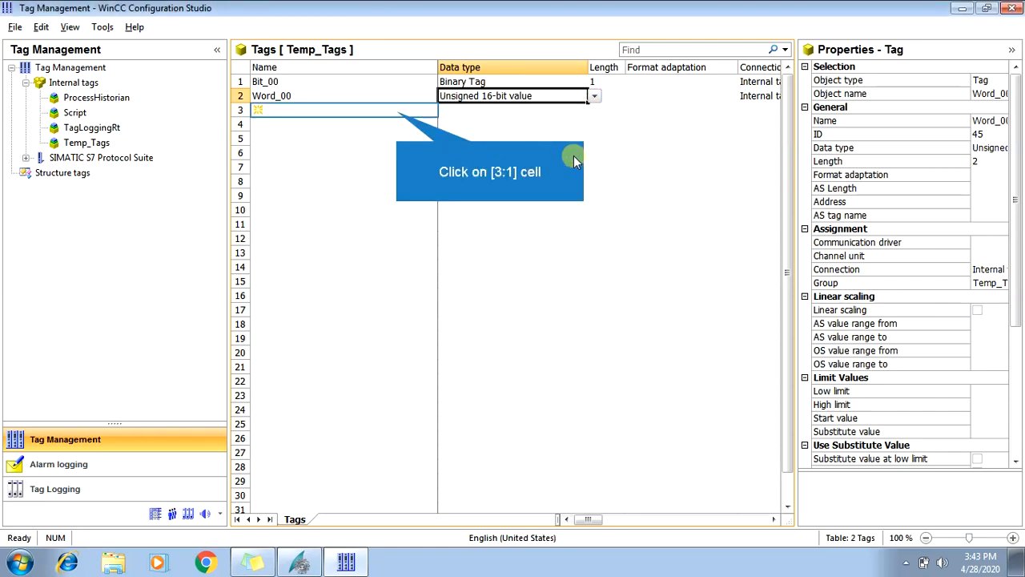
Step: Add a third tag named Dword_01 to the Temp_Tags group with the Unsigned 32-bit value data type
left_click(396, 111)
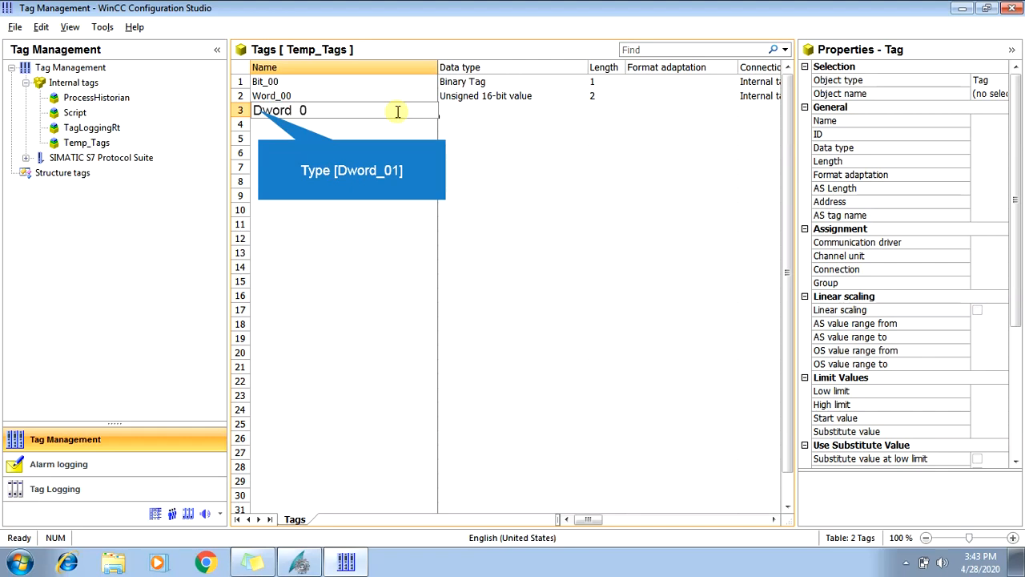
key("Return")
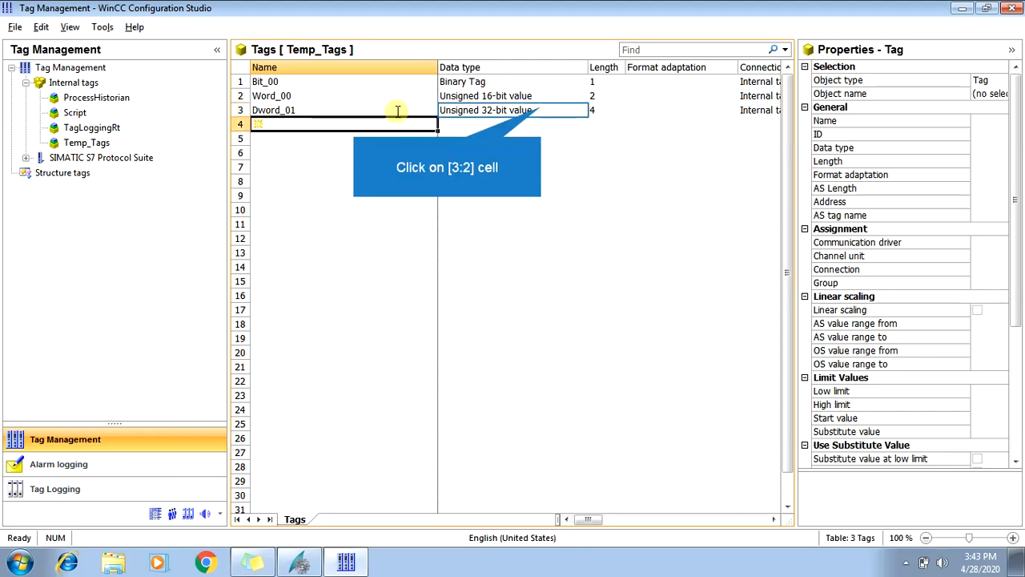
left_click(541, 107)
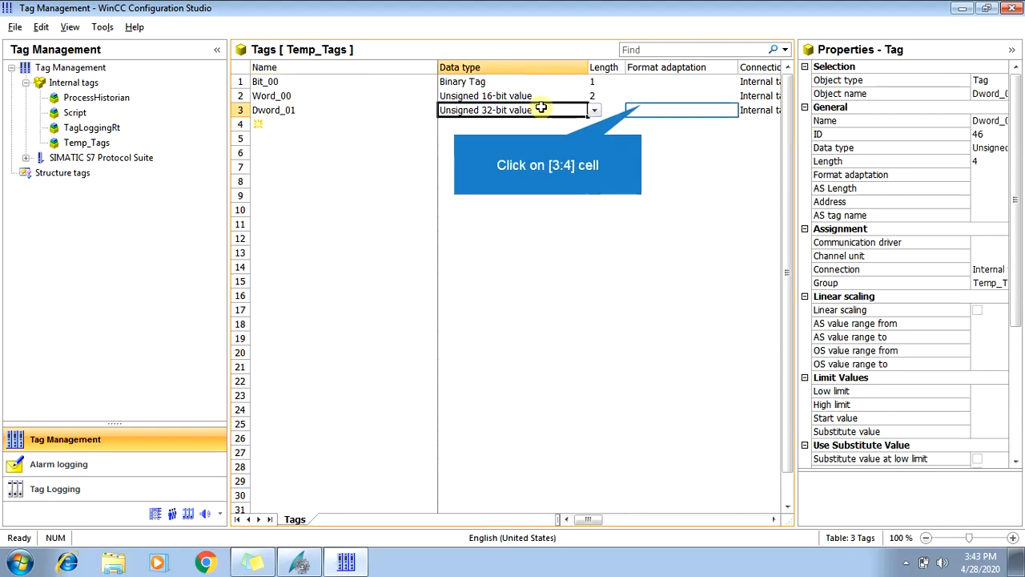
Step: Examine the Dword_01 tag's format adaptation, connection and group settings, including the available connection options
left_click(641, 106)
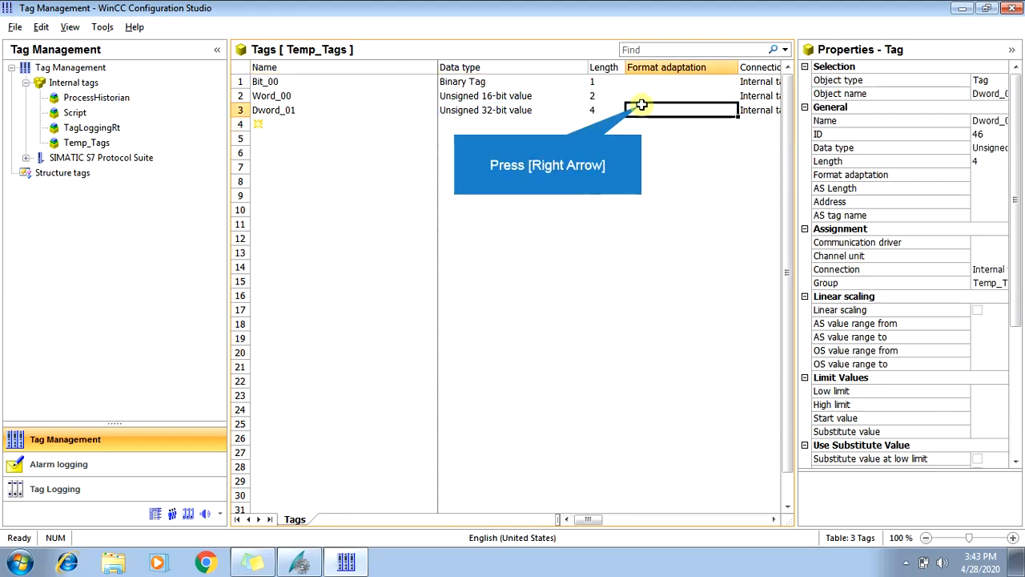
key("Right")
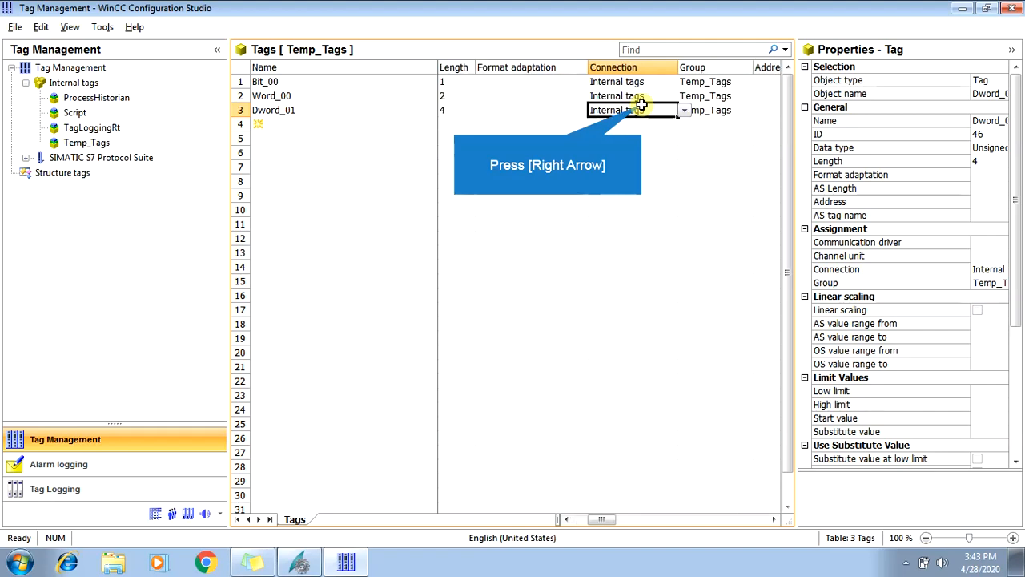
key("Right")
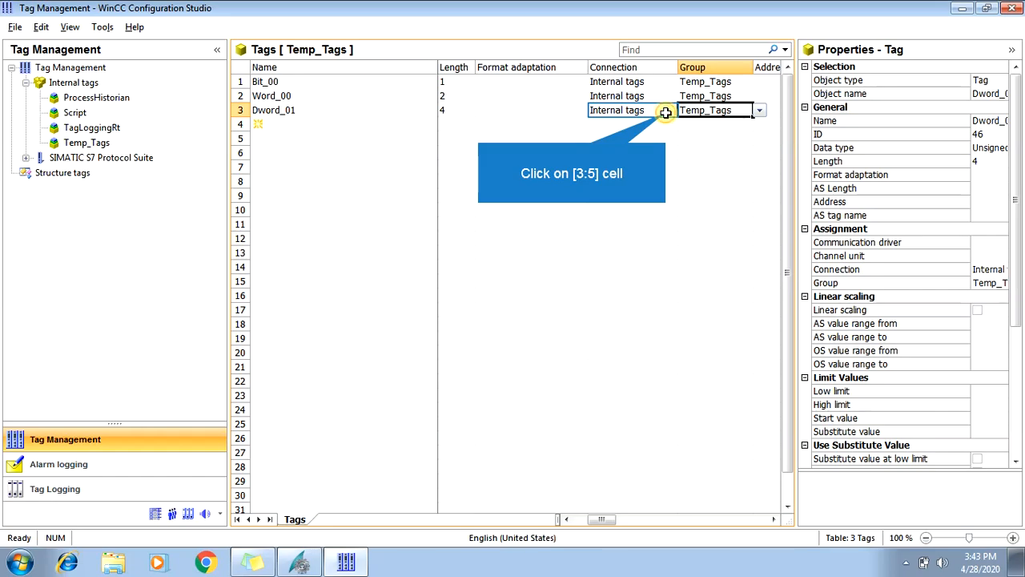
left_click(666, 112)
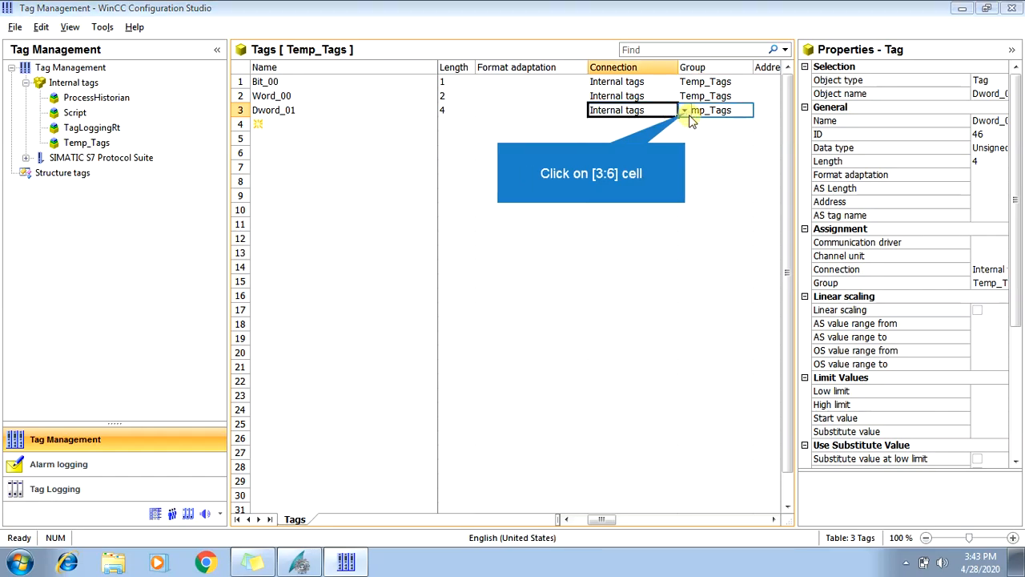
left_click(685, 113)
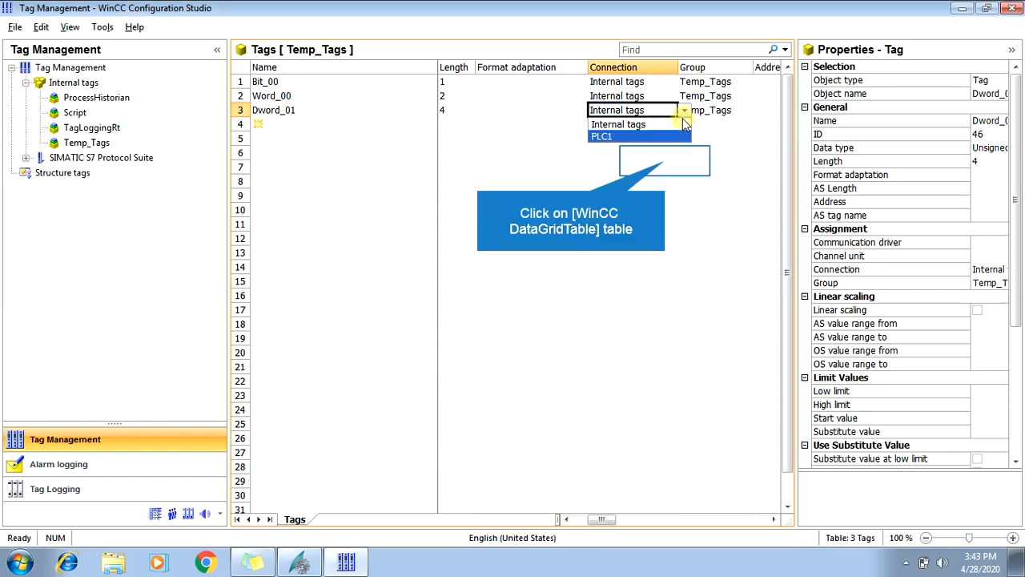
left_click(665, 161)
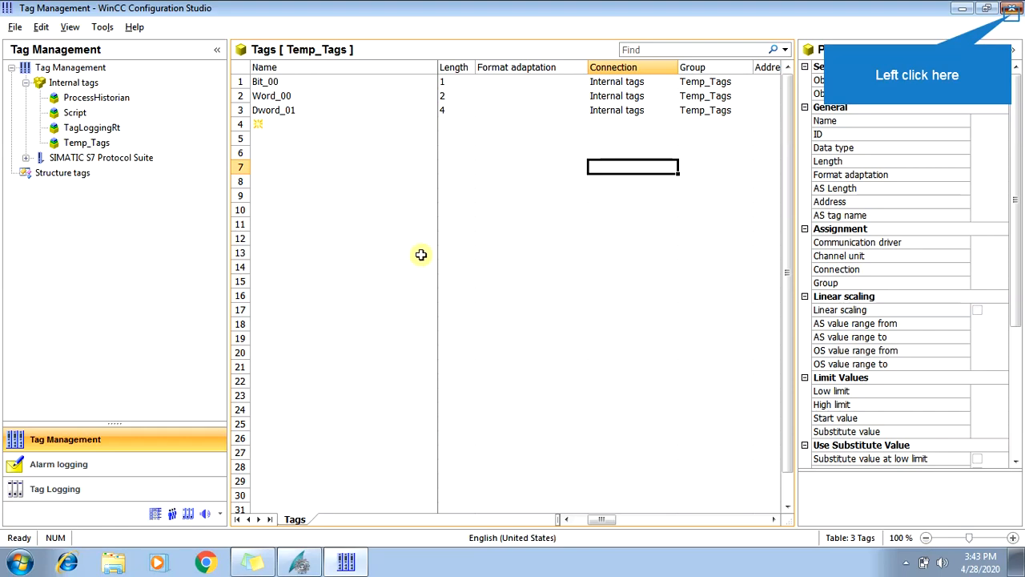
Step: Close Tag Management and create a new picture under Graphics Designer in the 00_First_Scada project
left_click(1013, 19)
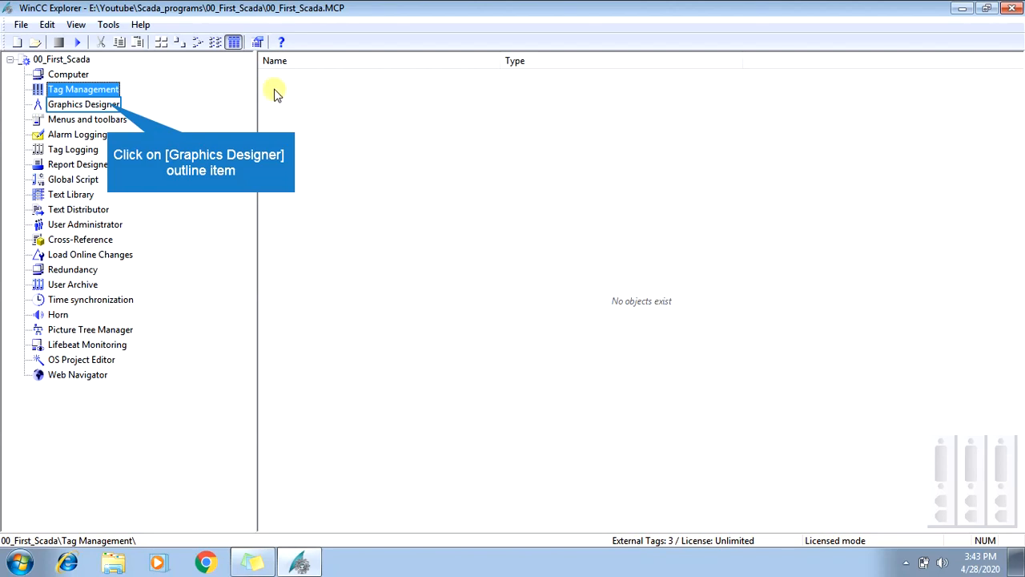
left_click(110, 107)
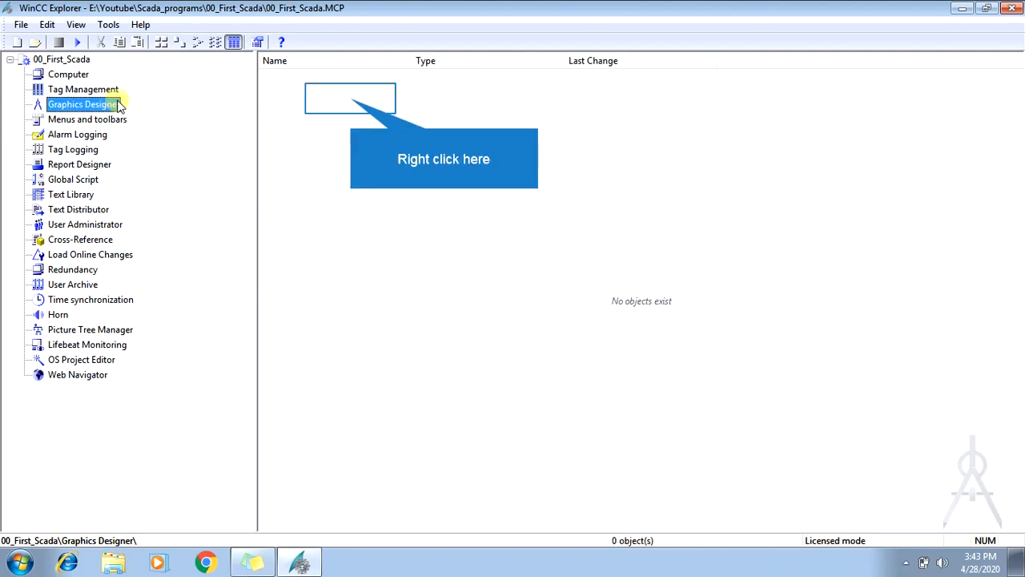
right_click(353, 102)
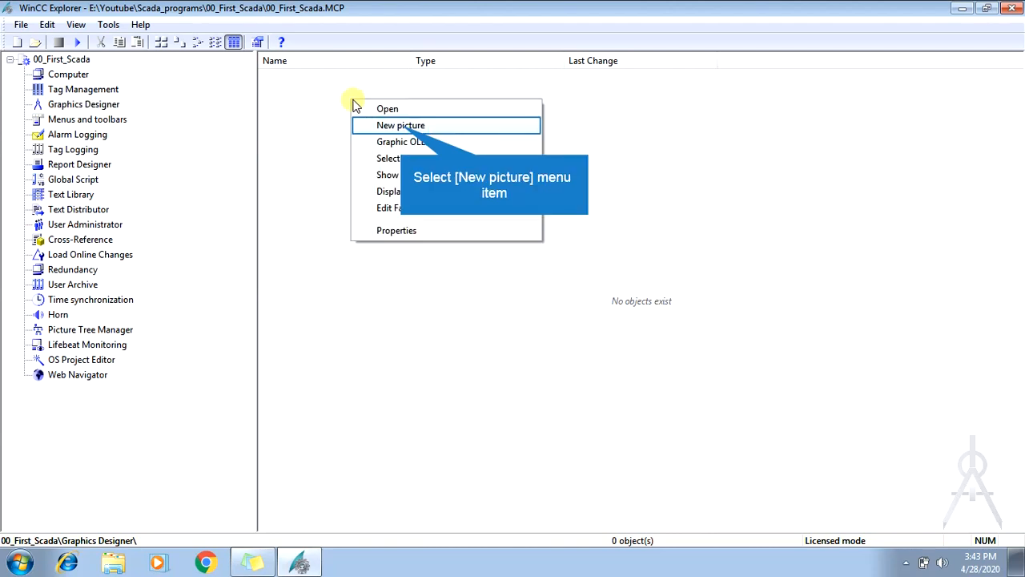
left_click(403, 128)
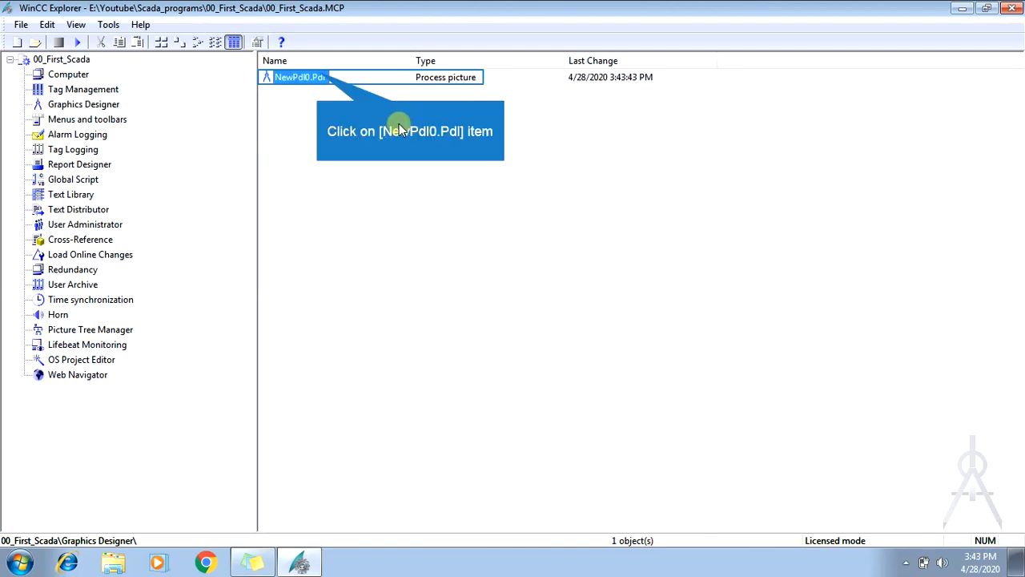
Step: Rename the new process picture as Start_Pic
left_click(318, 72)
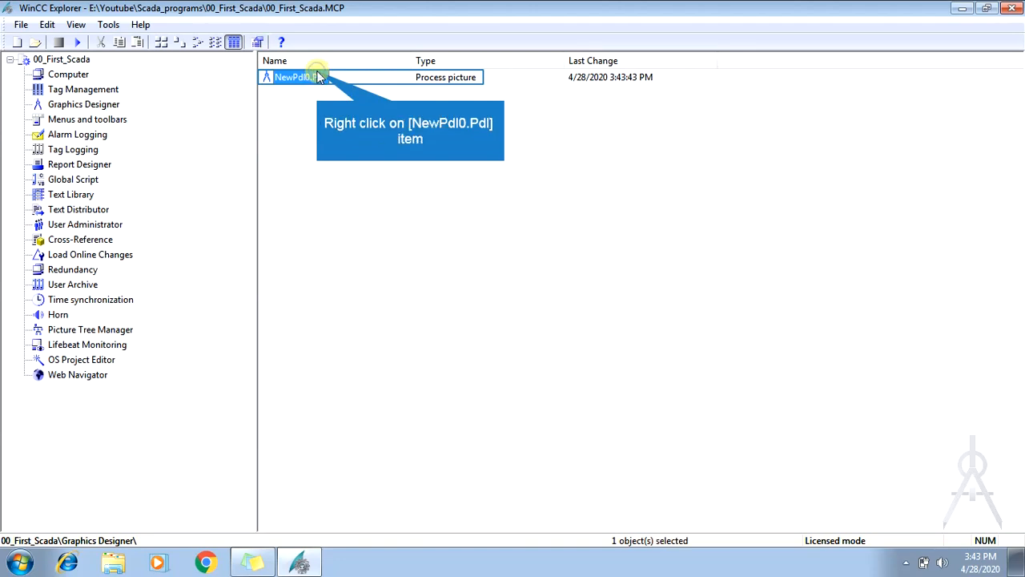
right_click(319, 76)
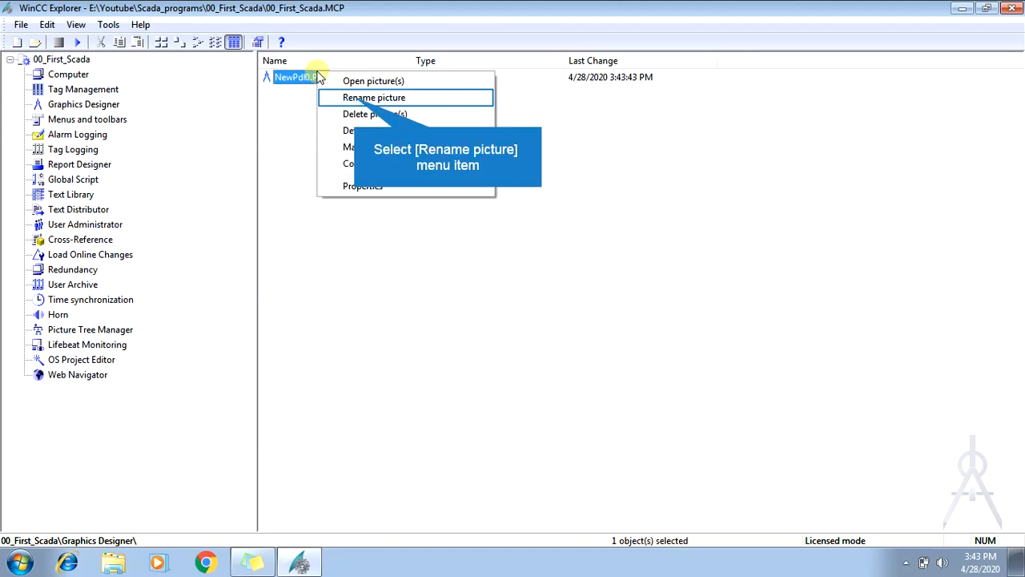
left_click(355, 99)
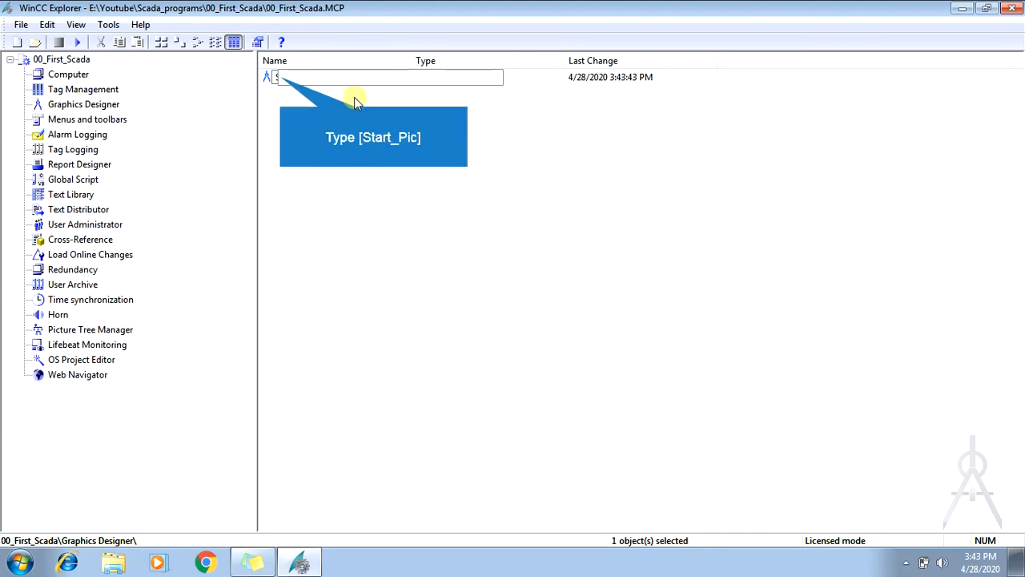
type("Start_Pic")
key("Return")
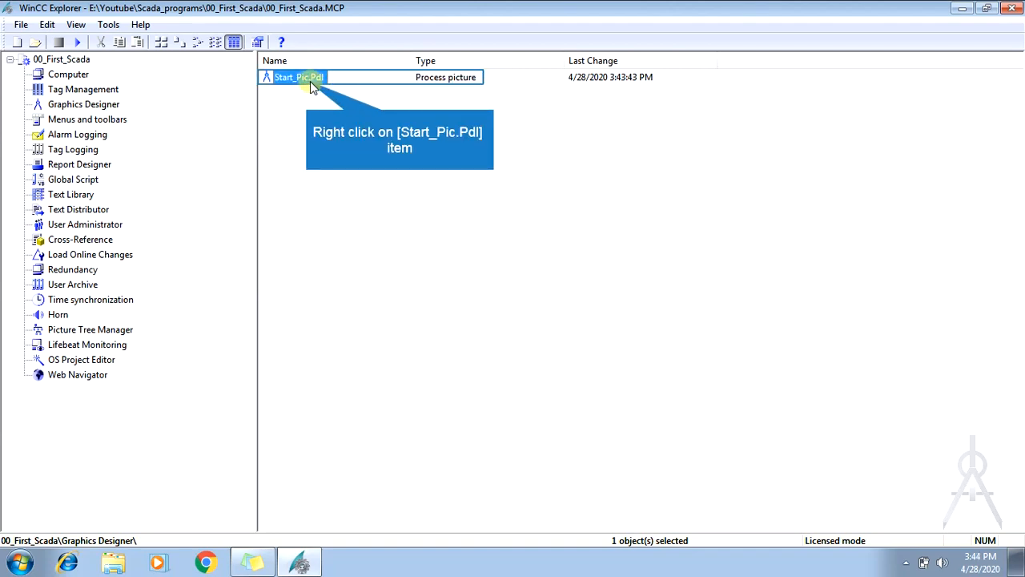
Step: Define Start_Pic.Pdl as the start screen and open it in Graphics Designer, dismissing the startup tips
right_click(309, 86)
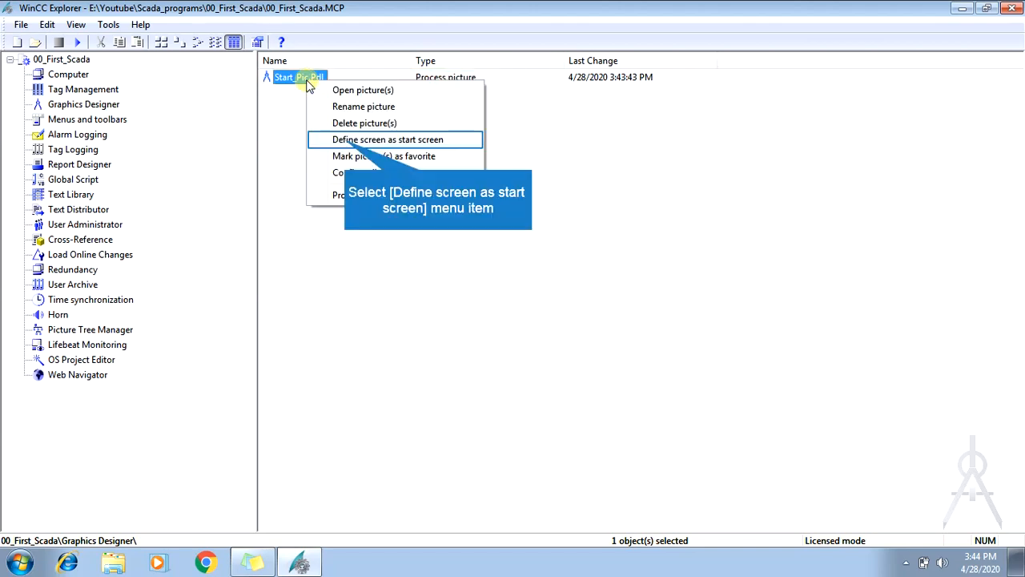
left_click(344, 141)
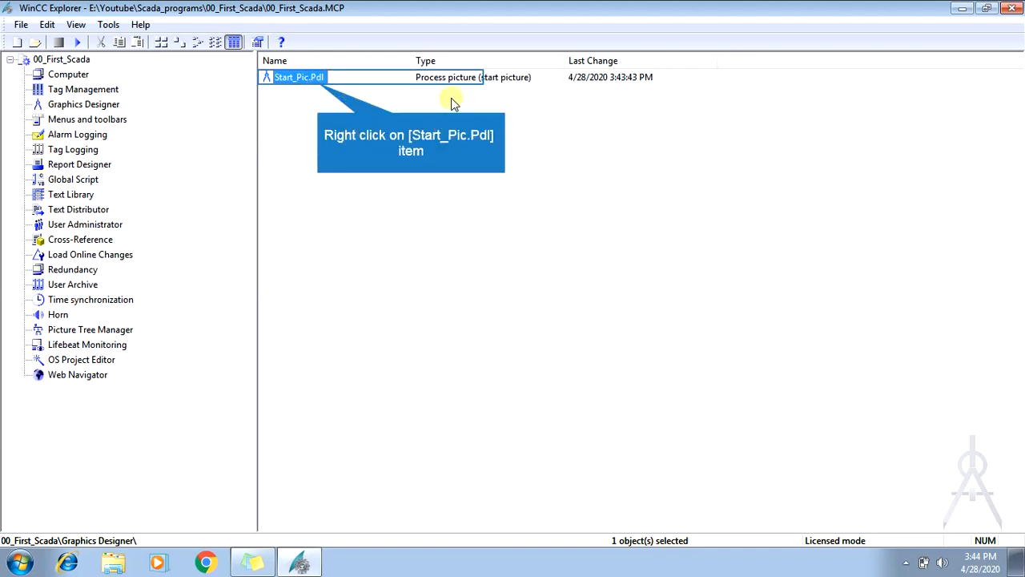
right_click(319, 88)
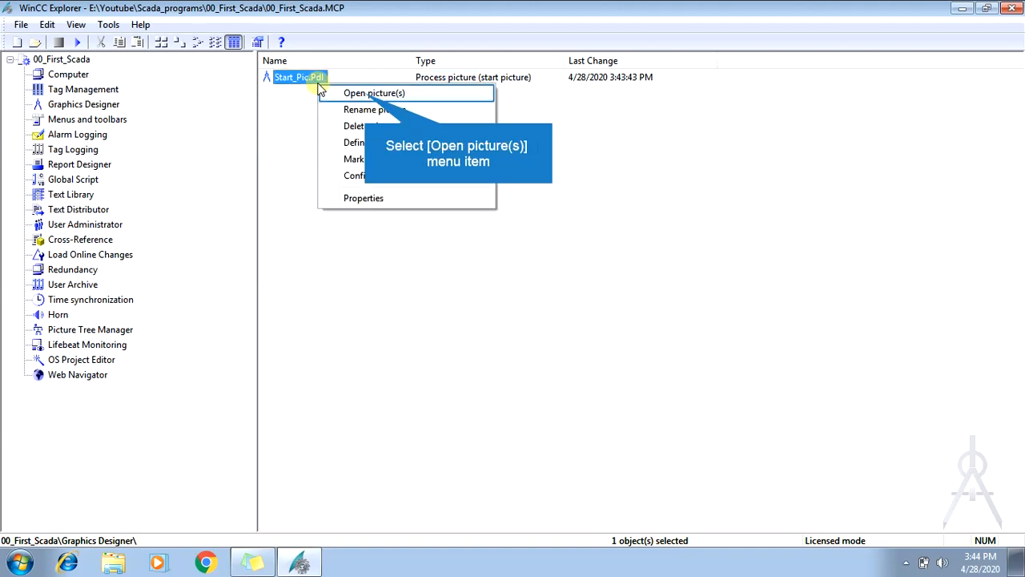
left_click(366, 94)
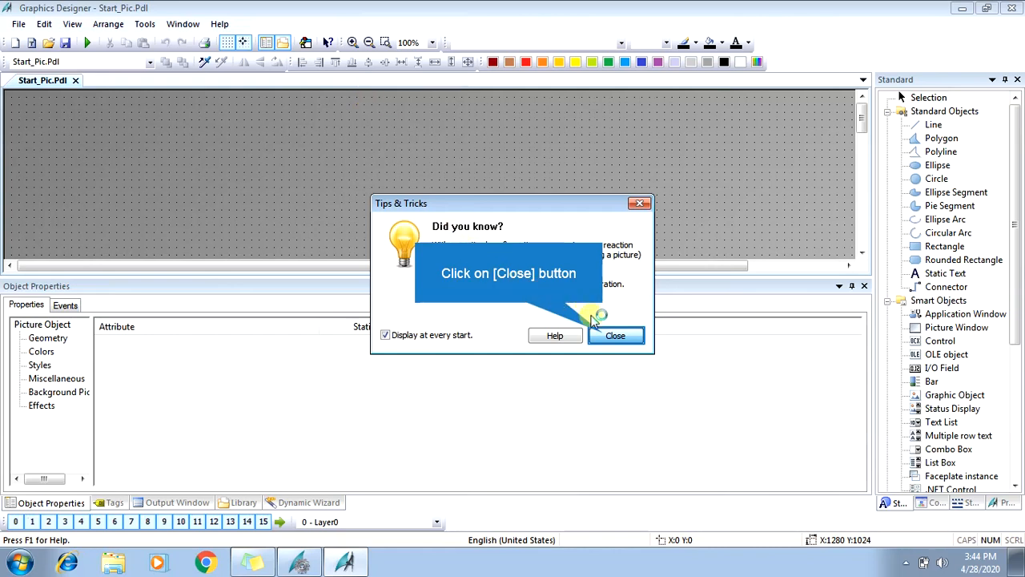
left_click(606, 336)
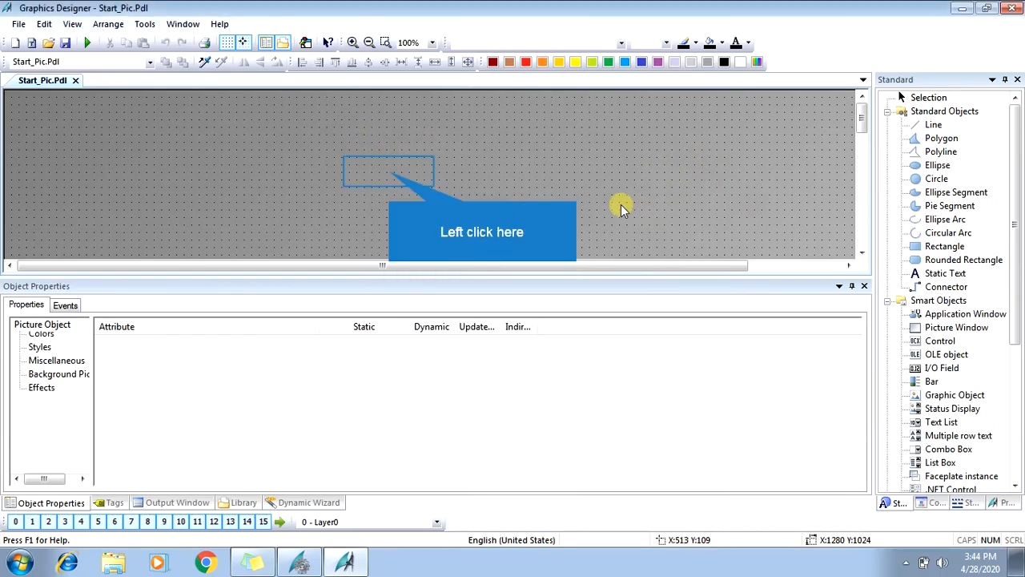
Step: Set the picture object's Background Color to white (FFFFFF)
left_click(389, 176)
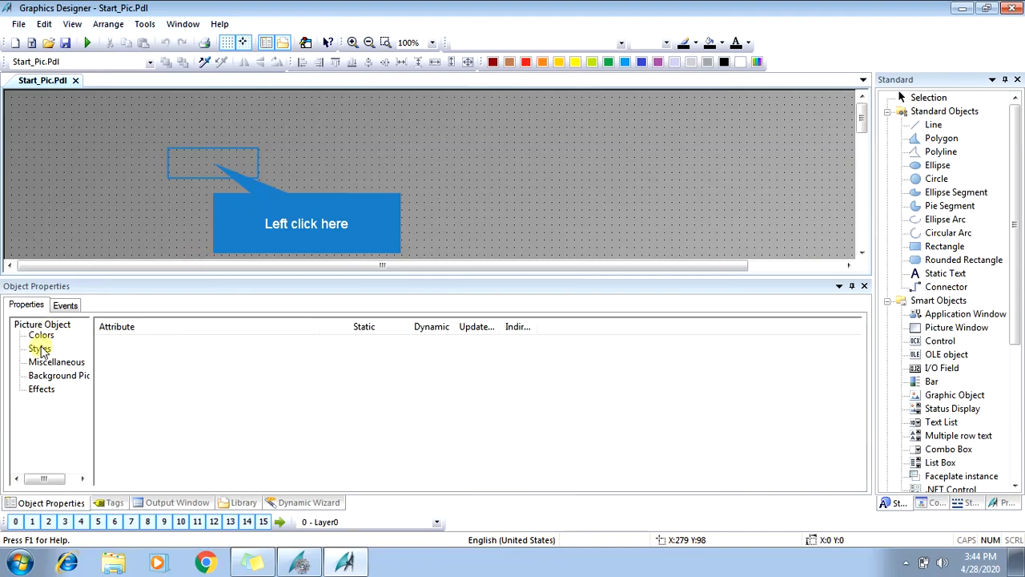
left_click(213, 166)
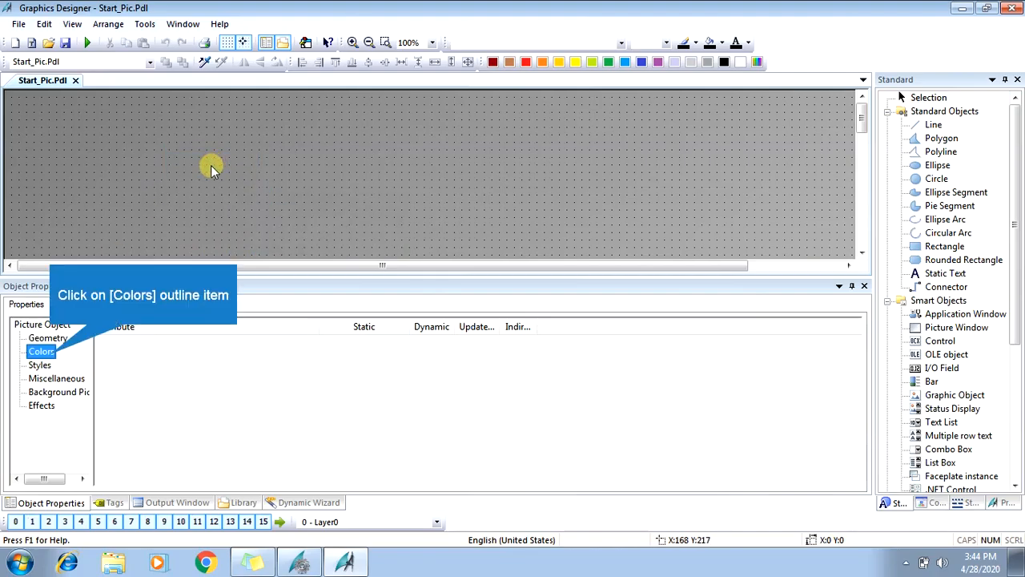
left_click(47, 353)
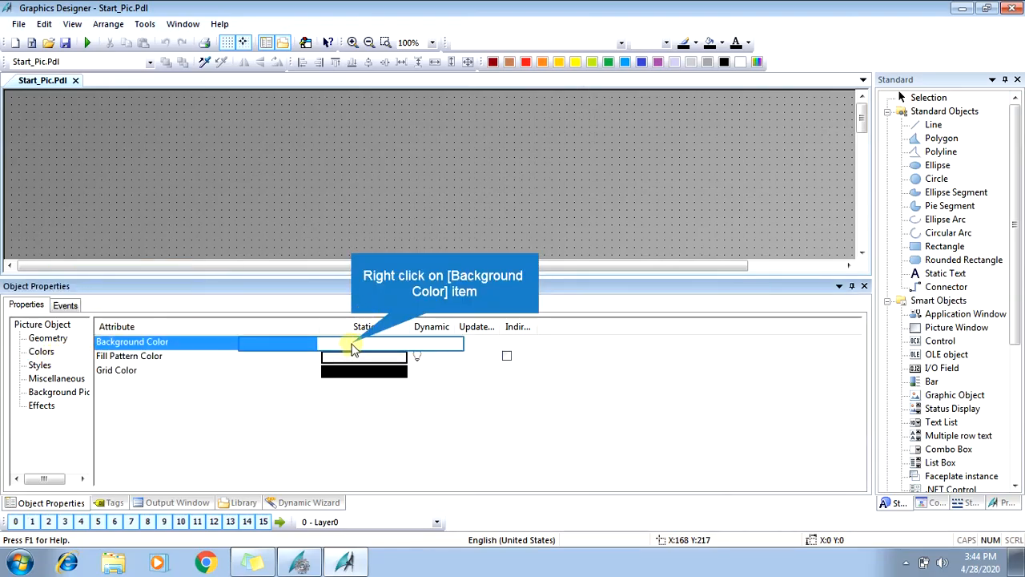
right_click(353, 346)
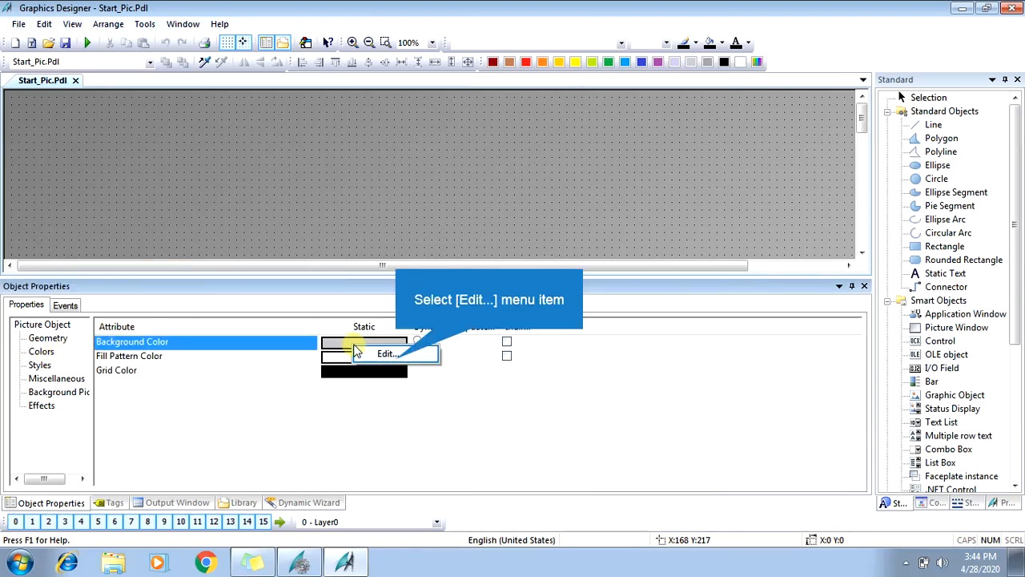
left_click(396, 359)
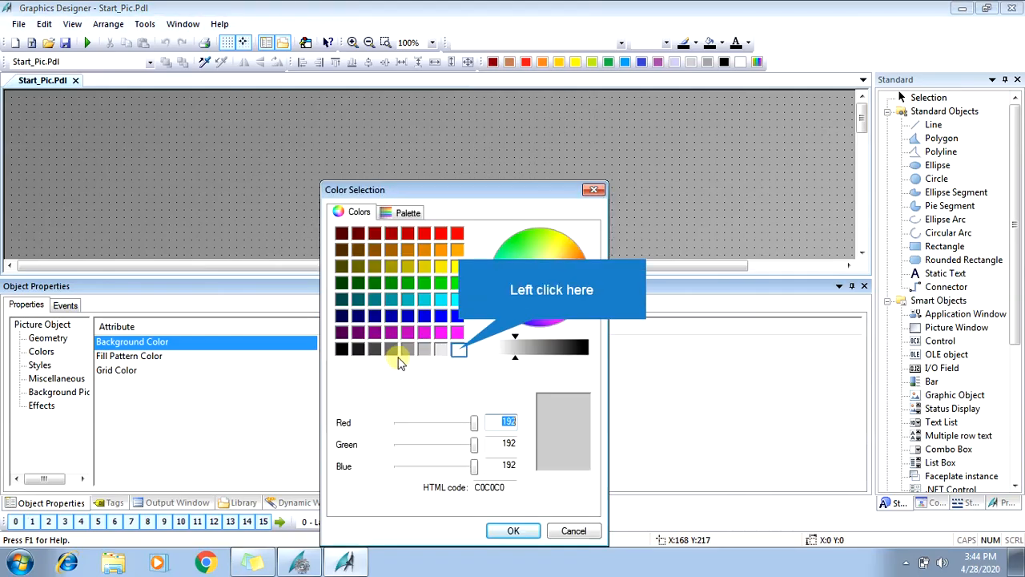
left_click(458, 350)
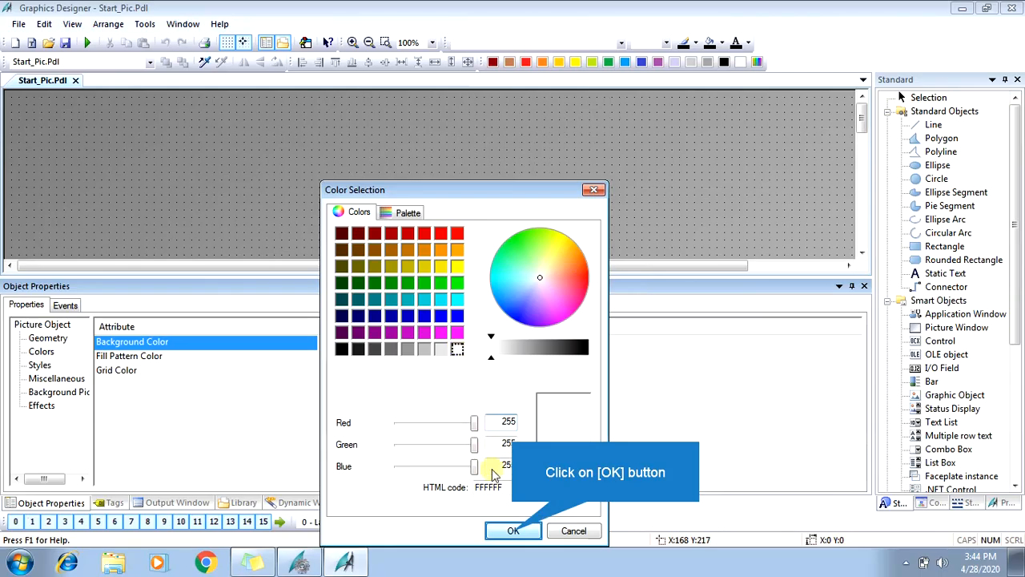
left_click(513, 531)
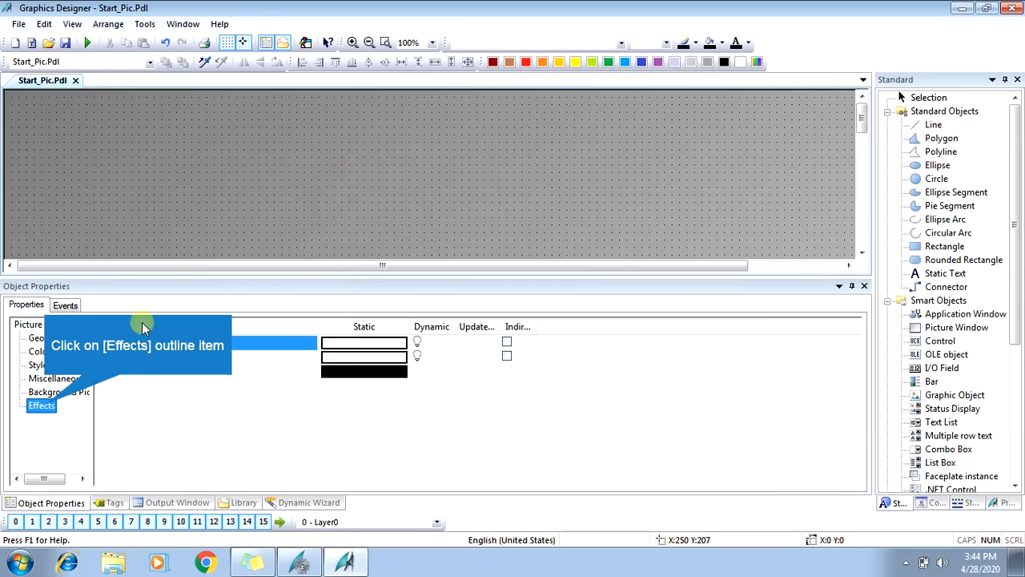
Step: Set the Global Color Scheme effect of the picture object to No
left_click(44, 406)
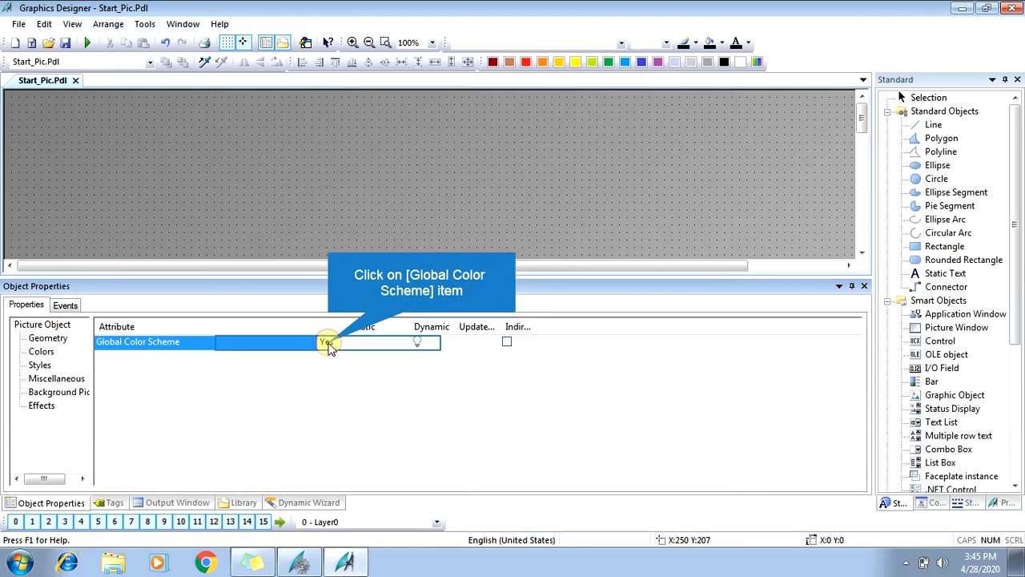
left_click(326, 344)
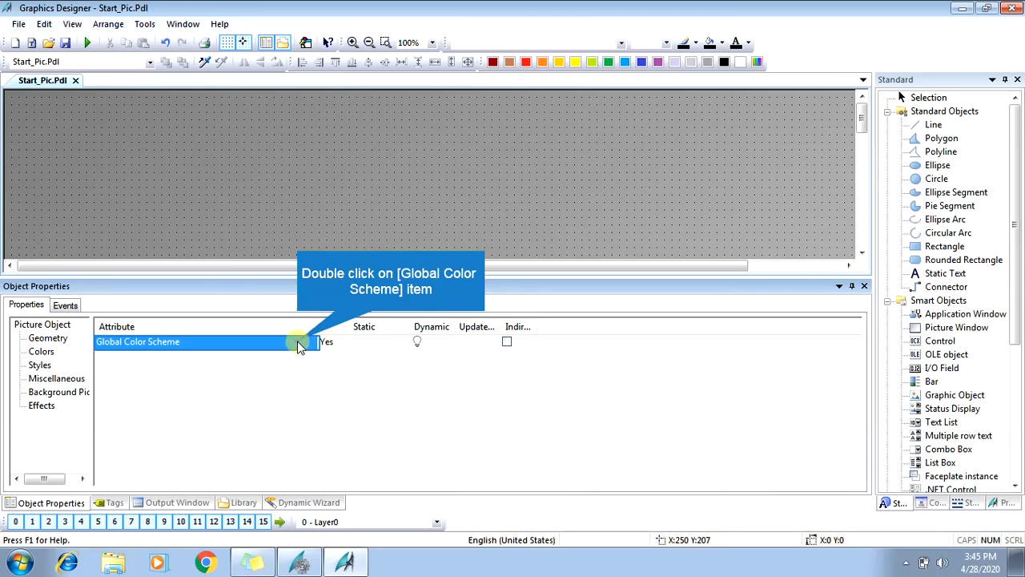
double_click(303, 345)
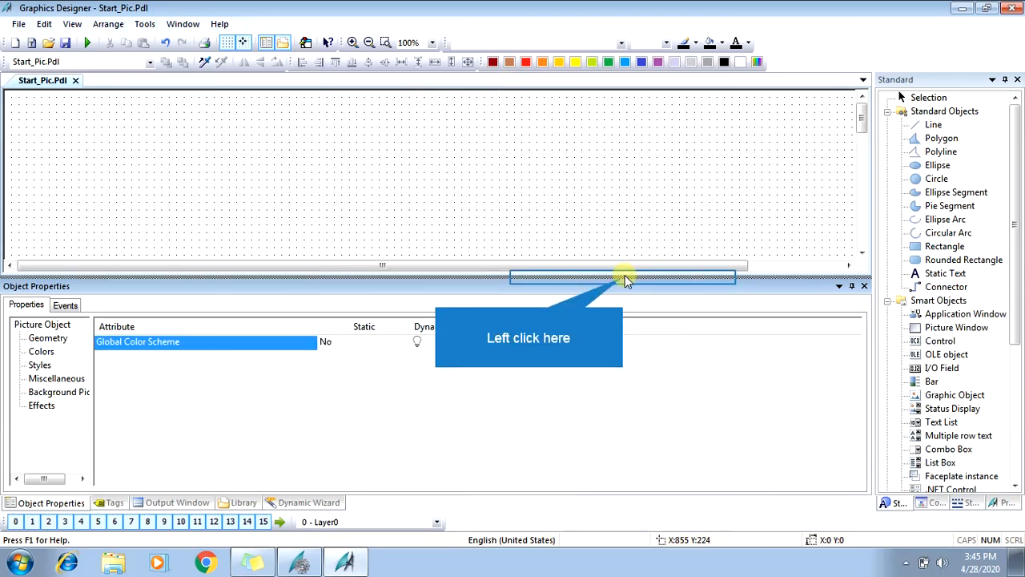
Step: Enlarge the Object Properties area to give the attributes more room and select the picture's empty background
left_click_drag(622, 277, 623, 403)
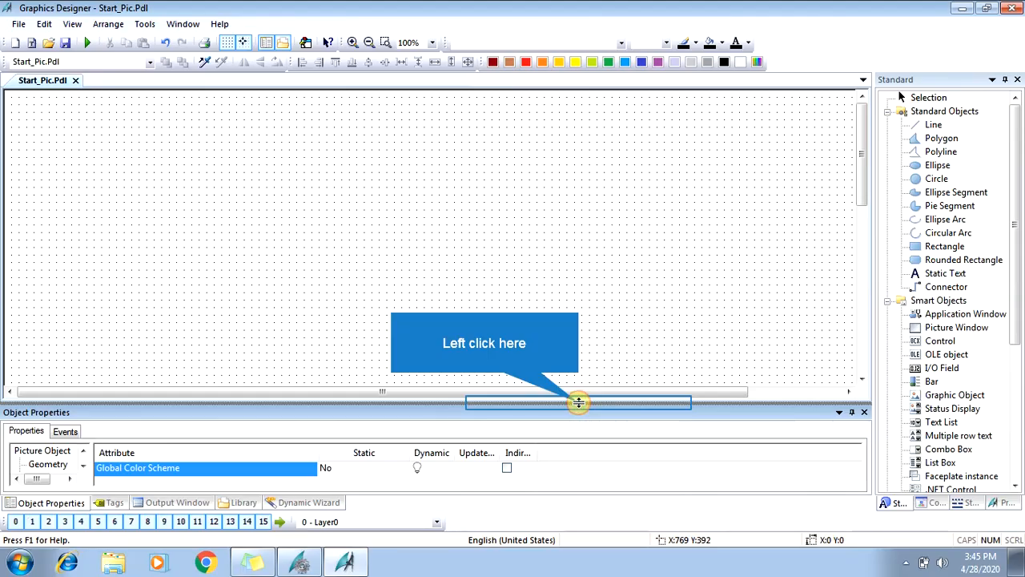
left_click_drag(579, 402, 579, 221)
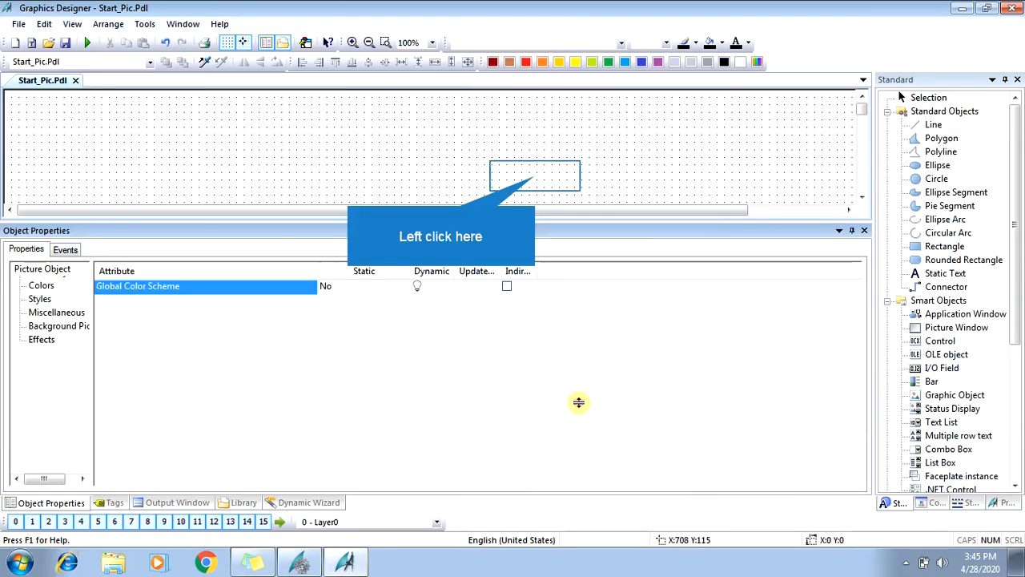
left_click(535, 179)
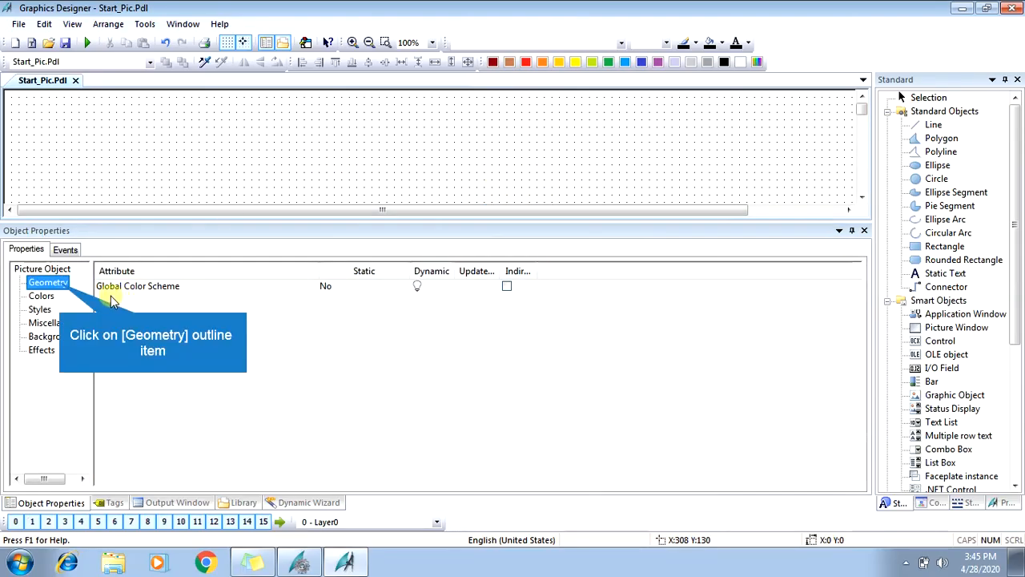
Step: Set the picture object's geometry to a Picture Width of 1024 and a Picture Height of 768
left_click(59, 285)
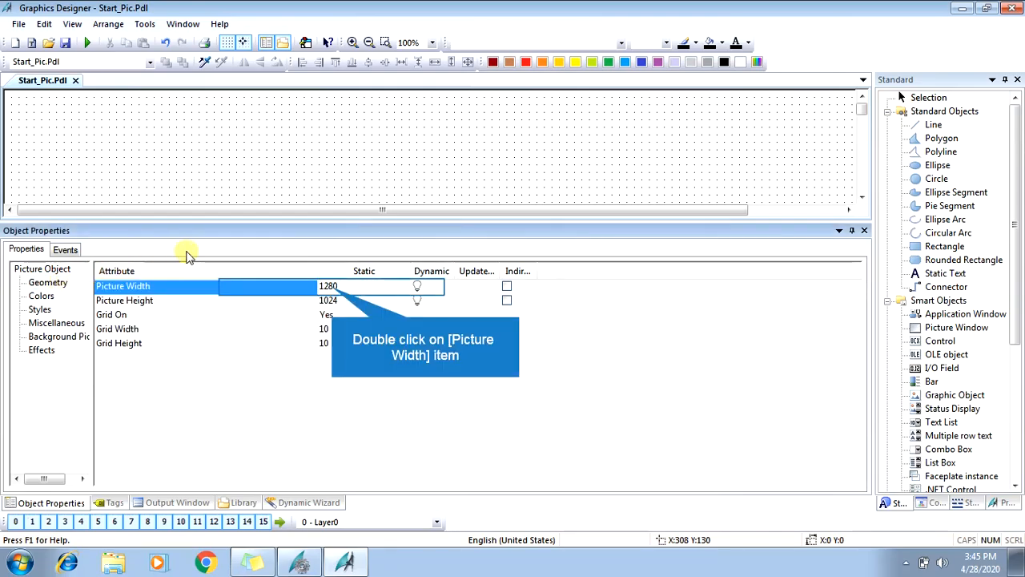
double_click(332, 287)
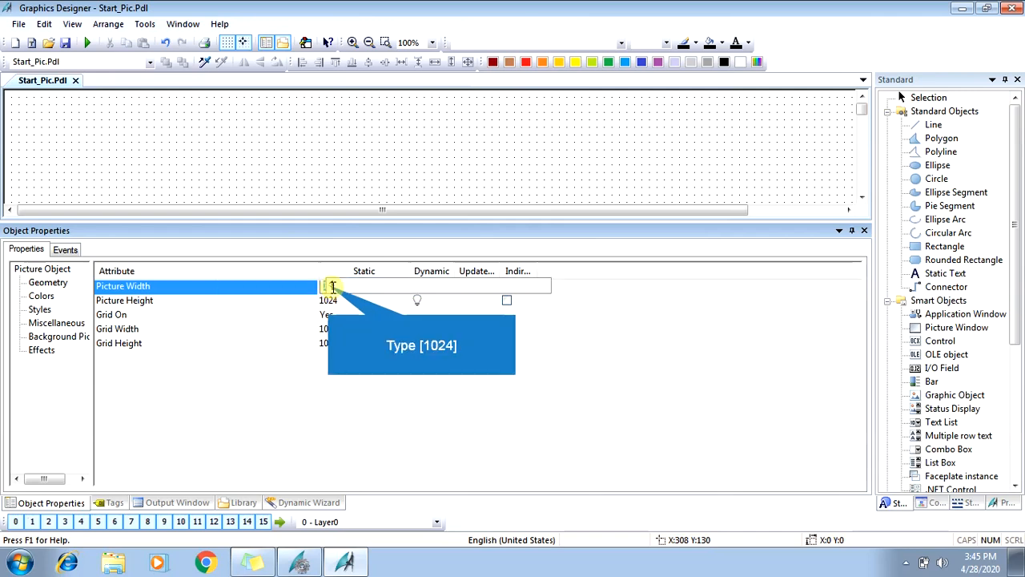
key("Return")
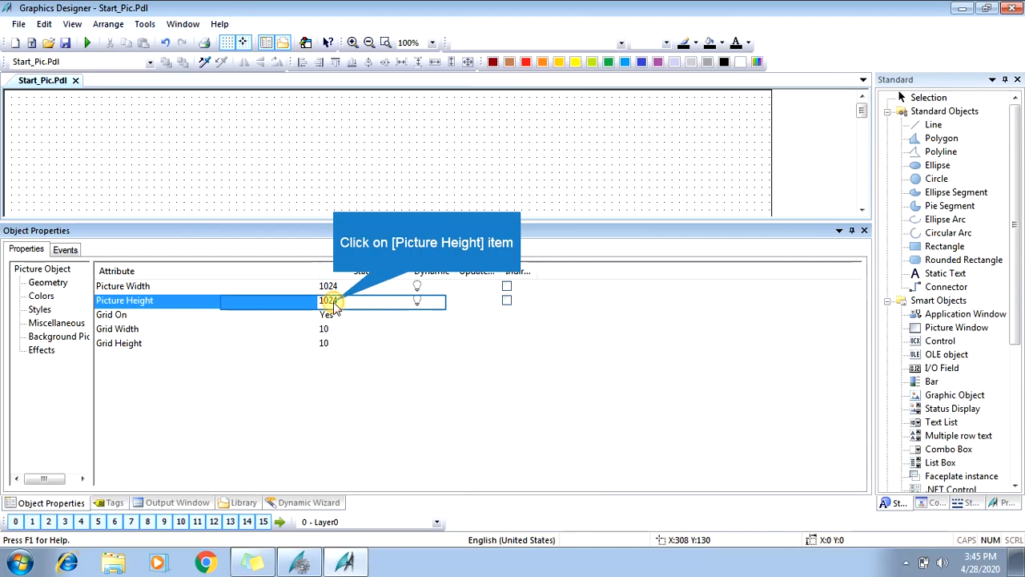
double_click(334, 306)
type("7")
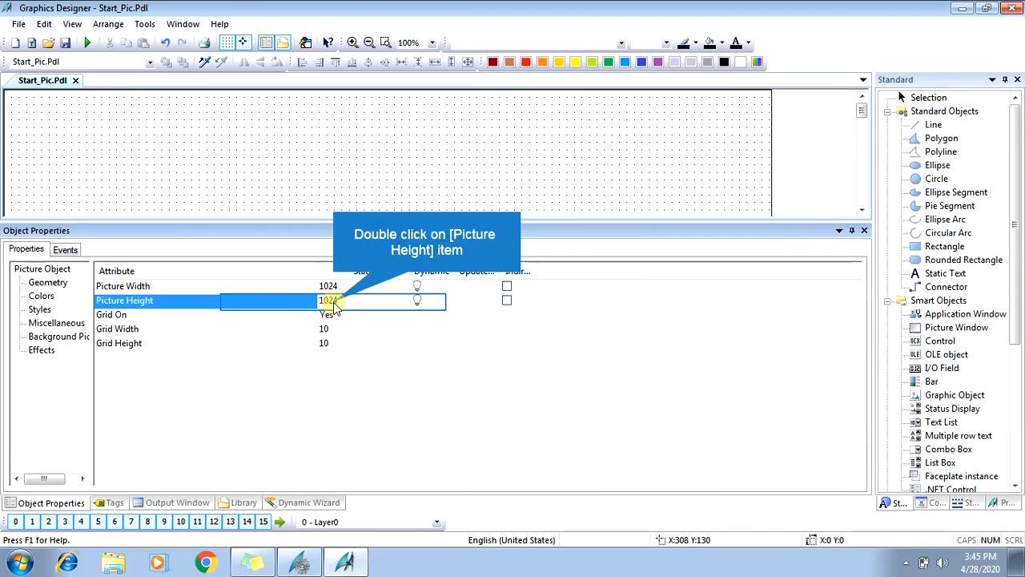
double_click(335, 304)
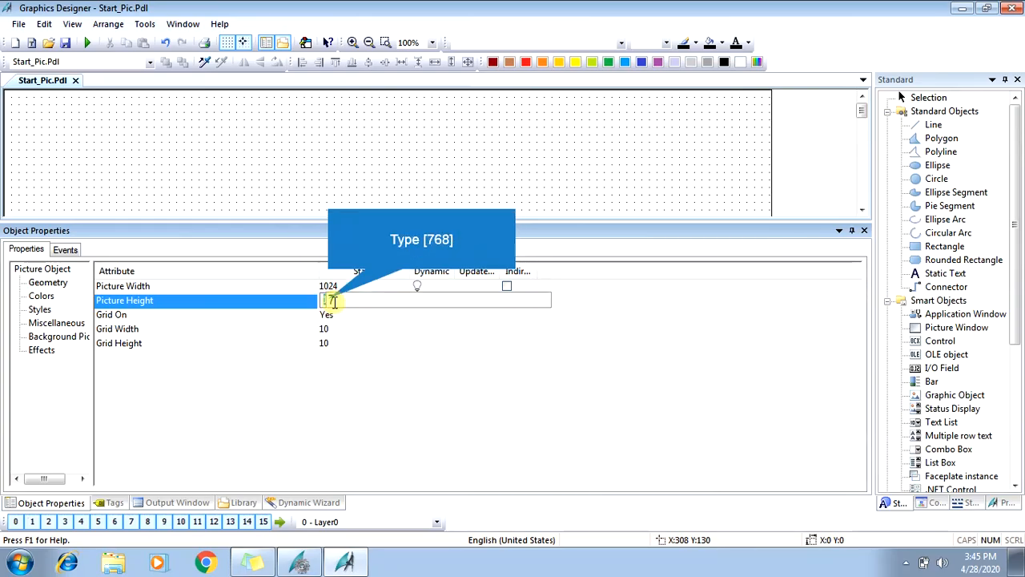
key("Return")
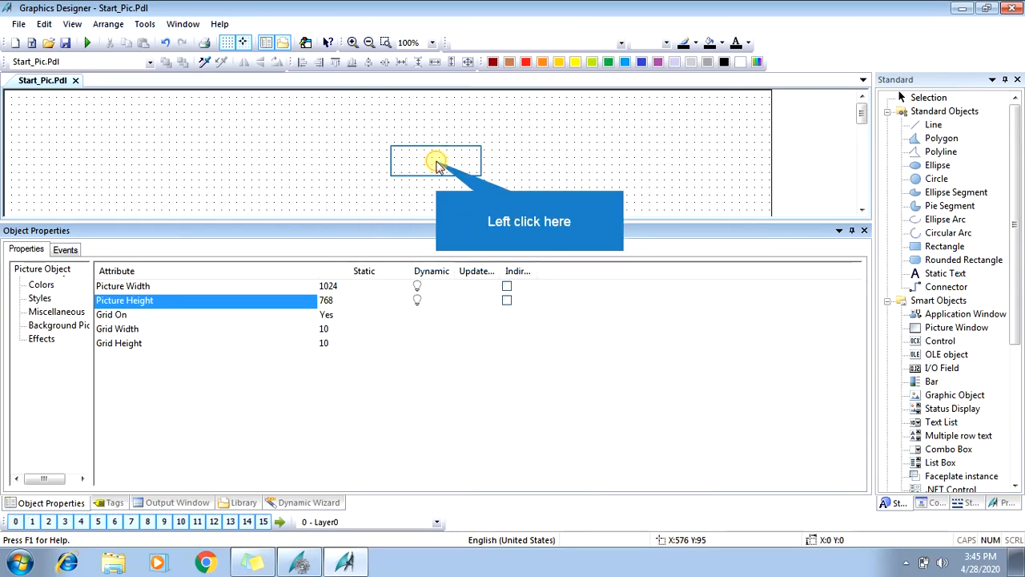
Step: Select the picture's empty background and shrink the Object Properties area to give the drawing area more room
left_click(436, 160)
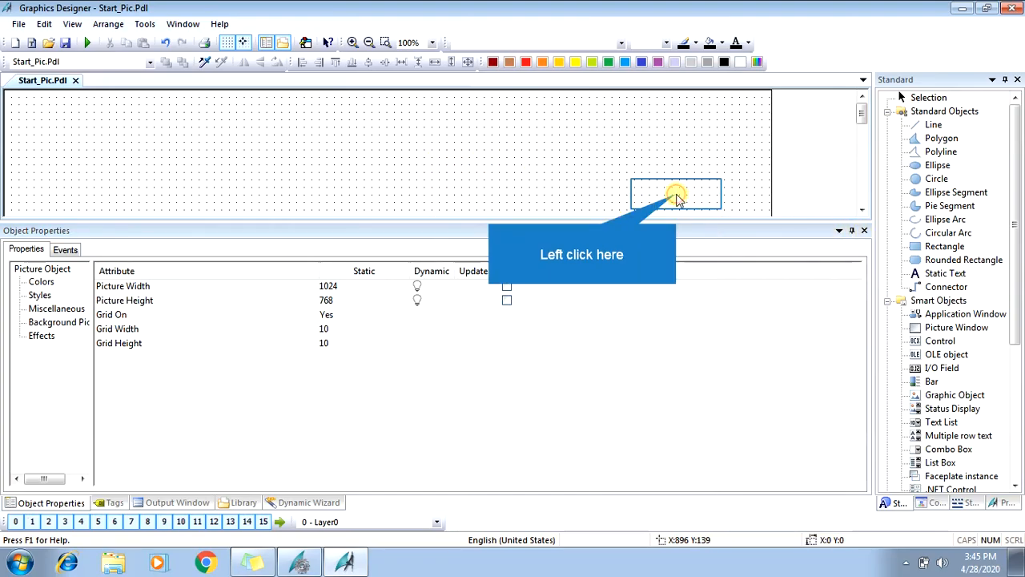
left_click(677, 199)
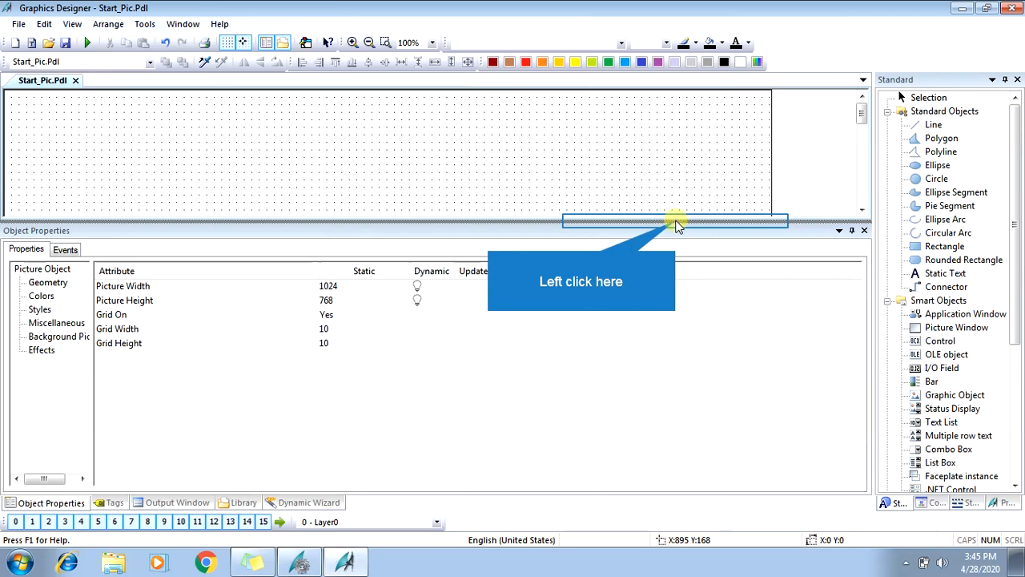
left_click_drag(677, 224, 694, 440)
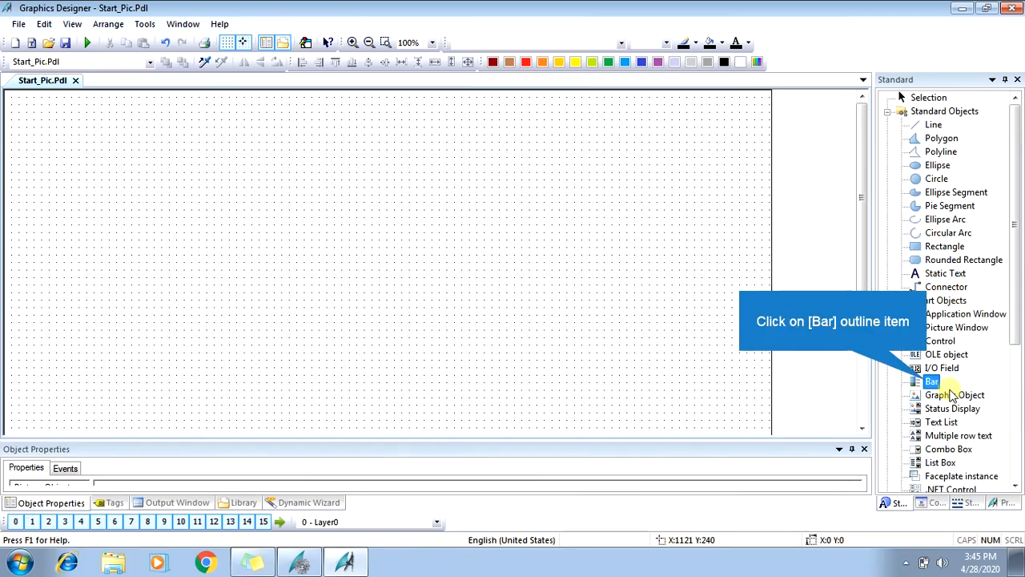
Step: Place a Bar object at about X 620, Y 180 and configure its minimum value as 0
left_click(931, 383)
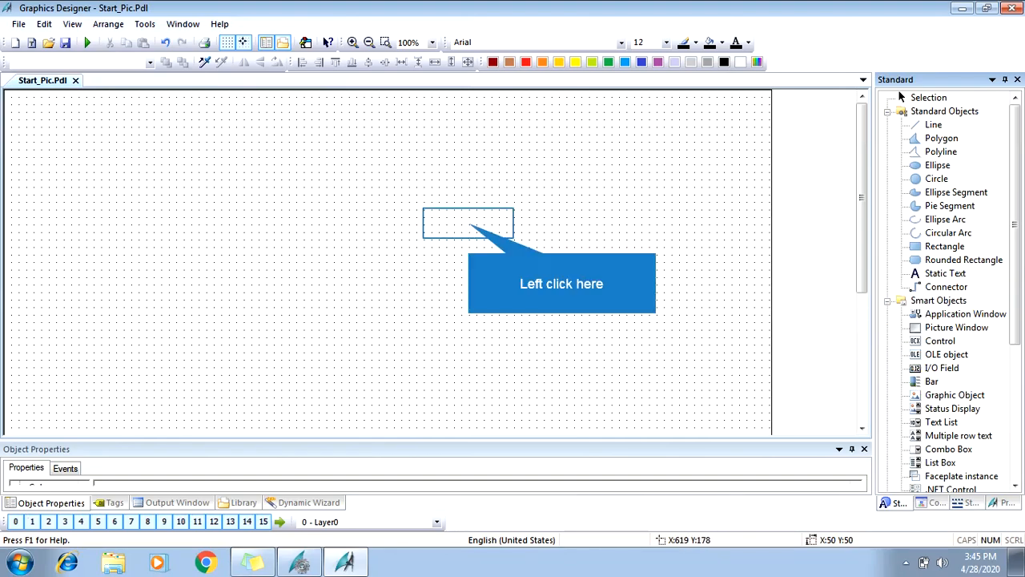
left_click(468, 222)
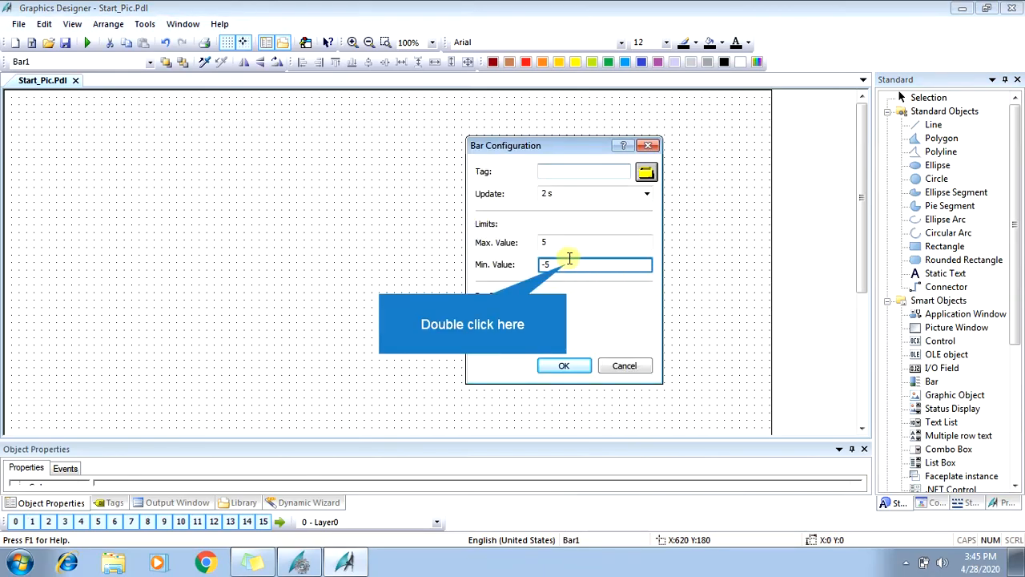
double_click(568, 265)
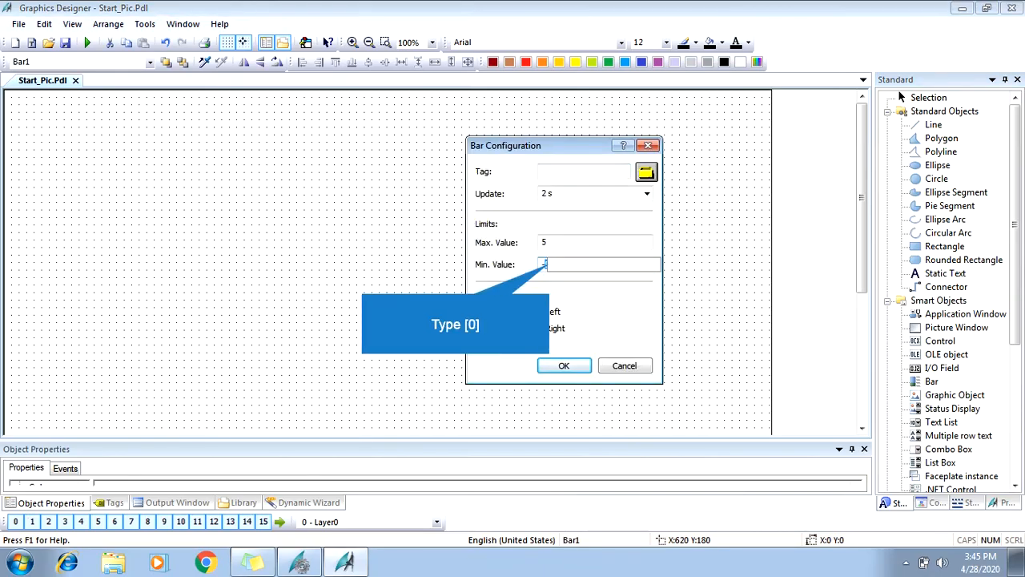
key("BackSpace")
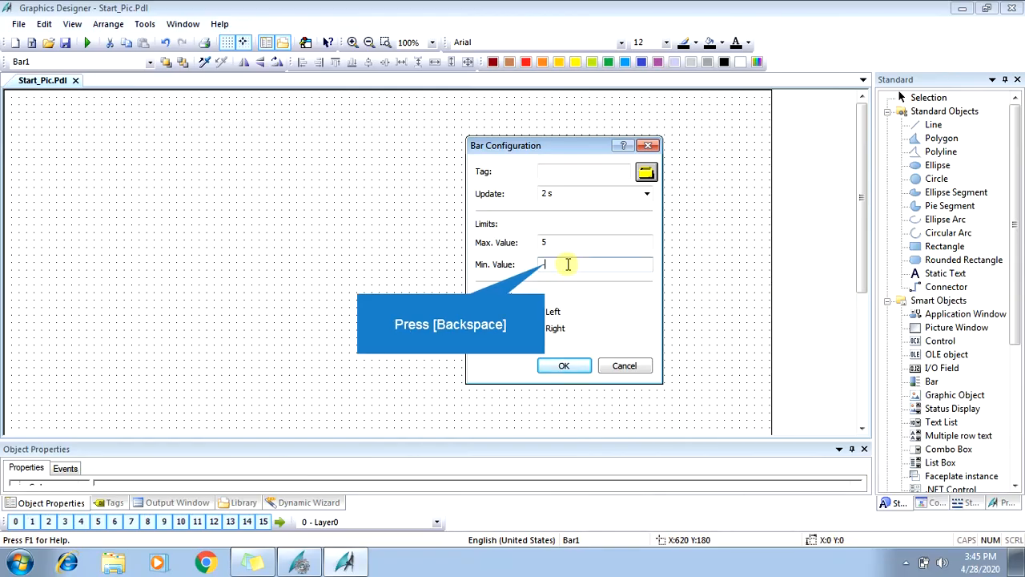
key("BackSpace")
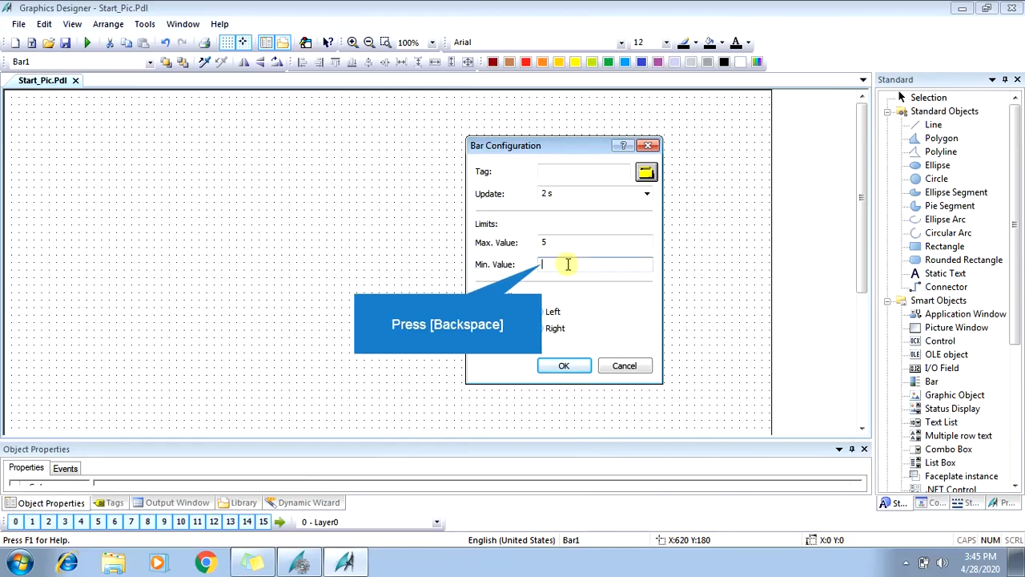
key("BackSpace")
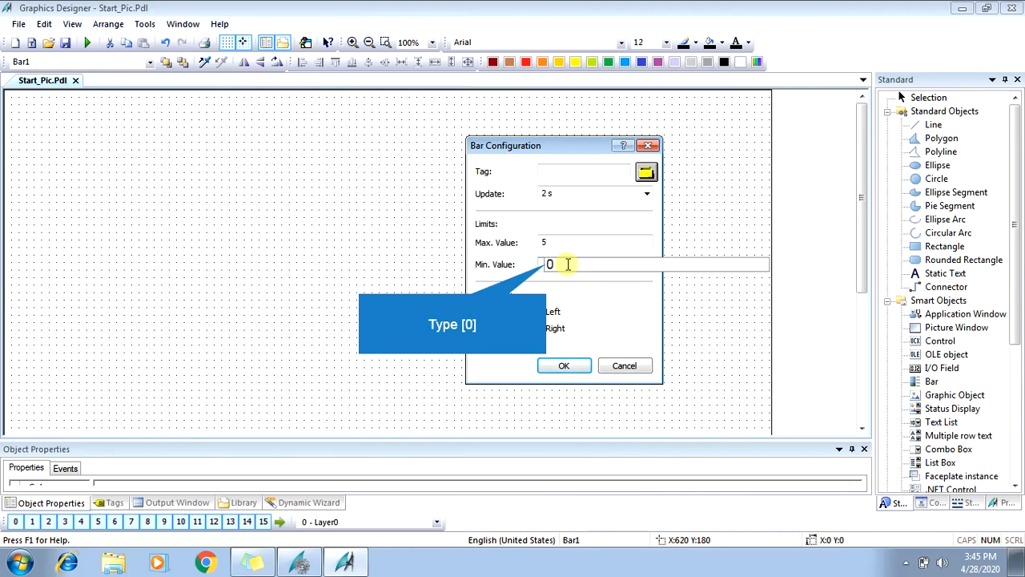
key("Return")
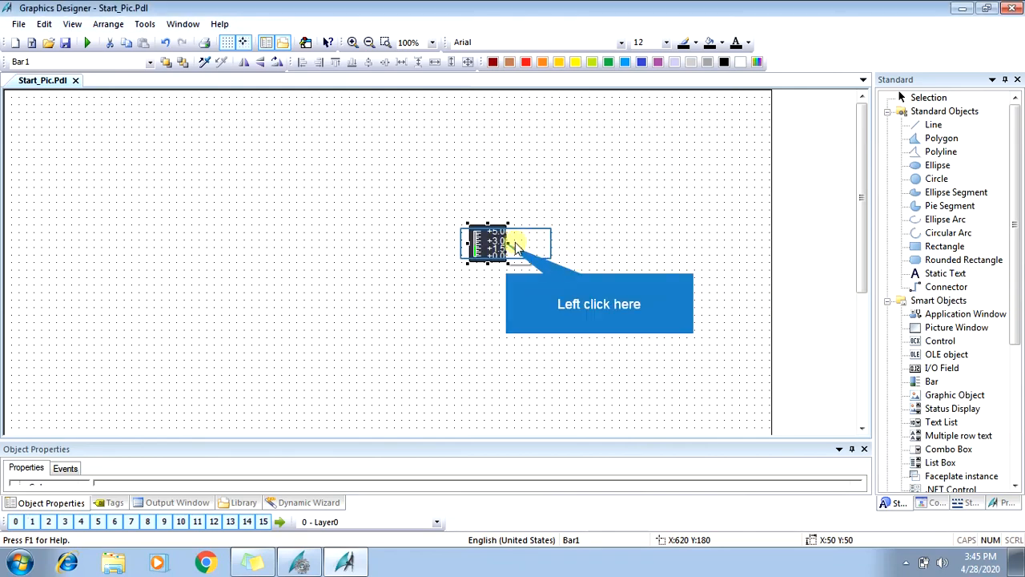
Step: Enlarge the bar to about 280 wide and 260 high, and expand the Object Properties area to show its attributes
left_click_drag(535, 249, 681, 245)
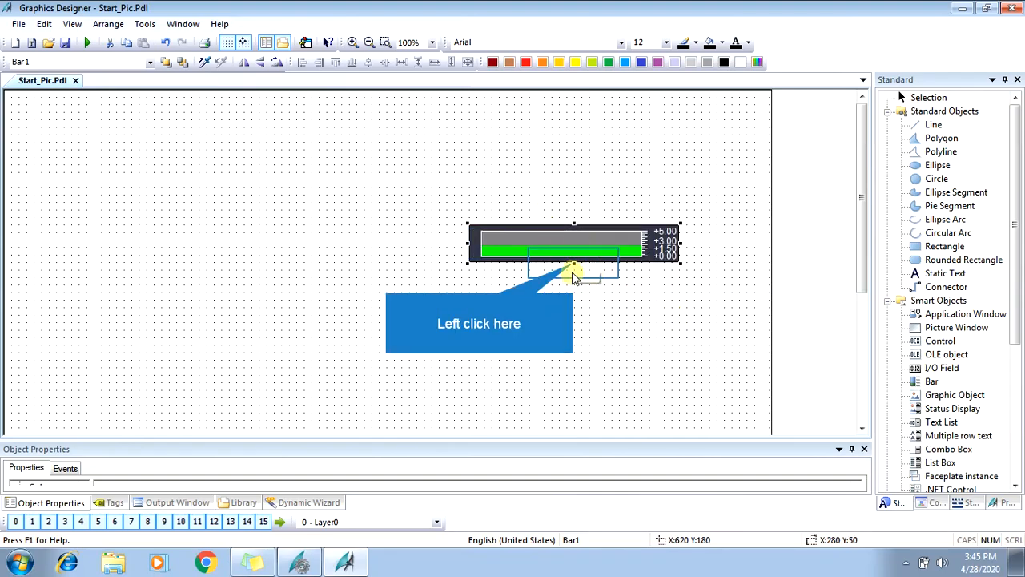
left_click_drag(574, 262, 604, 418)
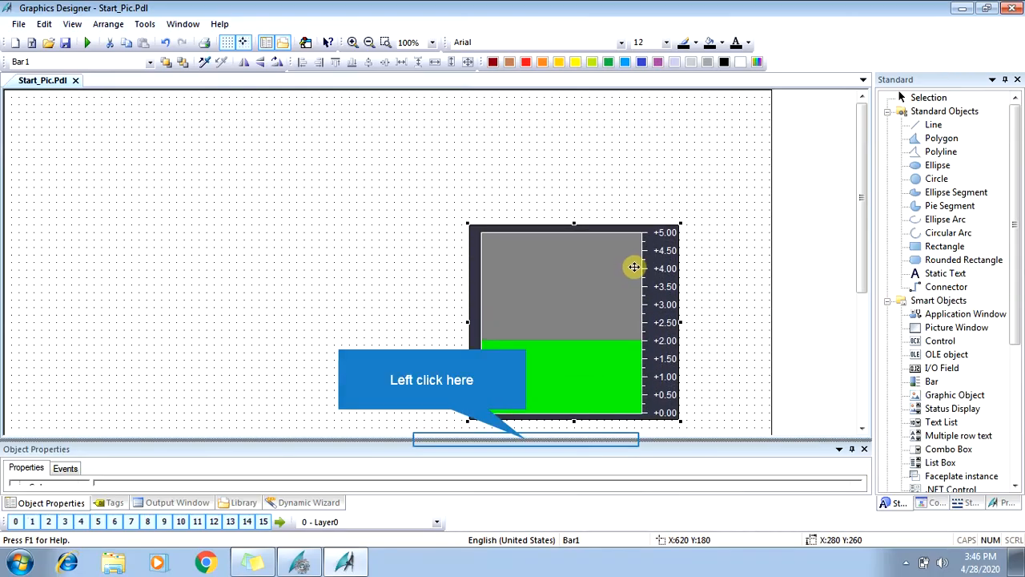
left_click(525, 439)
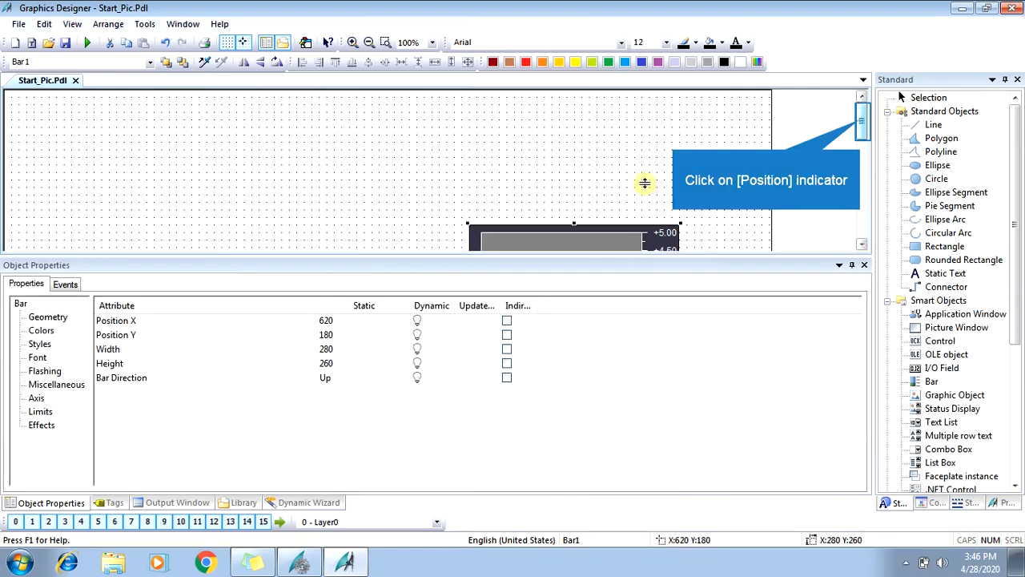
Step: Examine the bar's Styles, Font, Flashing and Miscellaneous attributes, including the maximum and minimum values and the process driver connection
left_click(860, 124)
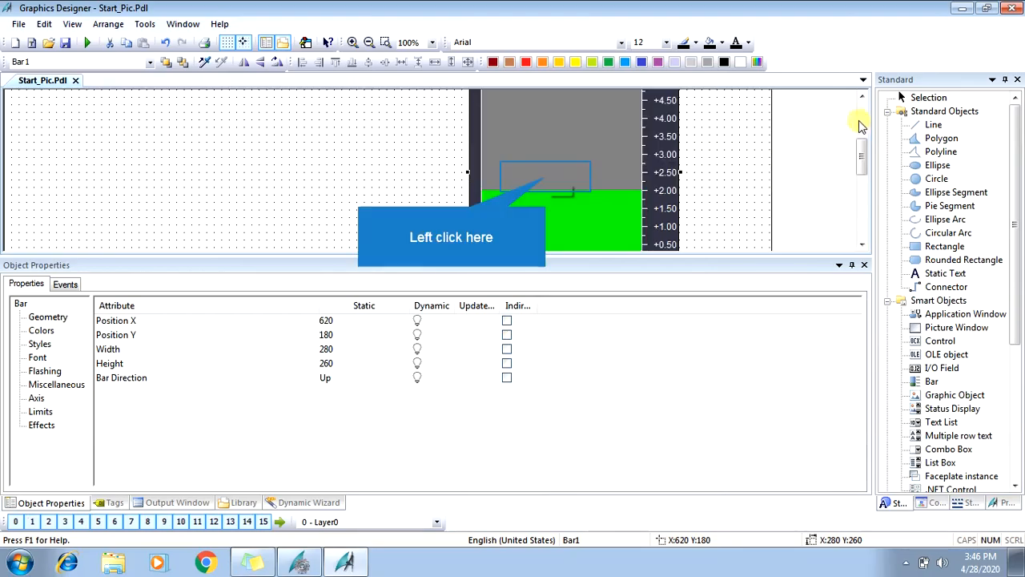
left_click(541, 173)
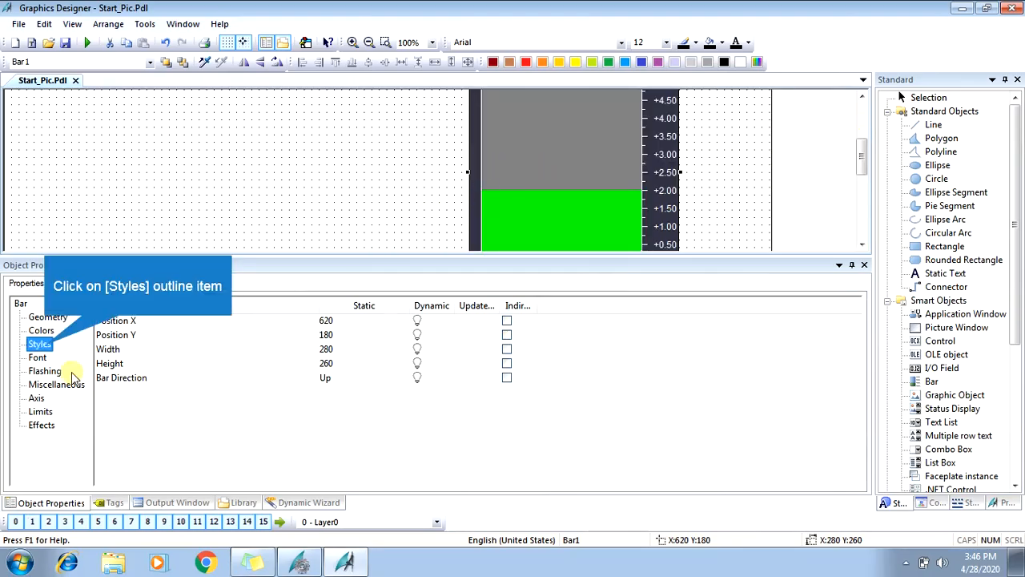
left_click(44, 346)
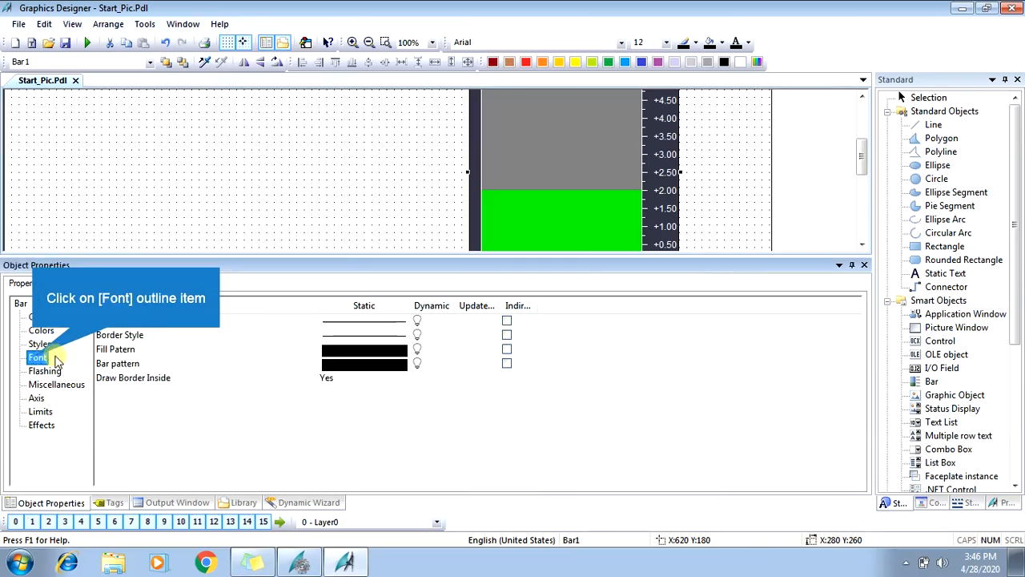
left_click(36, 360)
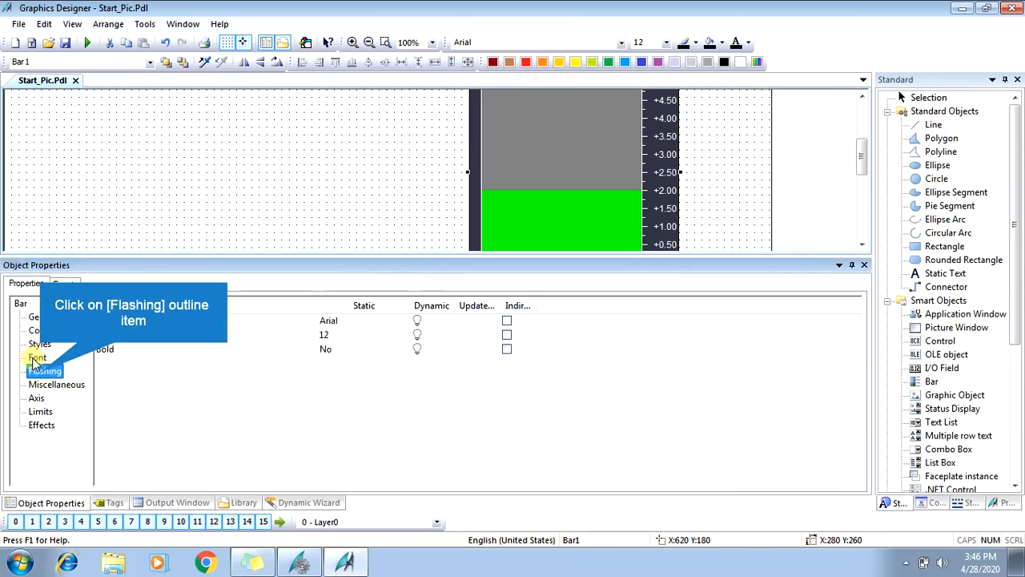
left_click(40, 372)
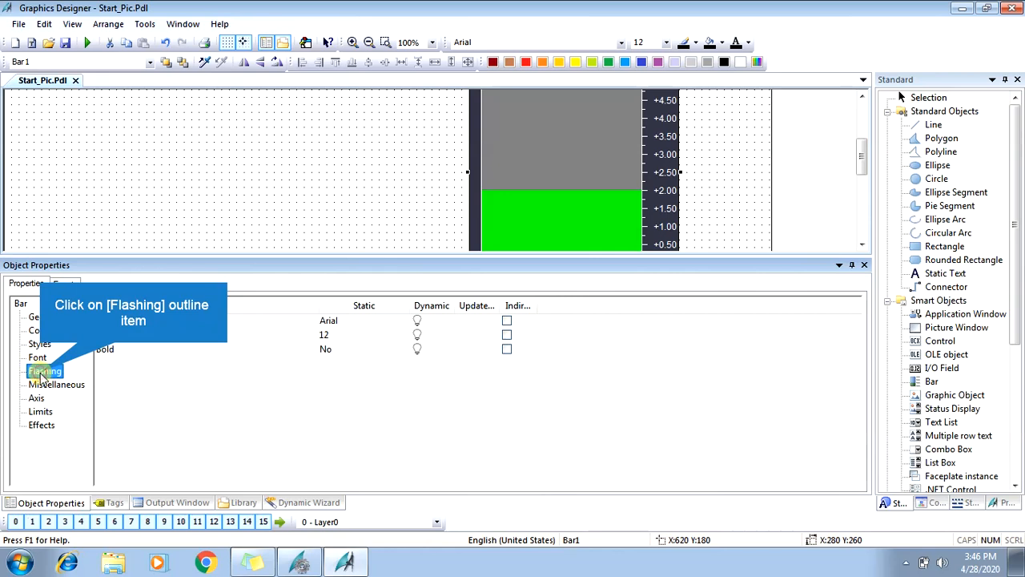
left_click(44, 383)
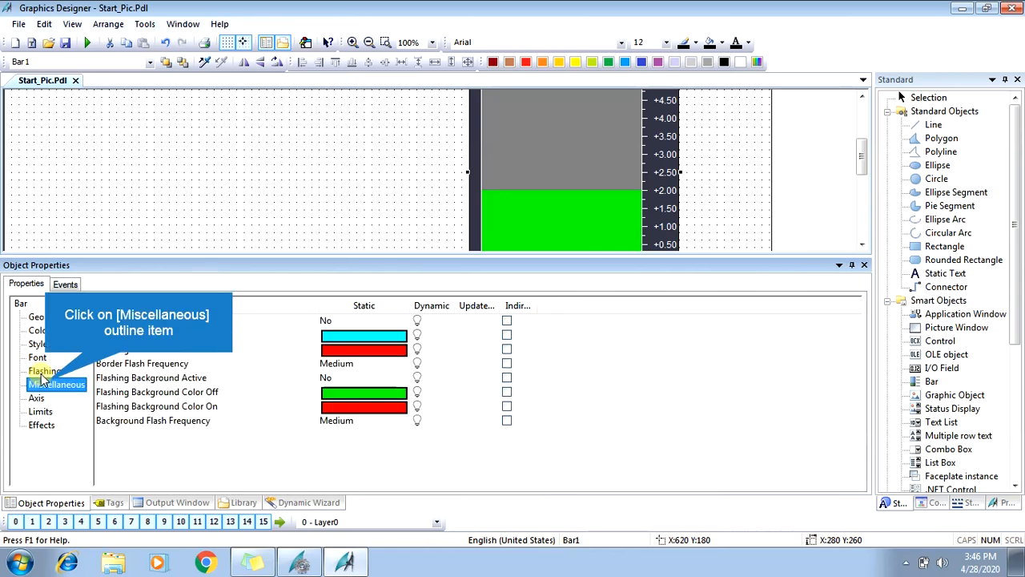
left_click(46, 385)
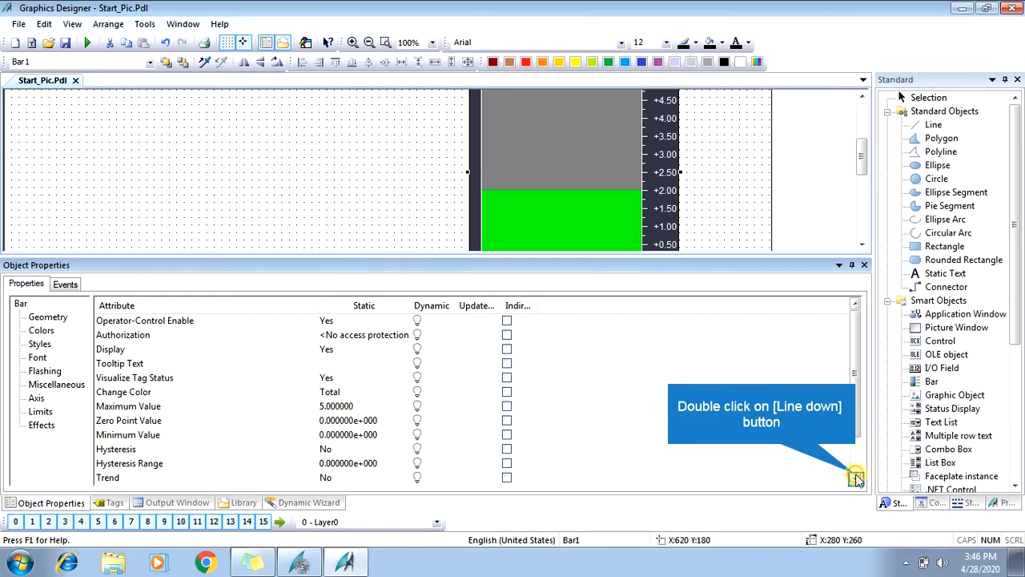
double_click(855, 478)
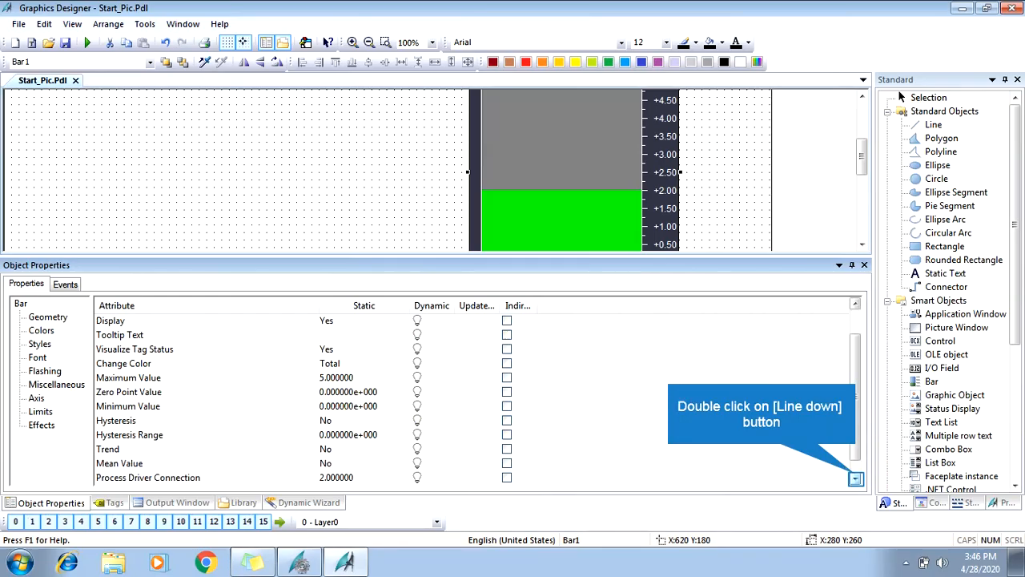
Step: Set the Scale attribute of the bar's axis to No
left_click(36, 398)
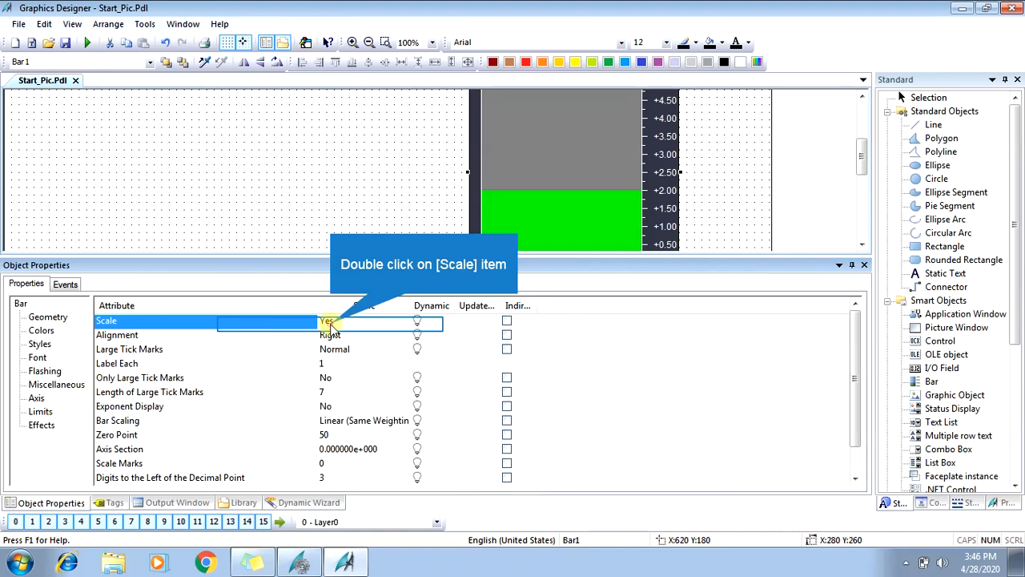
double_click(332, 322)
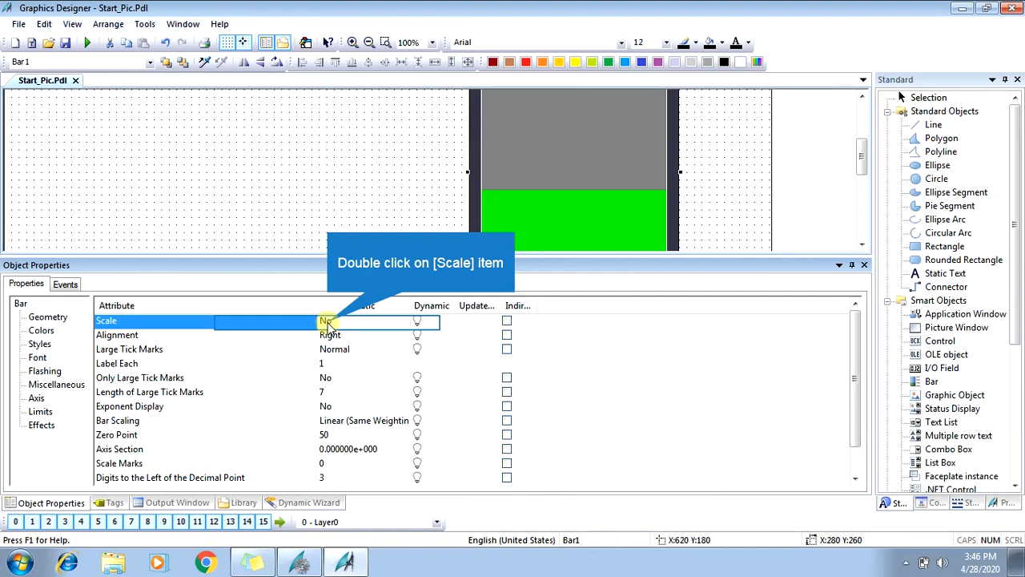
double_click(328, 324)
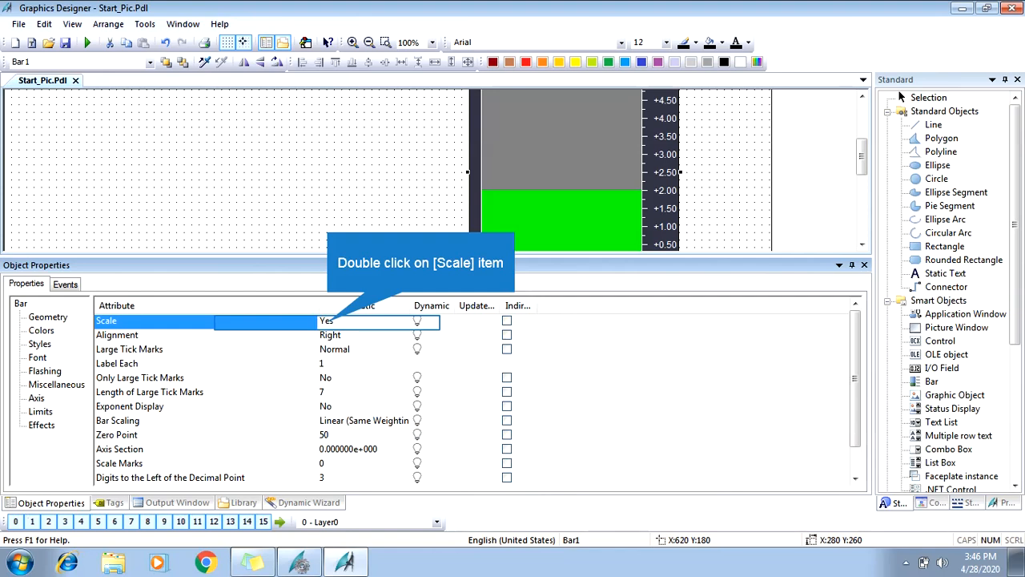
double_click(327, 322)
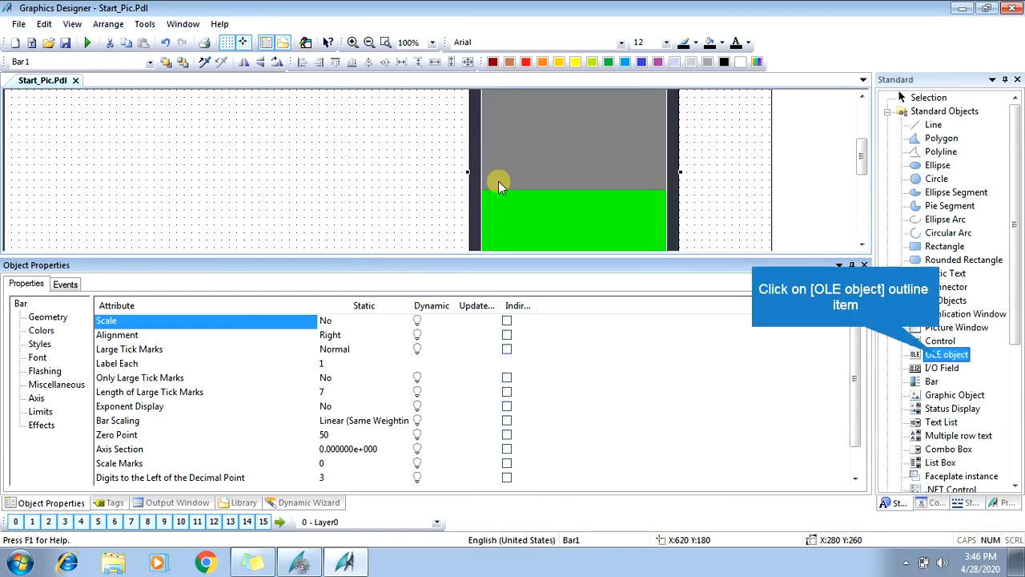
Step: Place an I/O field at about X 240, Y 290, roughly 130 wide and 30 high, beside the bar
left_click(942, 359)
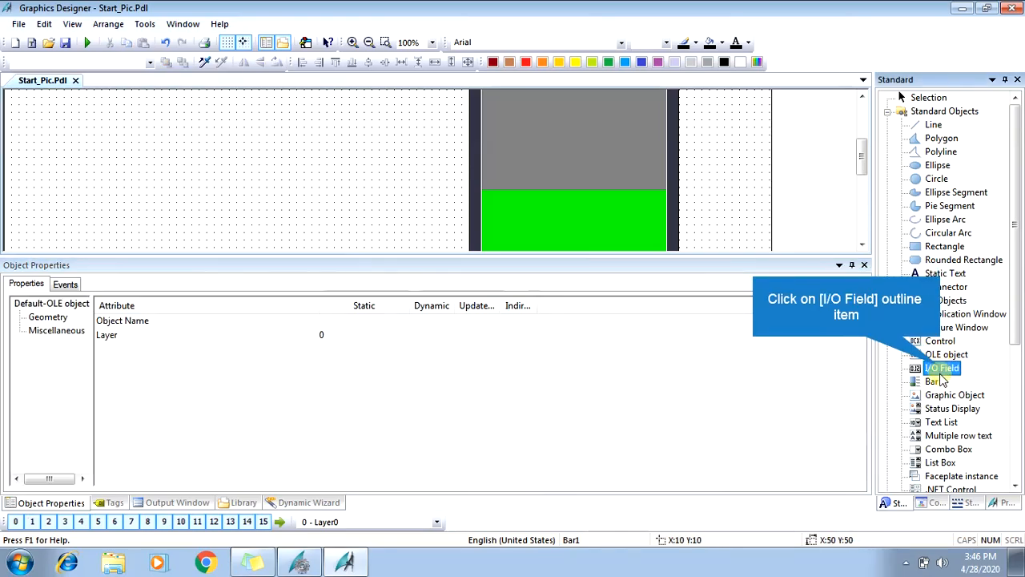
left_click(942, 370)
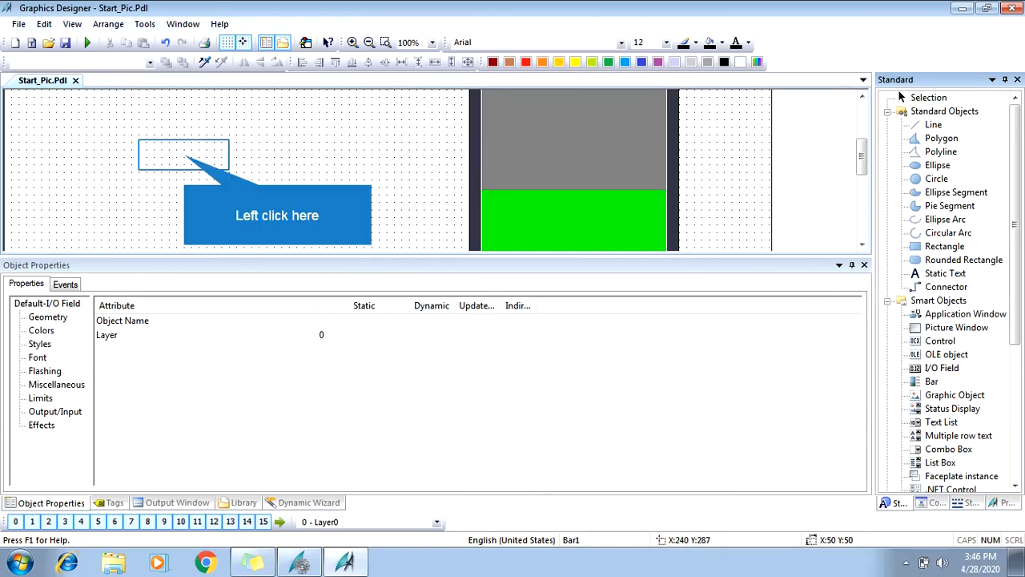
left_click_drag(183, 154, 282, 181)
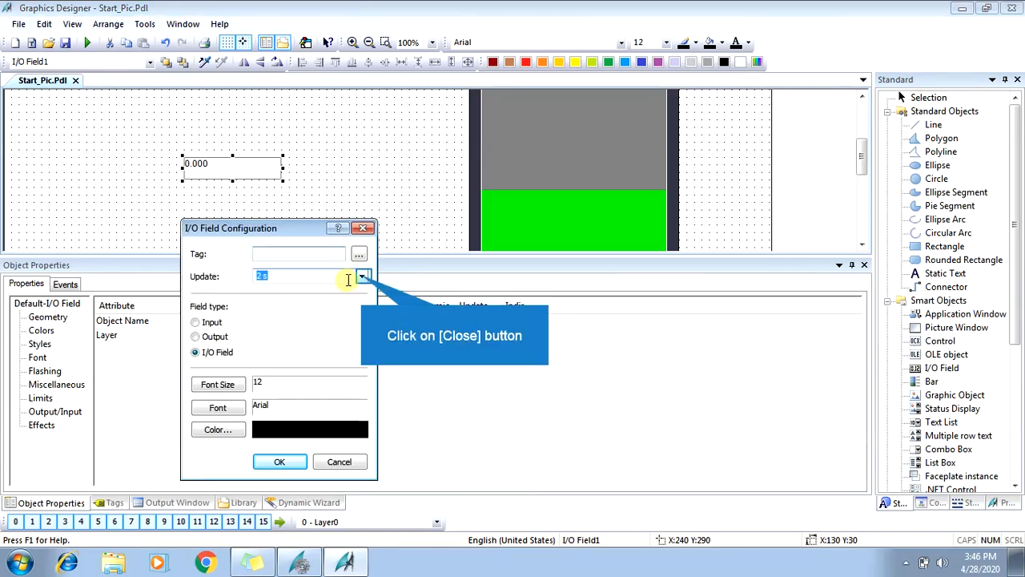
Step: Configure the I/O field to update upon change and link it to the internal tag Word_00 from Temp_Tags
left_click(362, 277)
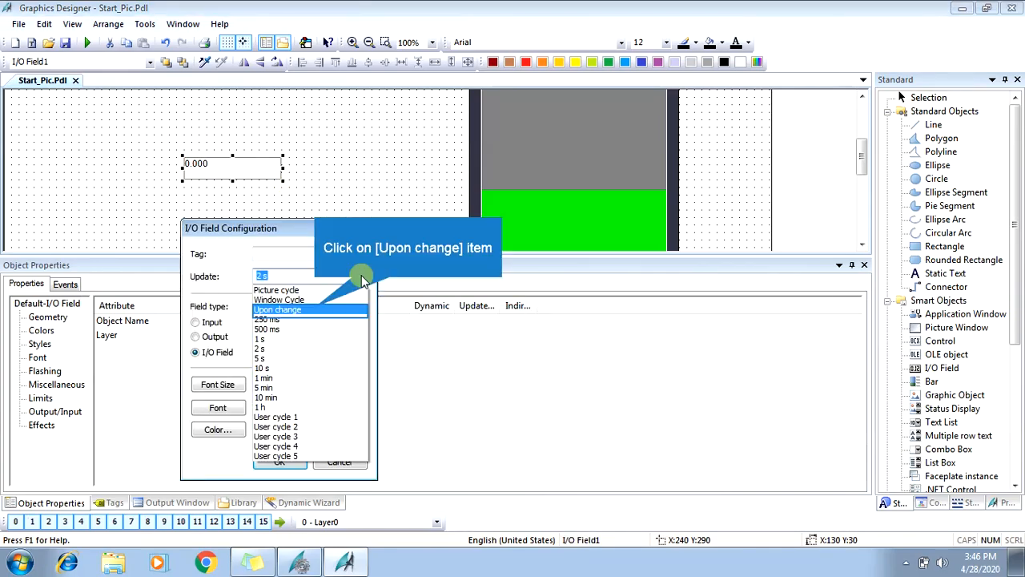
left_click(315, 310)
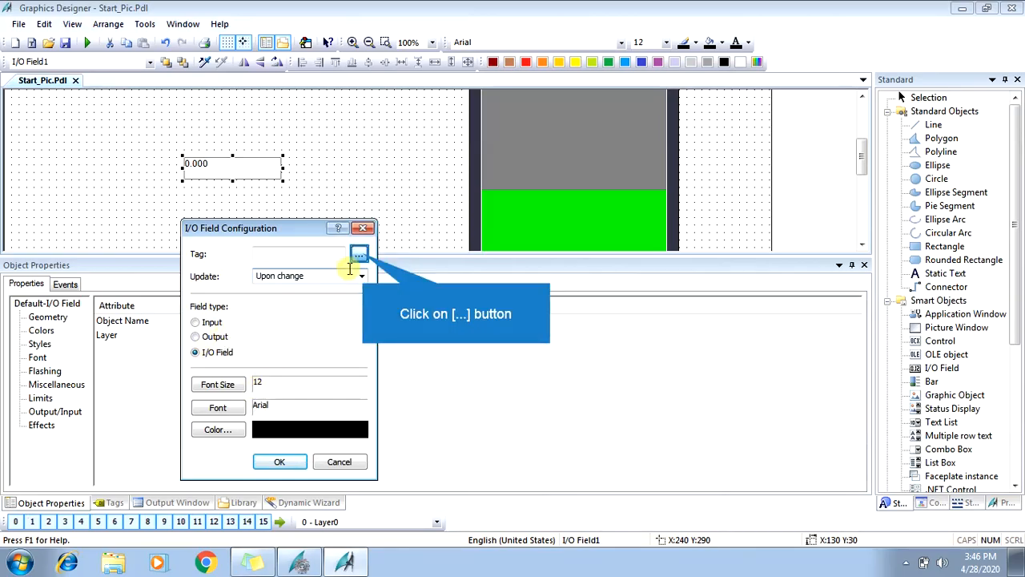
left_click(361, 254)
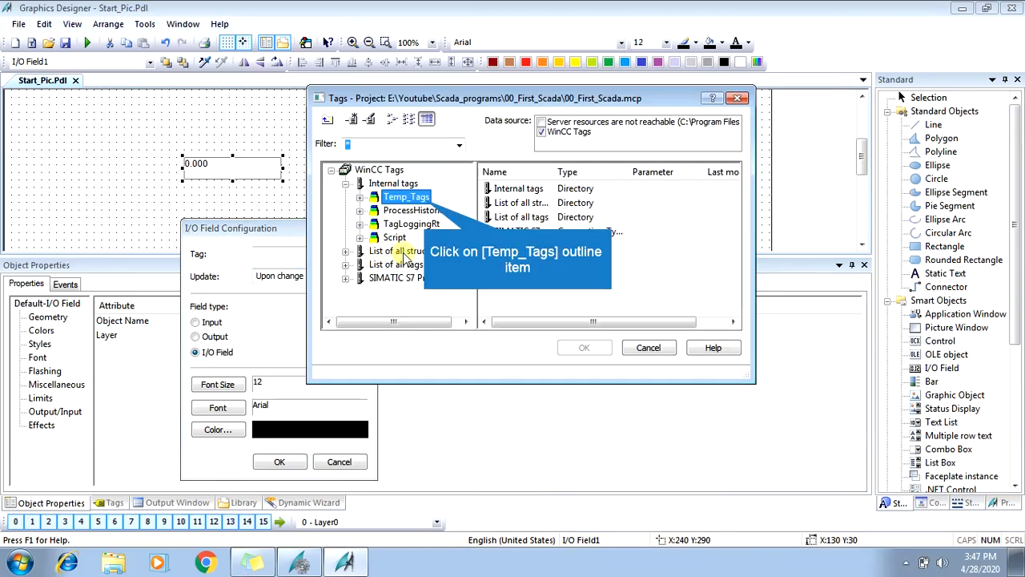
left_click(424, 201)
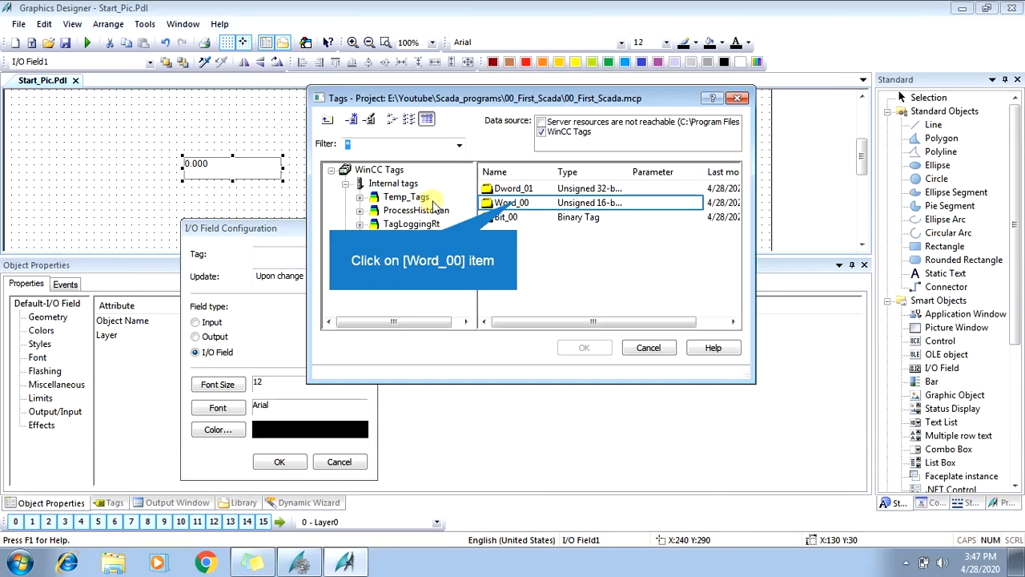
left_click(518, 204)
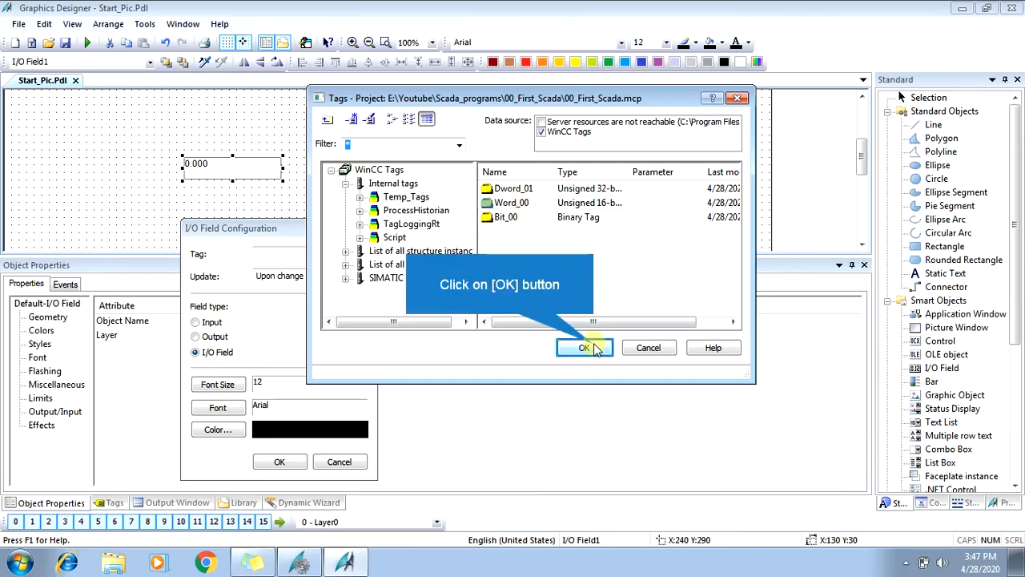
left_click(585, 347)
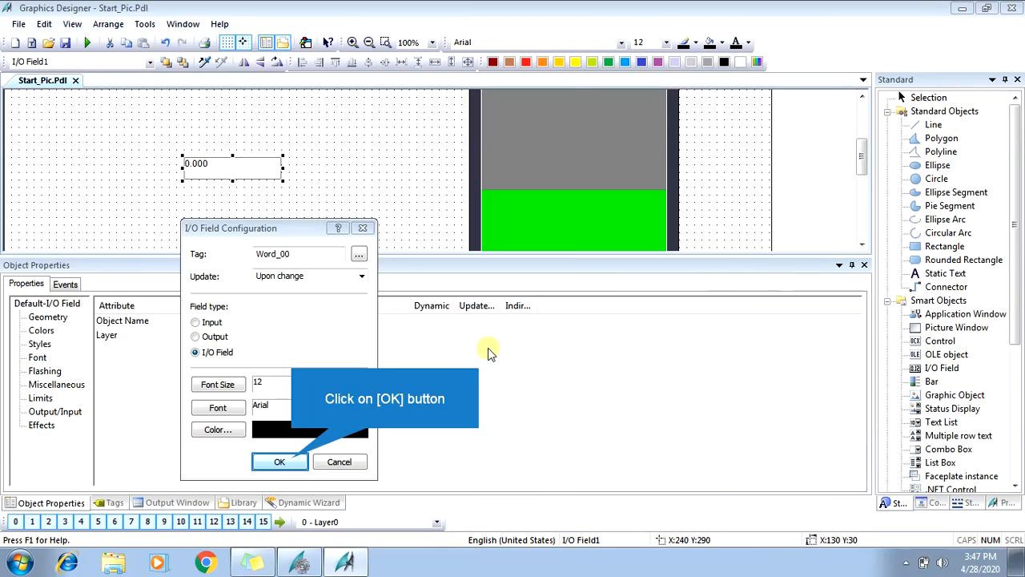
left_click(292, 463)
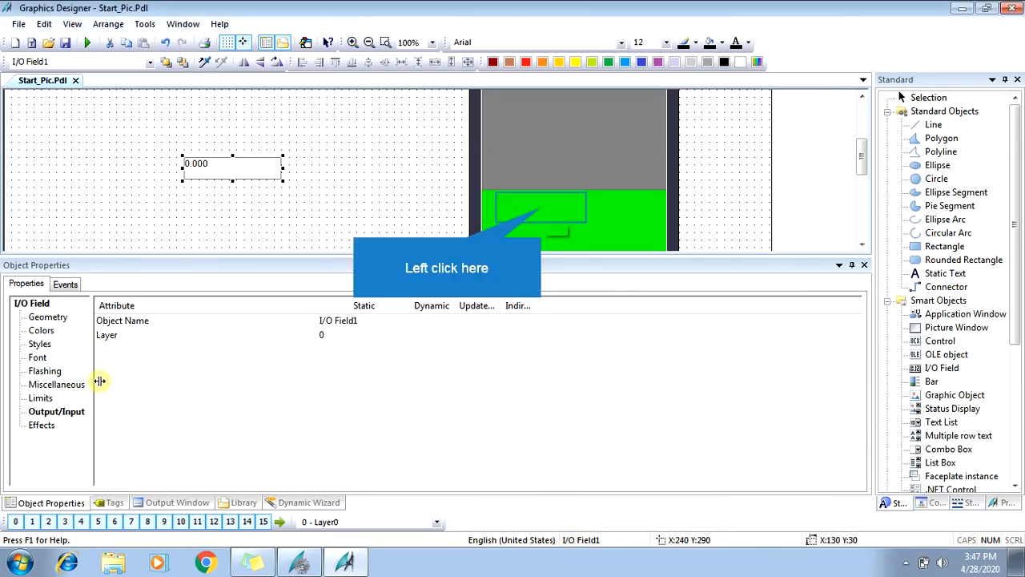
Step: Examine the bar's Limits attributes, including the monitoring, limit value, bar color and type settings of each limit
left_click(541, 207)
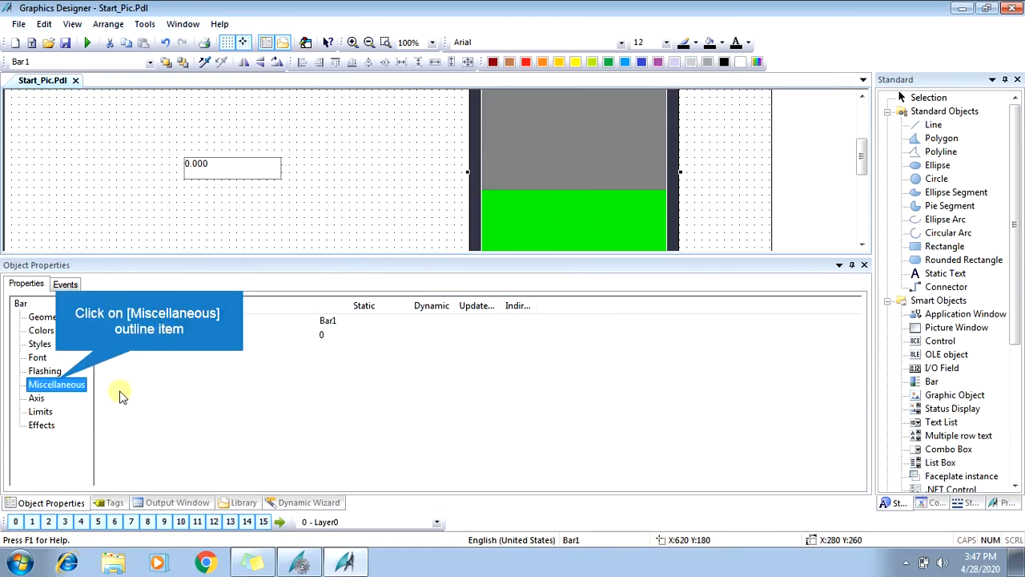
left_click(55, 386)
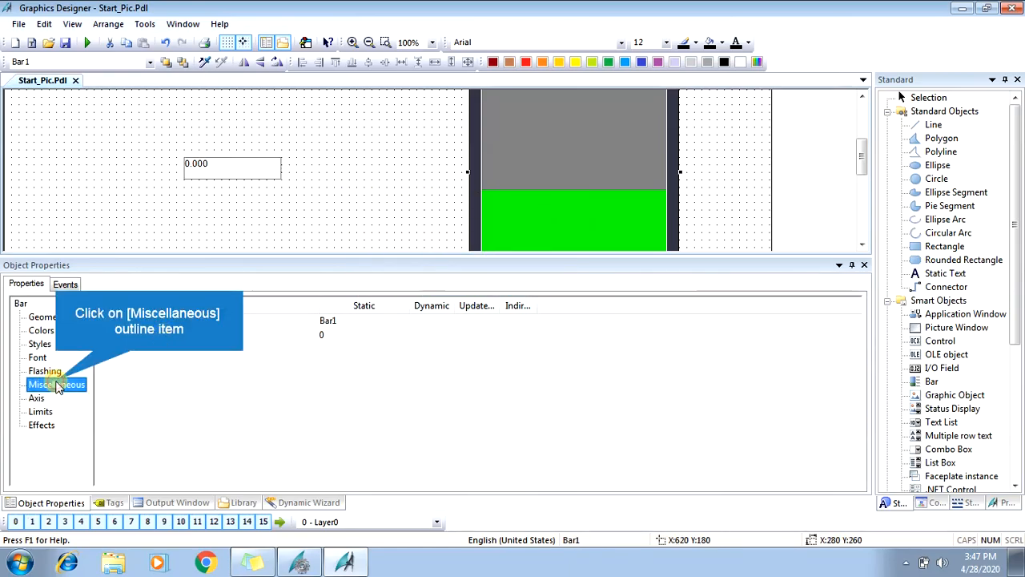
left_click(47, 412)
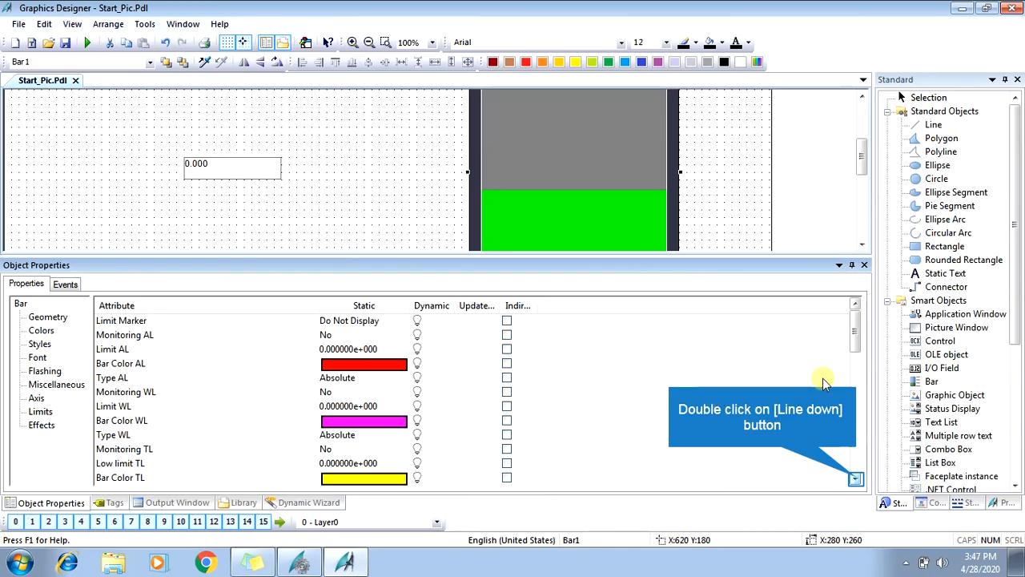
double_click(855, 478)
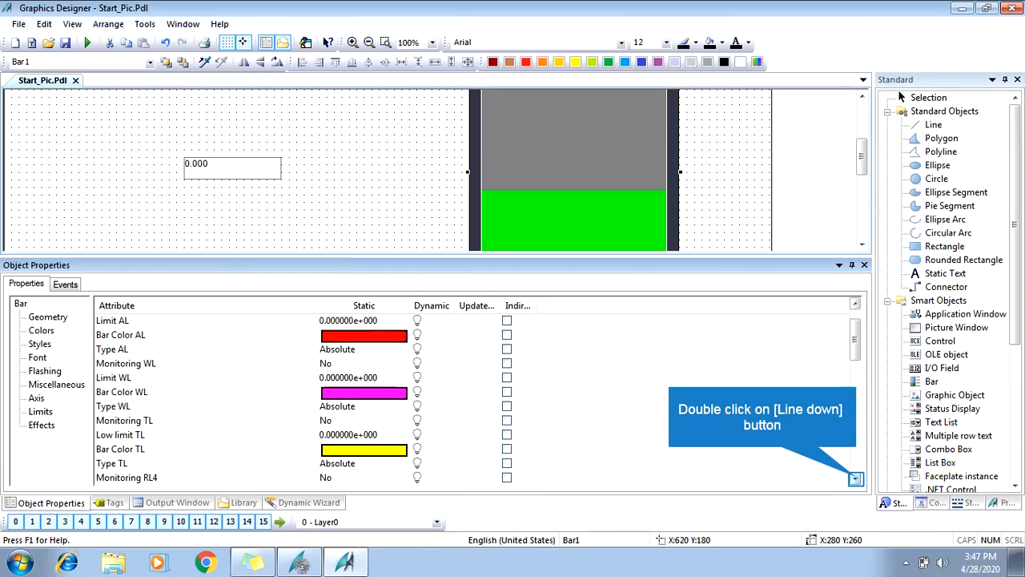
double_click(855, 478)
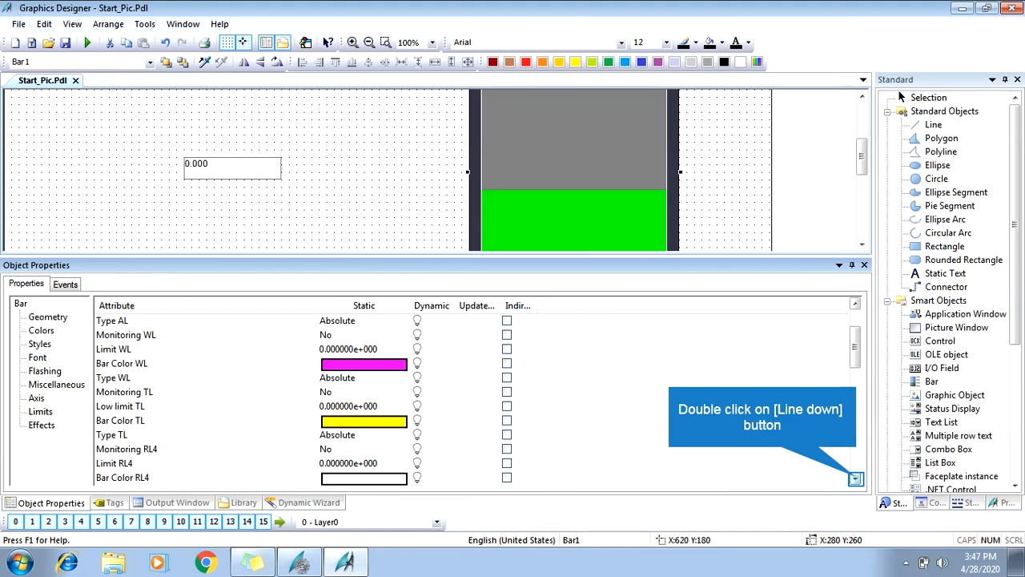
double_click(855, 478)
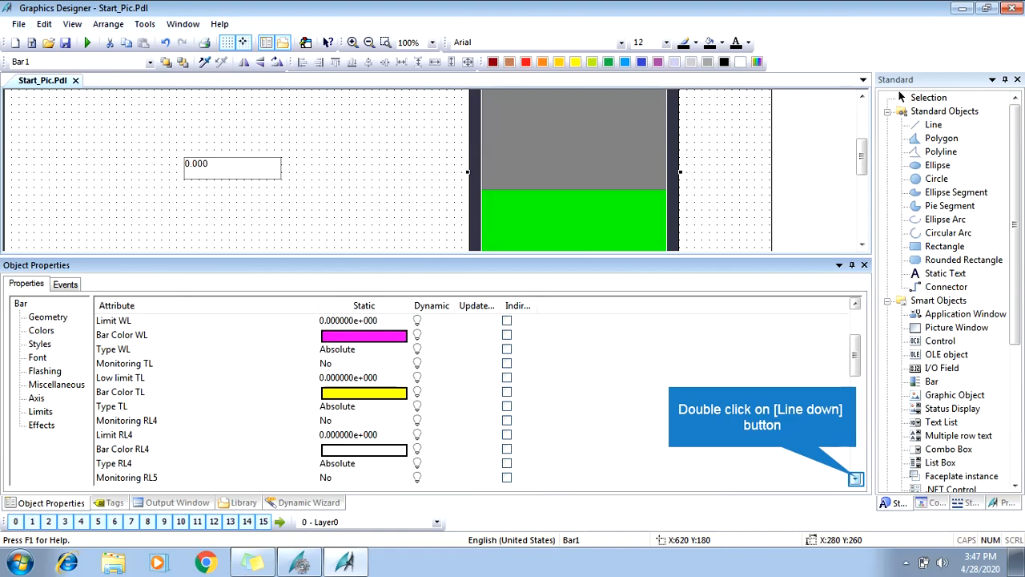
double_click(855, 478)
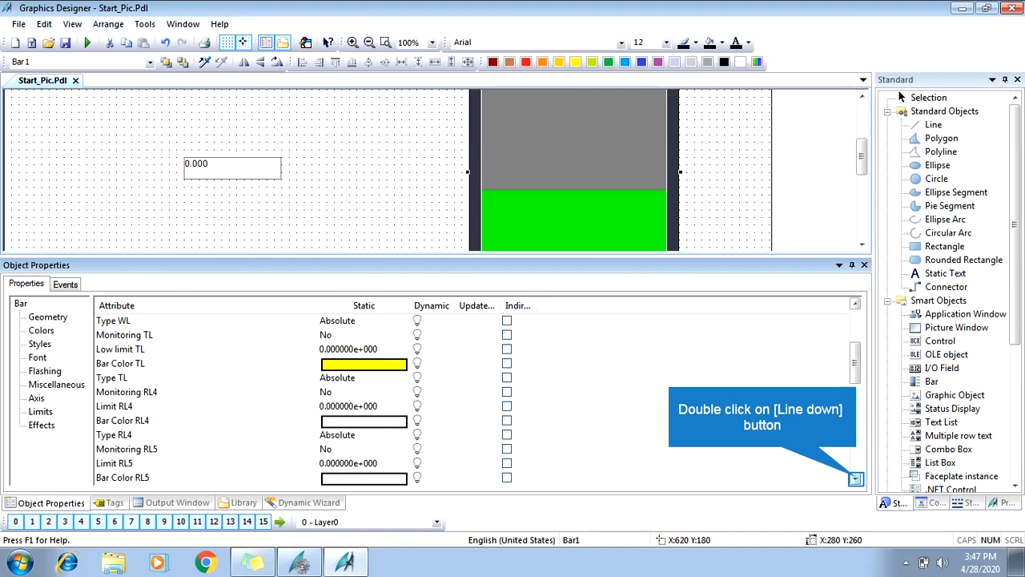
double_click(855, 478)
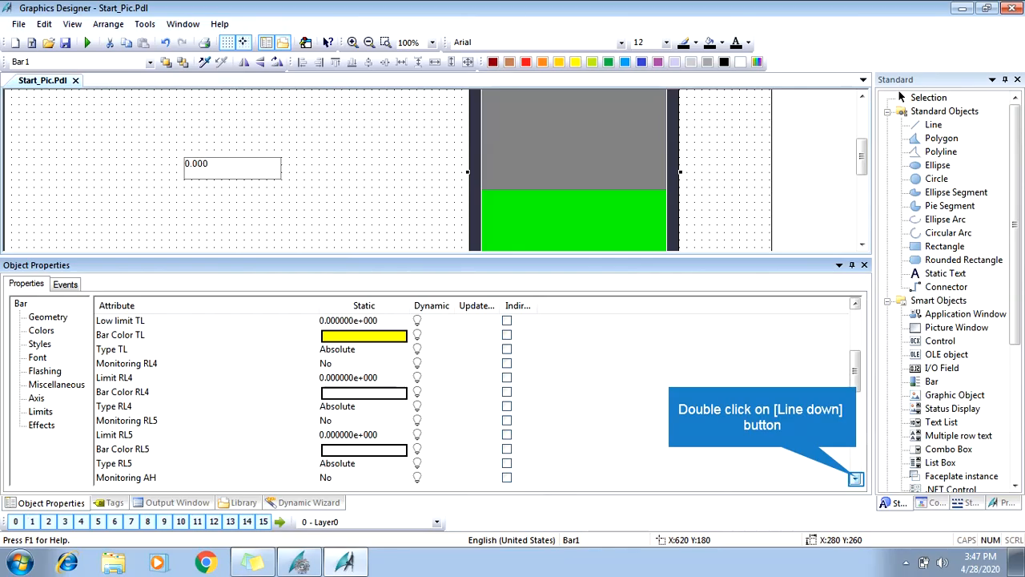
double_click(855, 478)
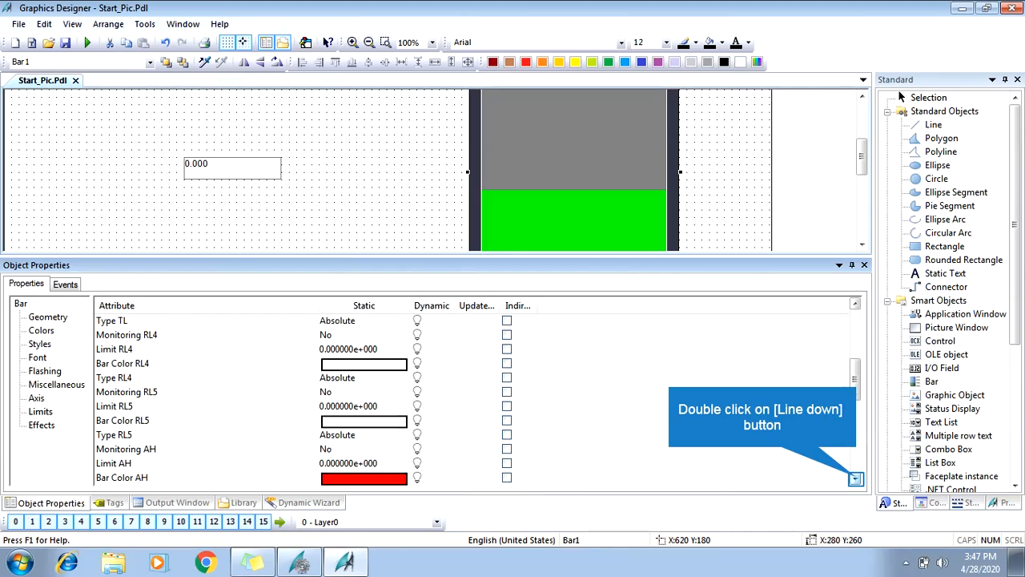
double_click(855, 478)
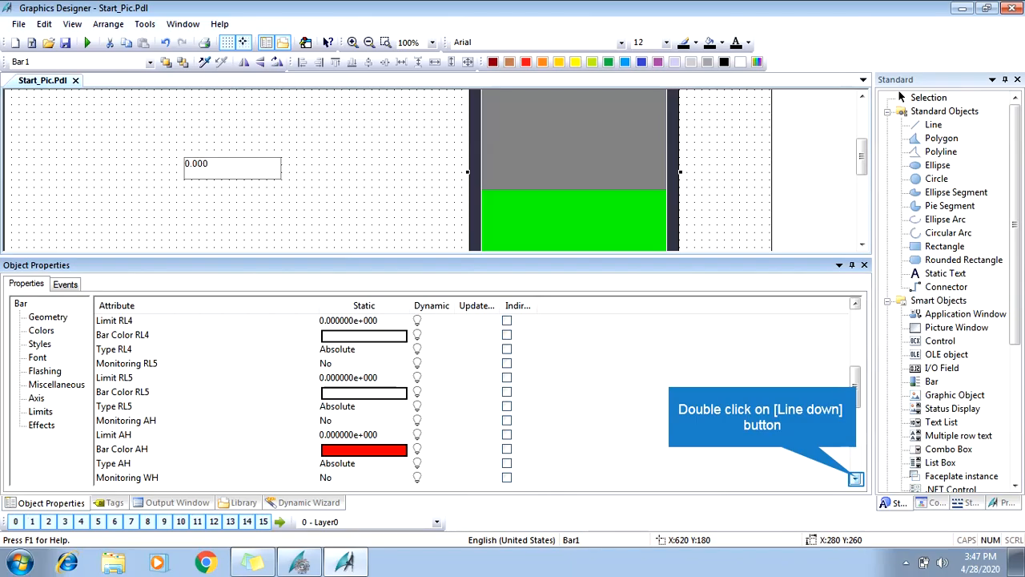
double_click(855, 478)
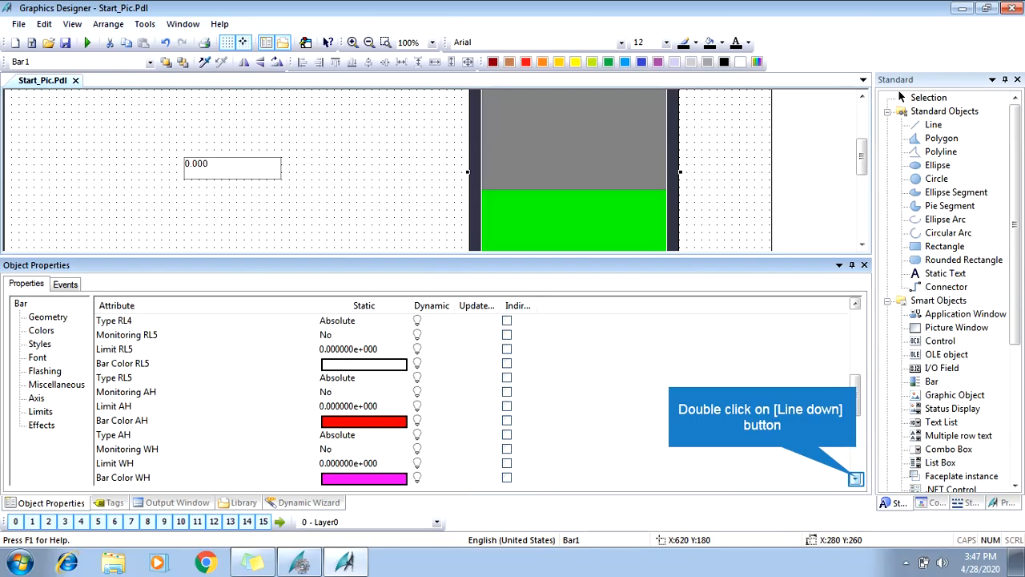
double_click(855, 478)
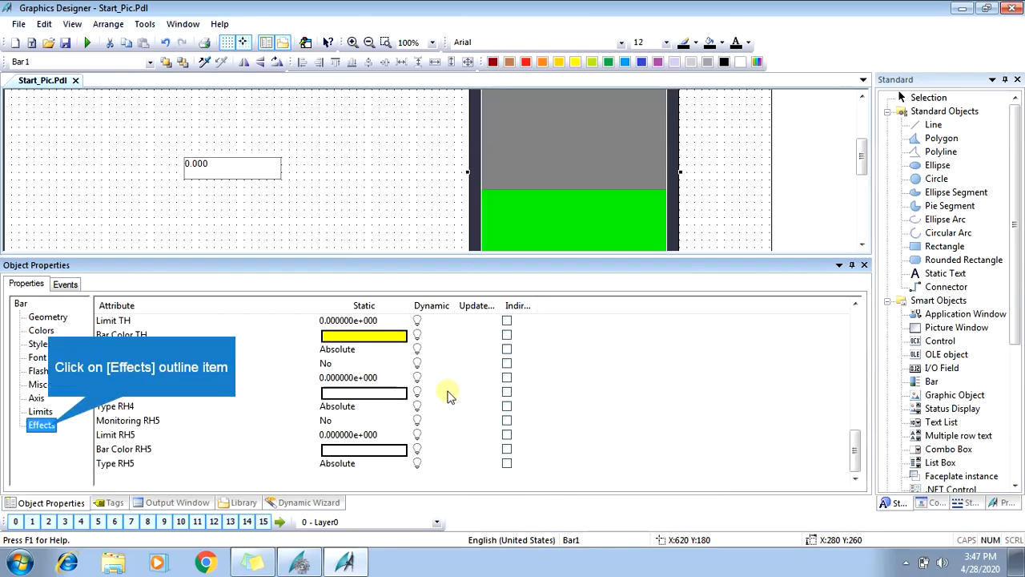
Step: Set both the Global Color Scheme and Global Shadow effects of the bar to No
left_click(49, 427)
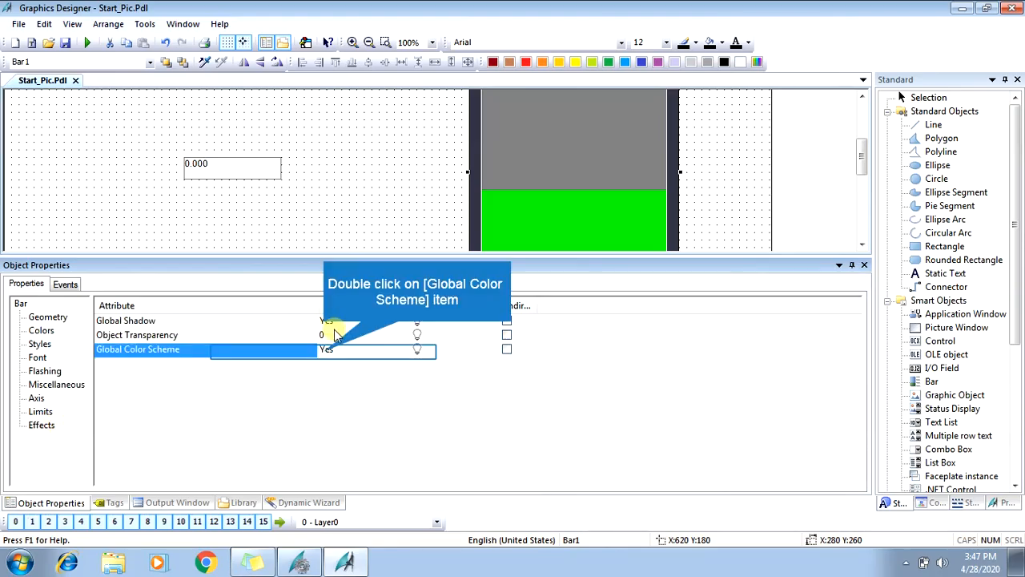
double_click(323, 349)
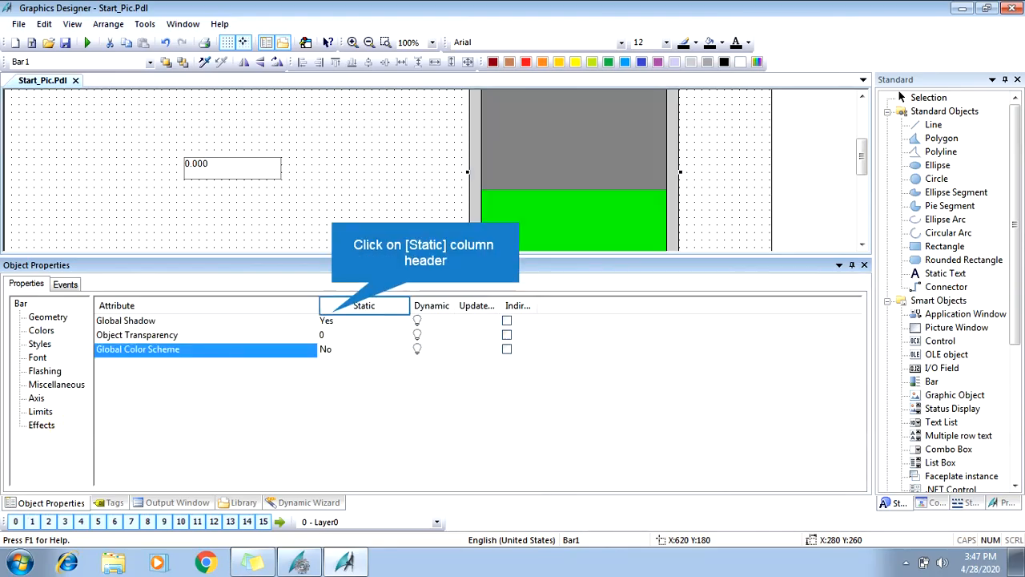
left_click(332, 318)
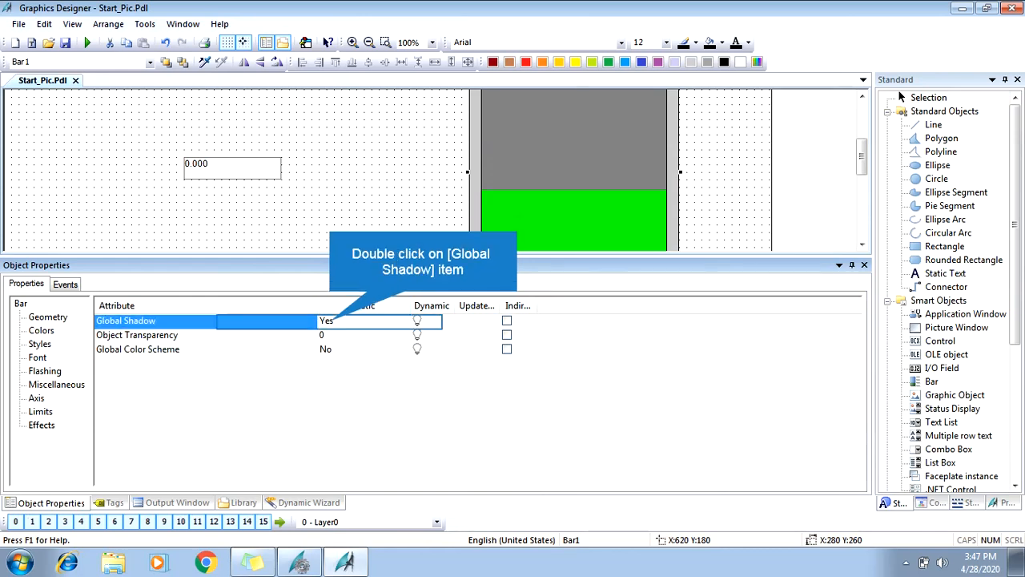
double_click(327, 320)
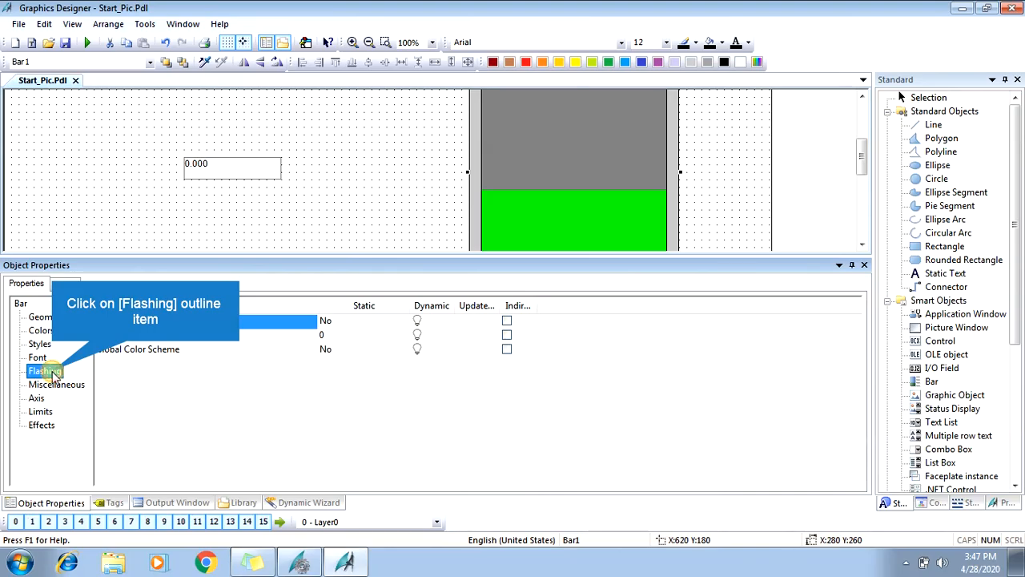
Step: Review the bar's Flashing attributes and its Axis attributes through to the decimal places
left_click(45, 390)
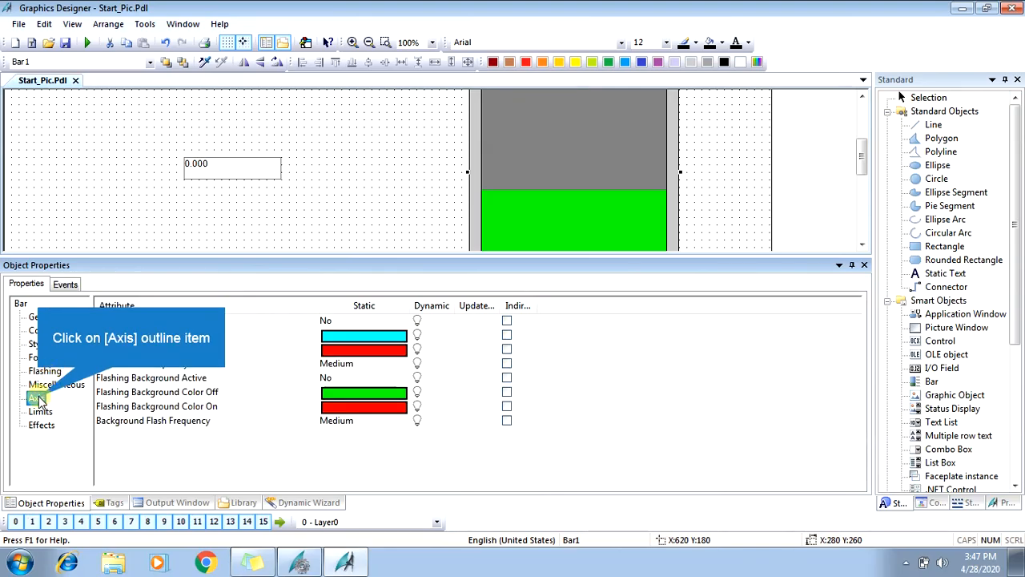
left_click(37, 398)
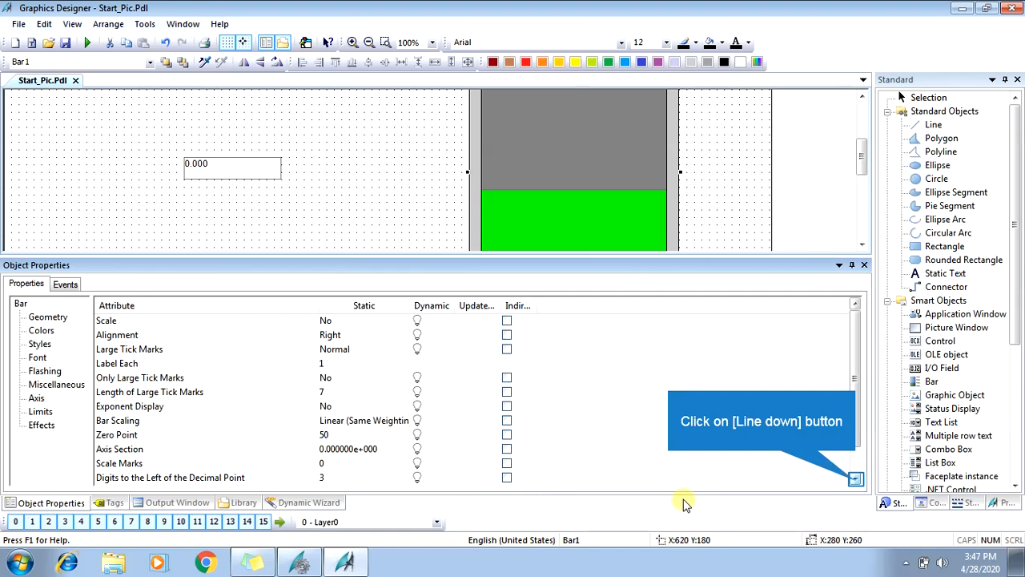
left_click(856, 481)
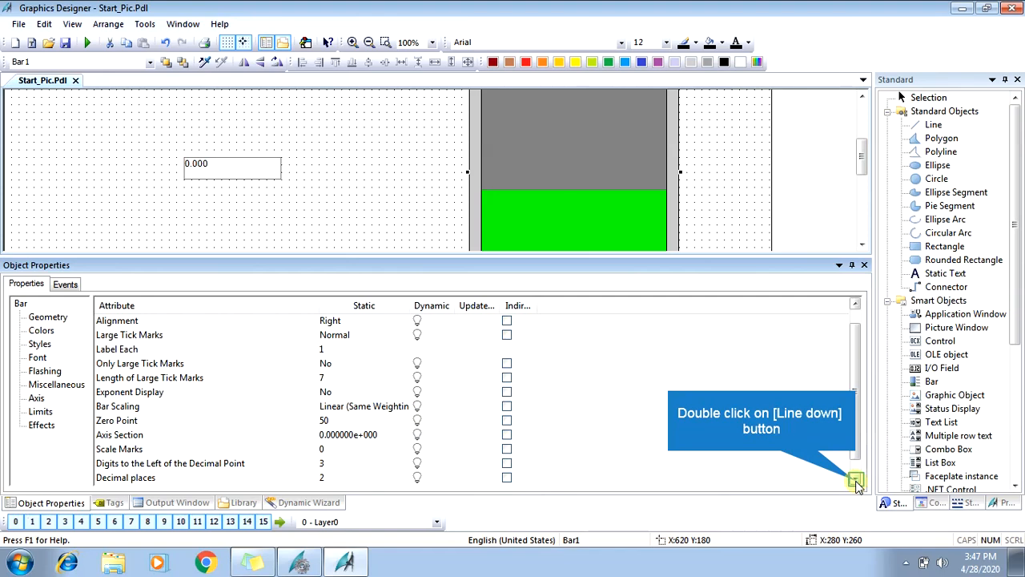
double_click(855, 480)
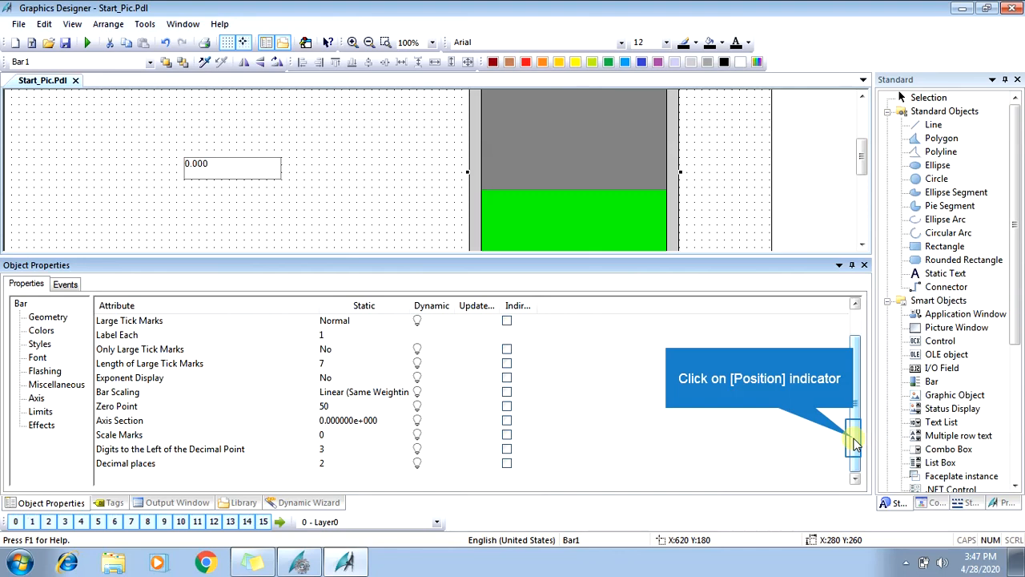
left_click(853, 444)
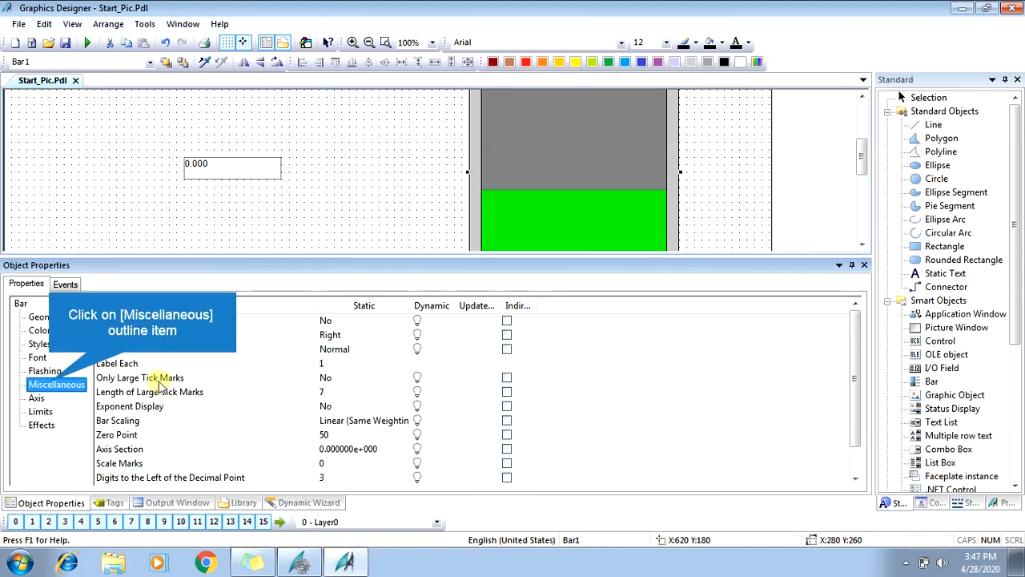
Step: Link the bar's Process Driver Connection attribute to the internal tag Word_00
left_click(50, 386)
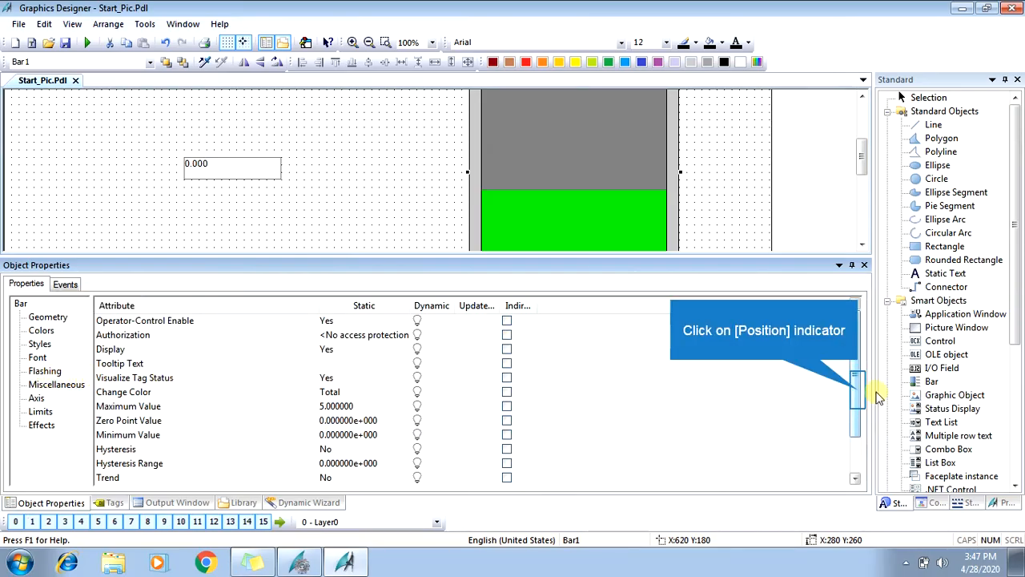
left_click(857, 391)
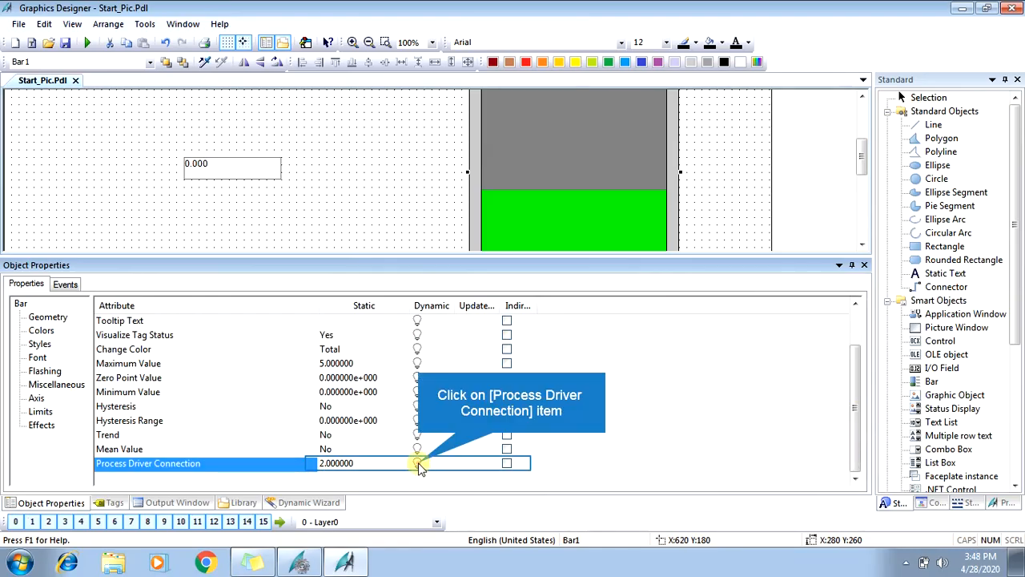
left_click(419, 463)
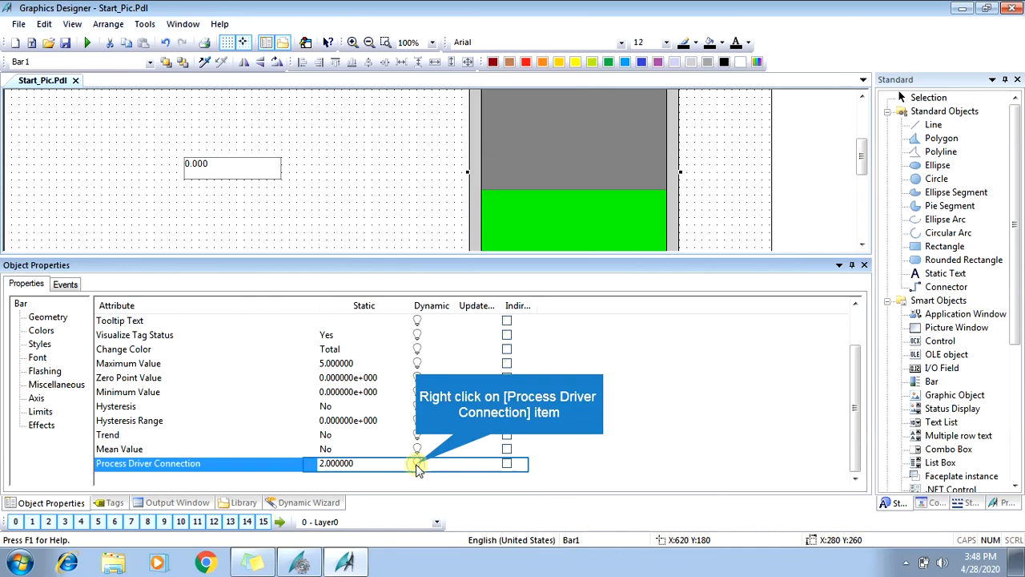
right_click(417, 468)
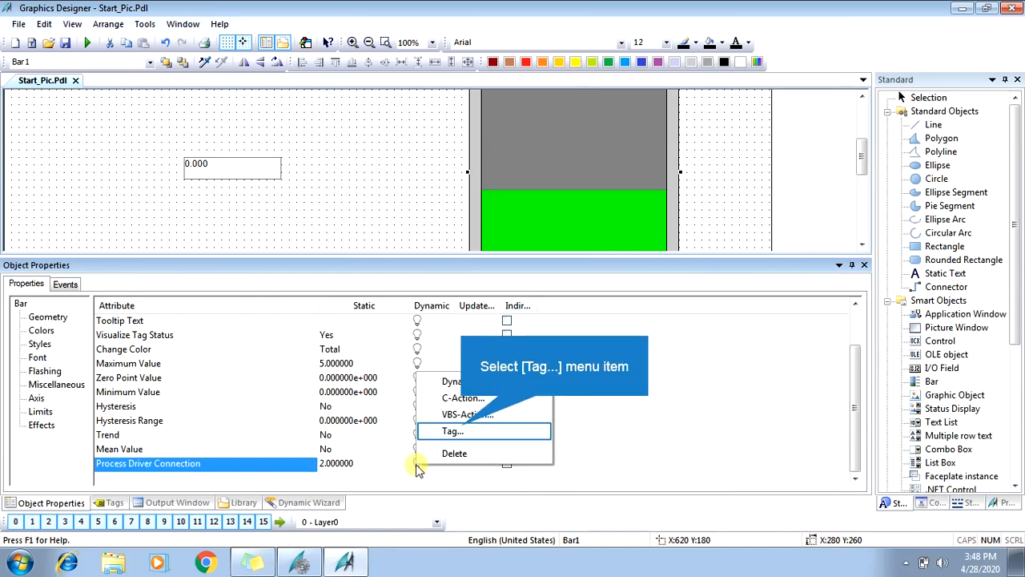
left_click(463, 432)
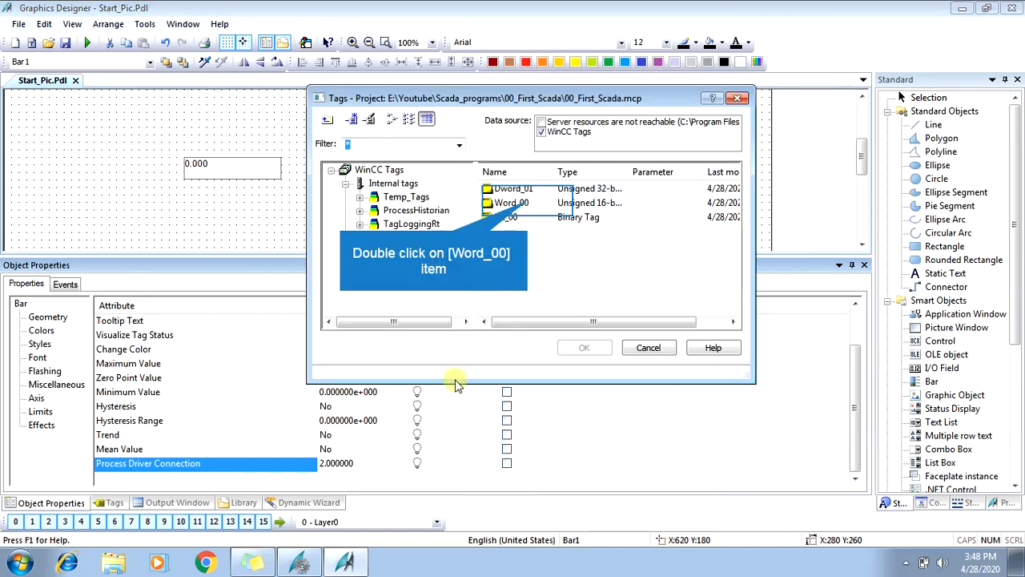
double_click(525, 203)
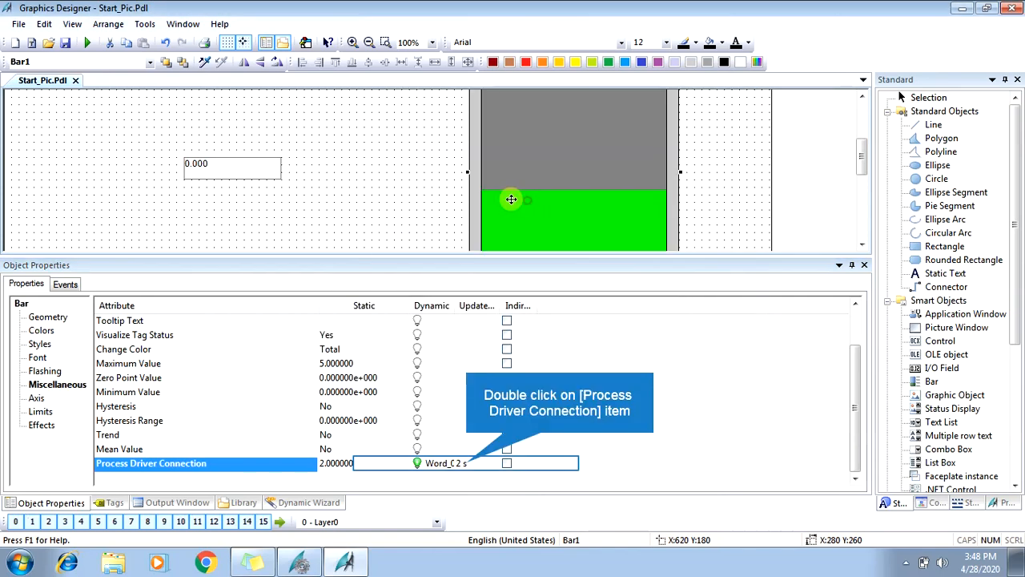
Step: Set the update cycle of the bar's Process Driver Connection to Upon change and save the picture
double_click(468, 463)
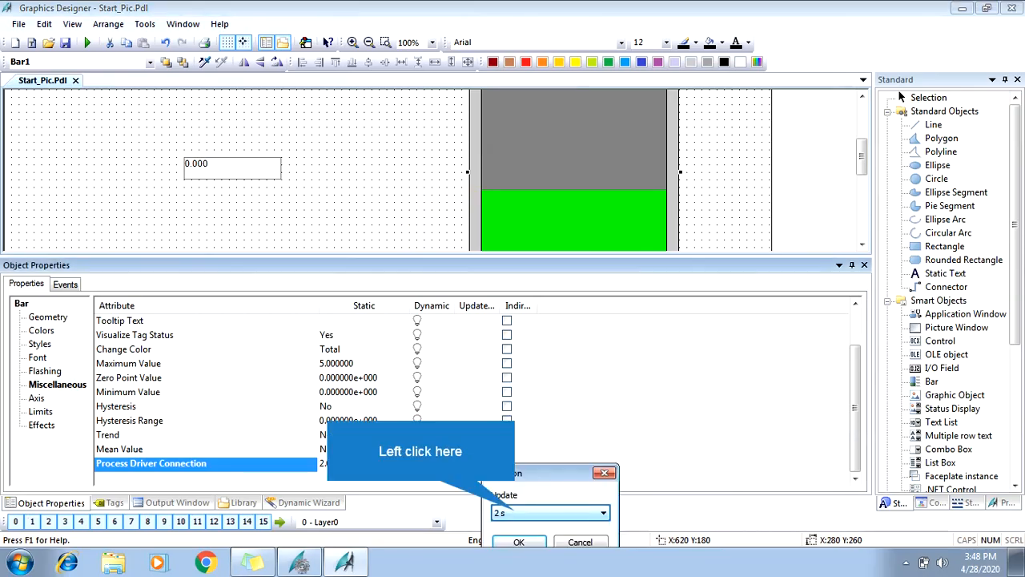
left_click(516, 513)
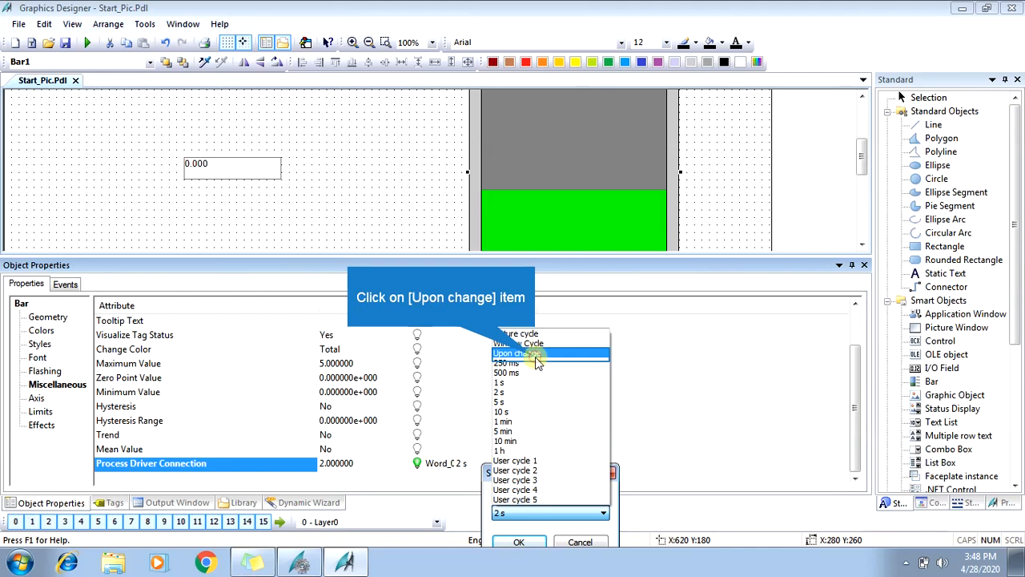
left_click(516, 353)
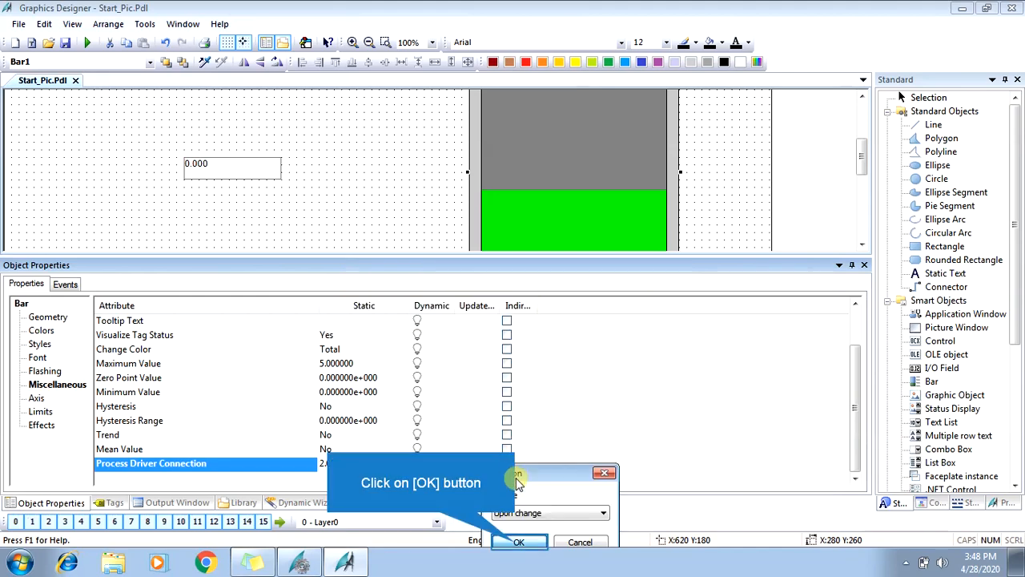
left_click(516, 543)
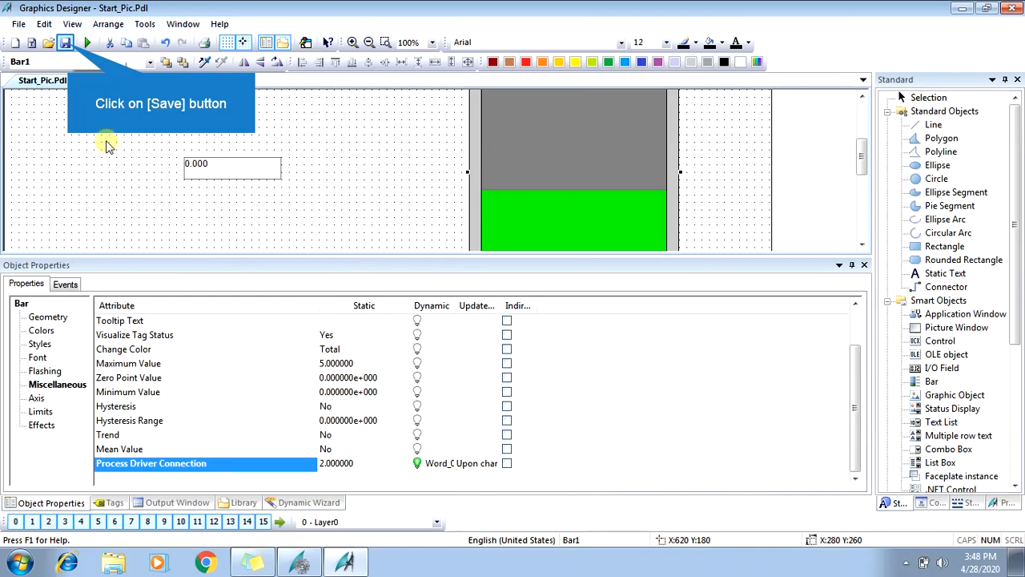
left_click(67, 43)
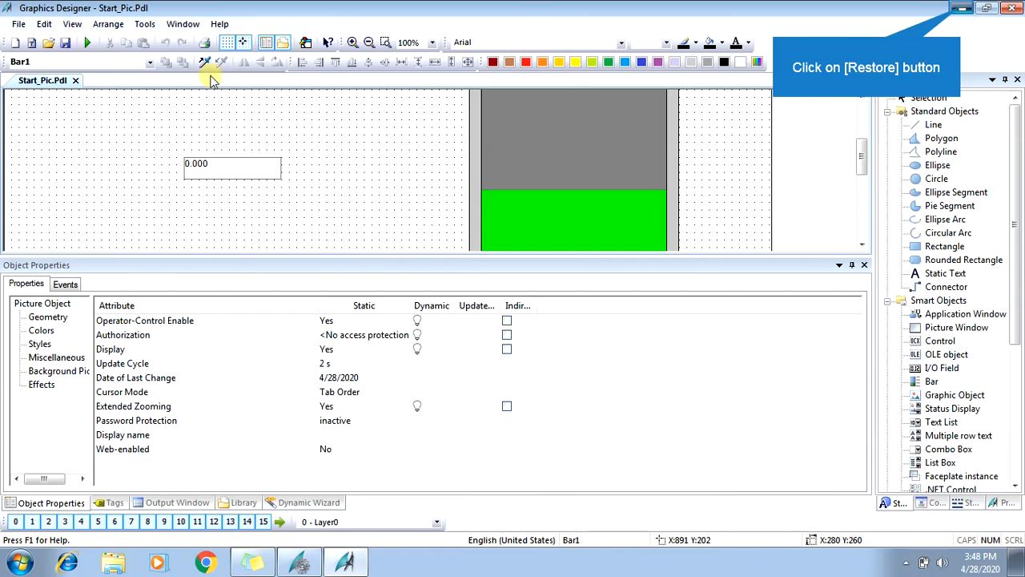
Step: Switch to WinCC Explorer and enable Global Script Runtime in the startup order of the project computer's properties
left_click(962, 9)
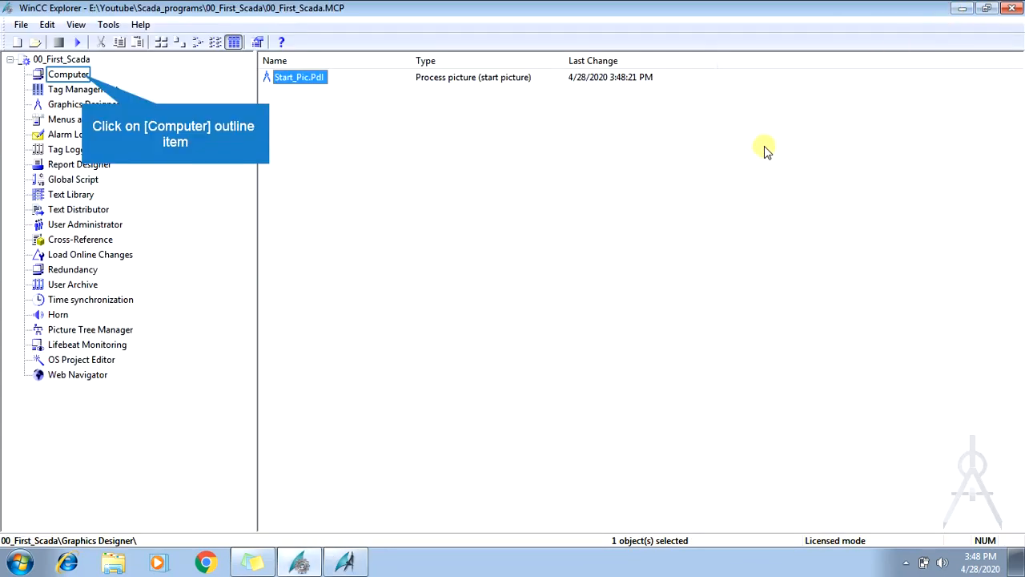
left_click(69, 75)
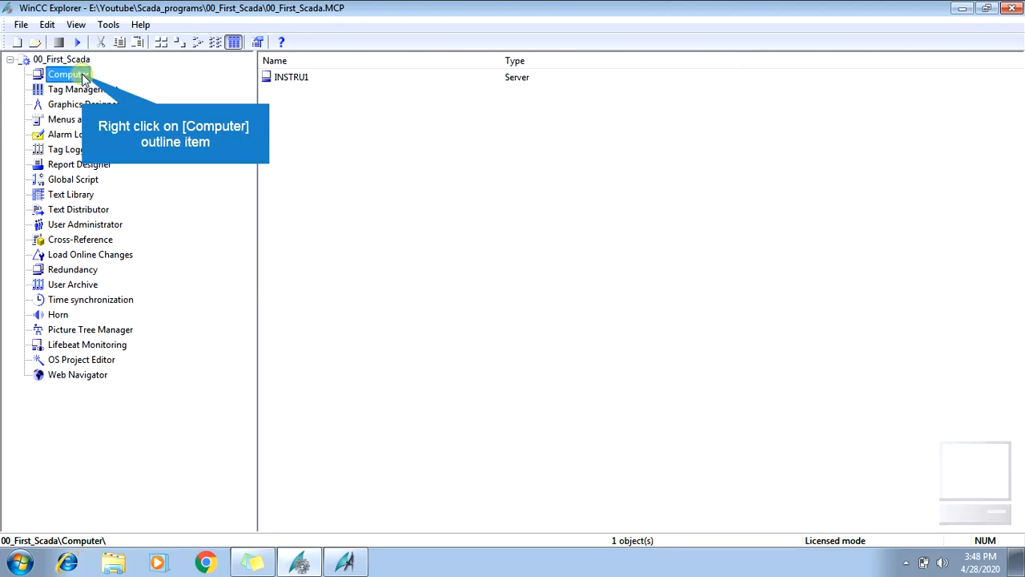
right_click(83, 80)
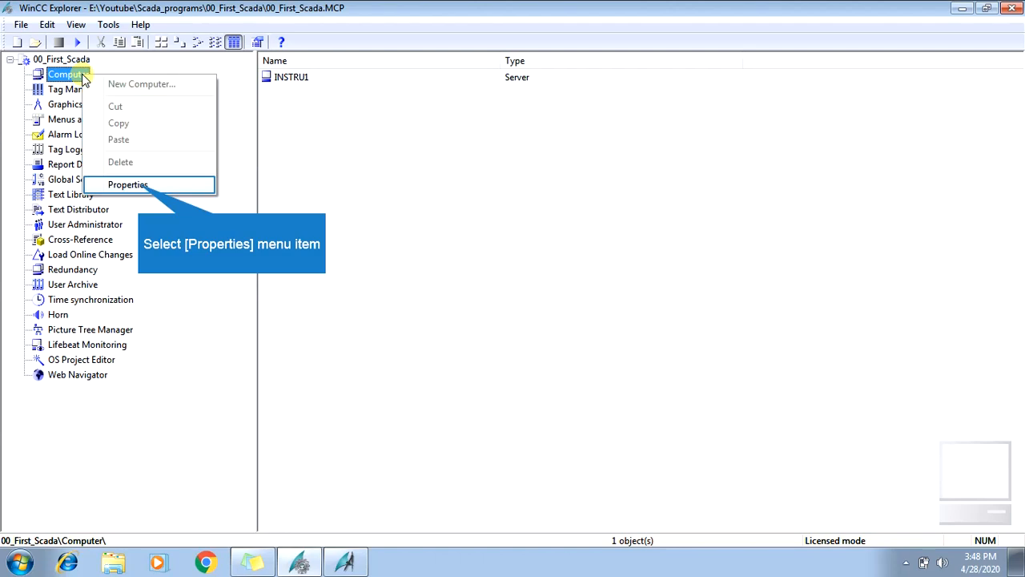
left_click(136, 184)
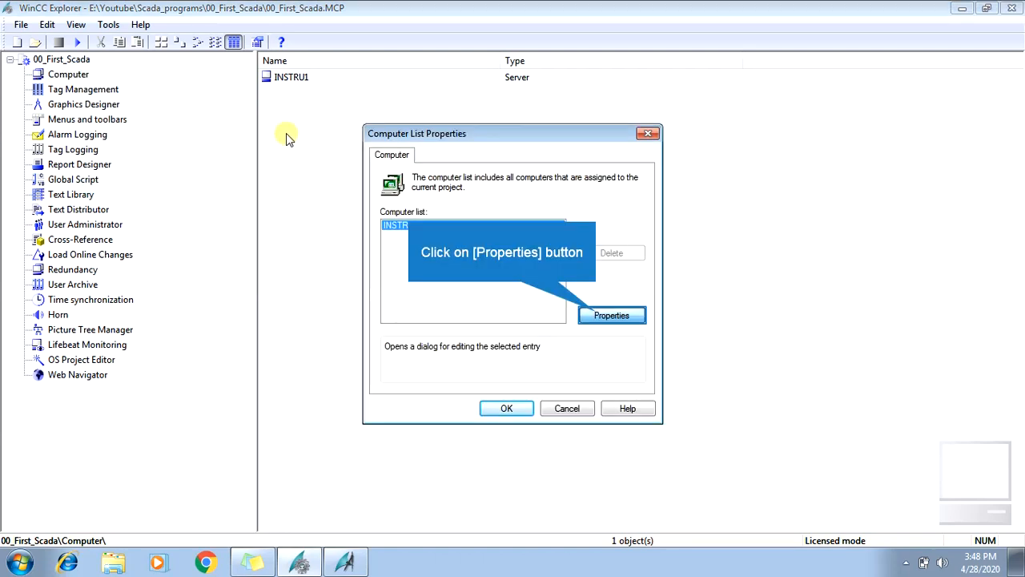
left_click(599, 317)
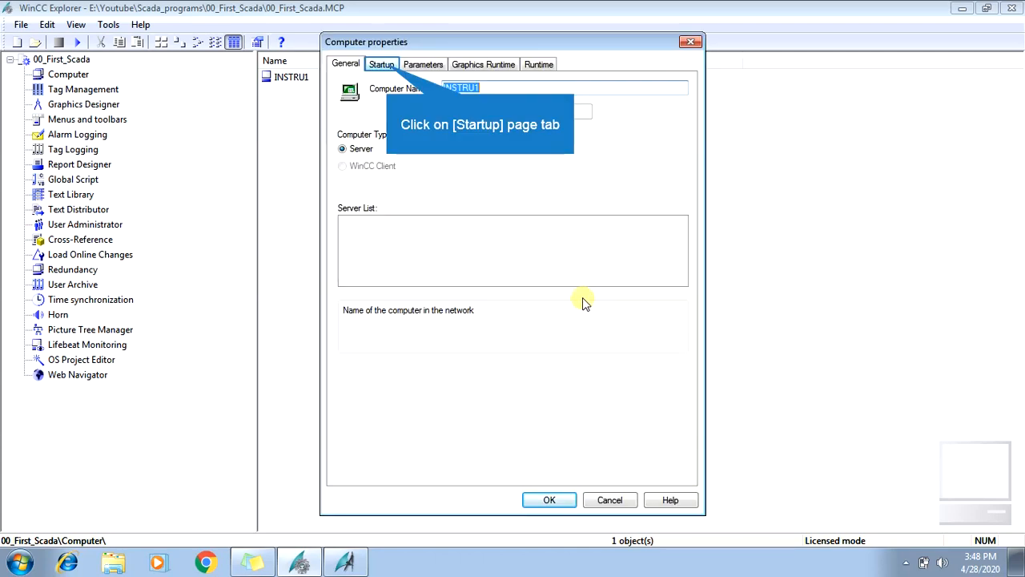
left_click(383, 65)
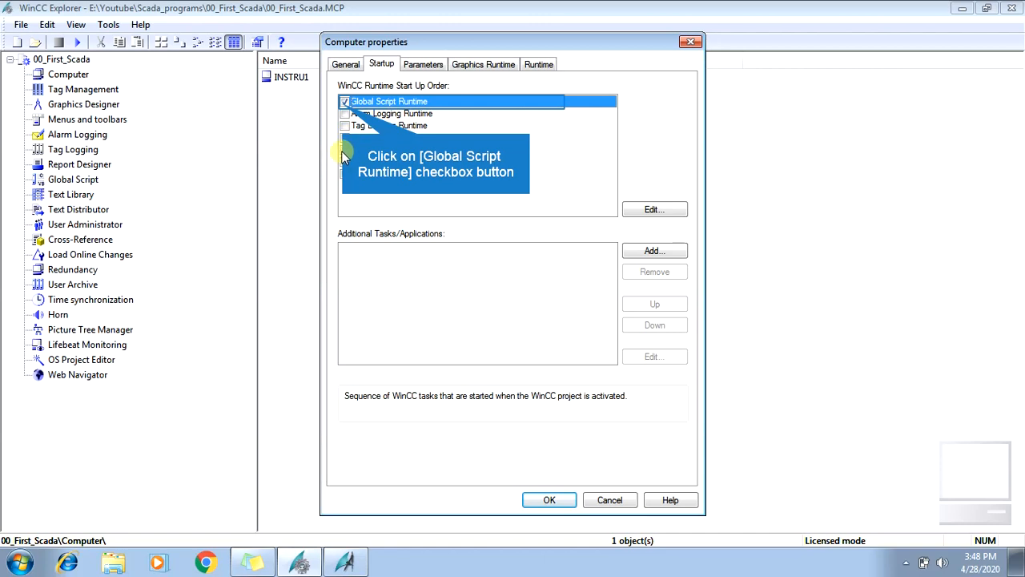
left_click(344, 102)
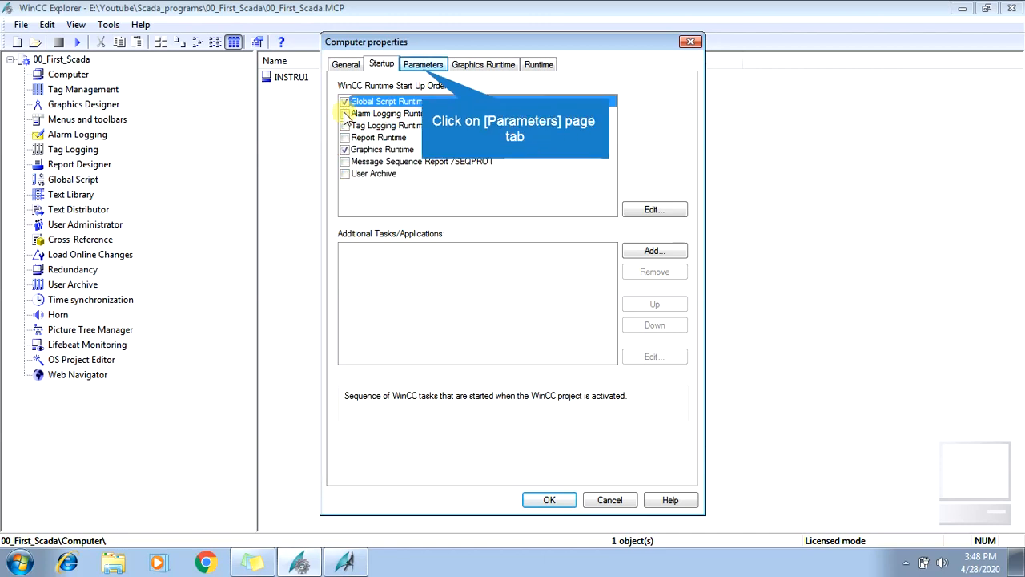
Step: Enable the Full Screen and Adapt Picture window attributes for the computer's graphics runtime and apply the computer properties
left_click(422, 67)
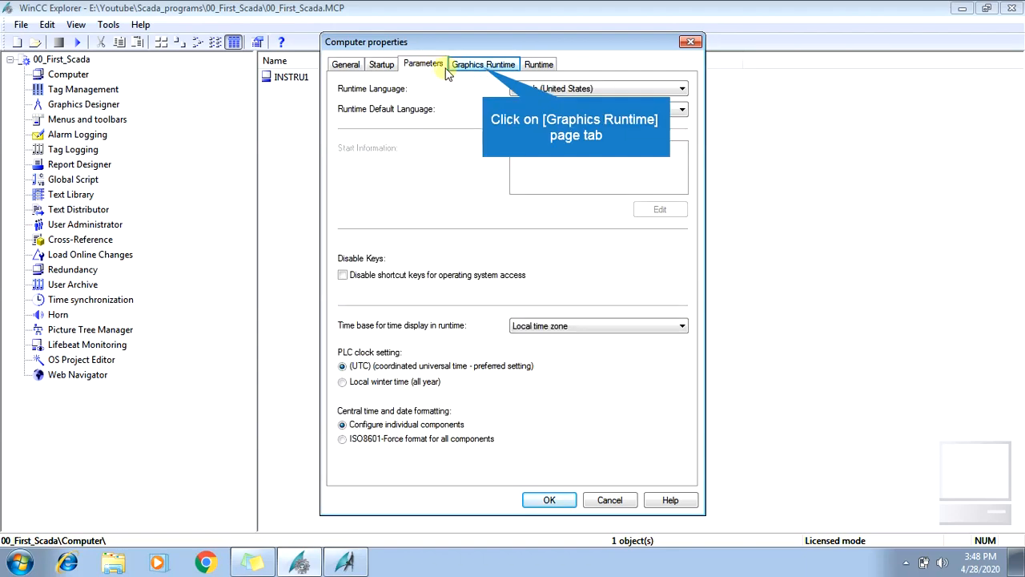
left_click(484, 67)
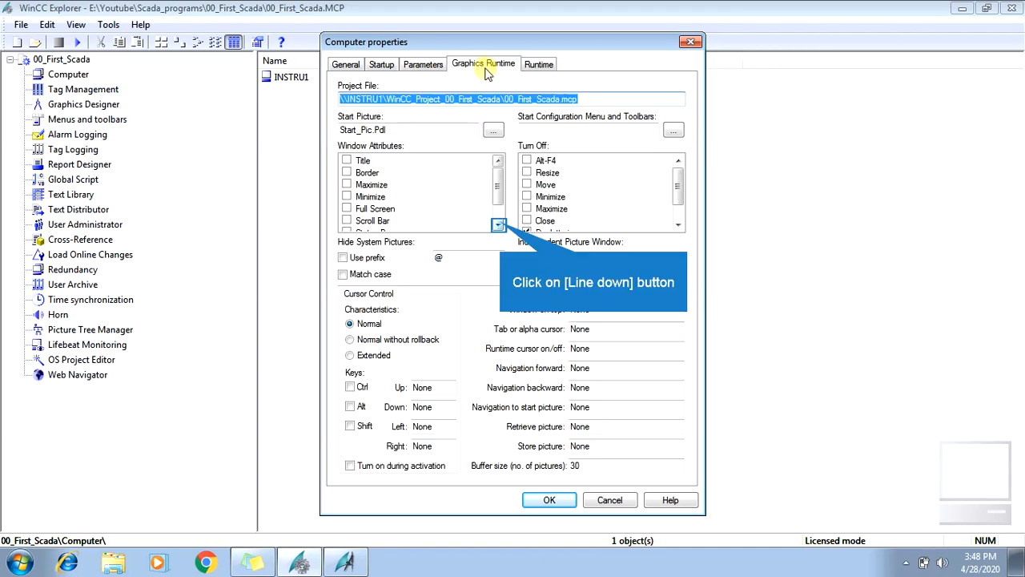
left_click(498, 225)
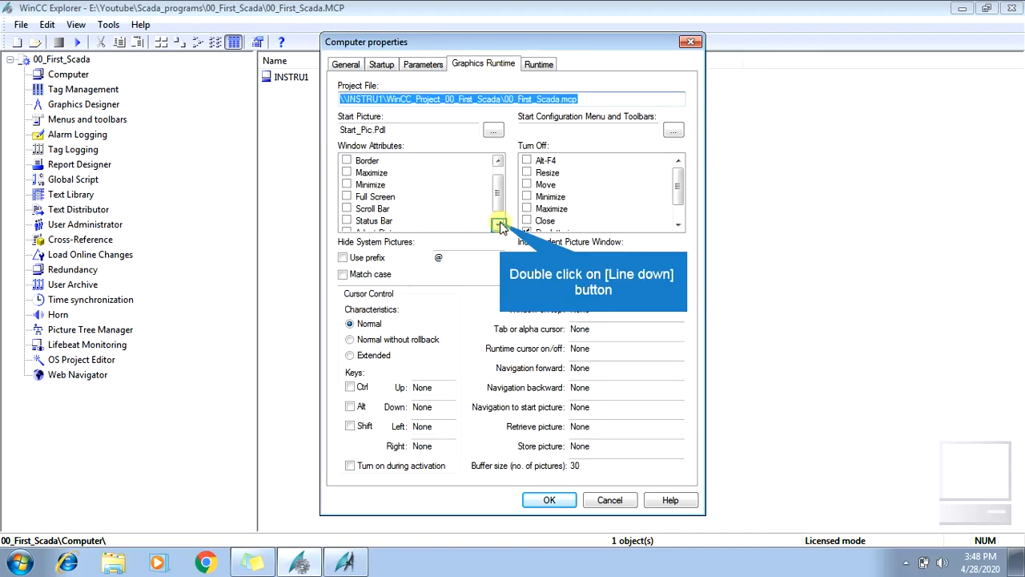
double_click(498, 225)
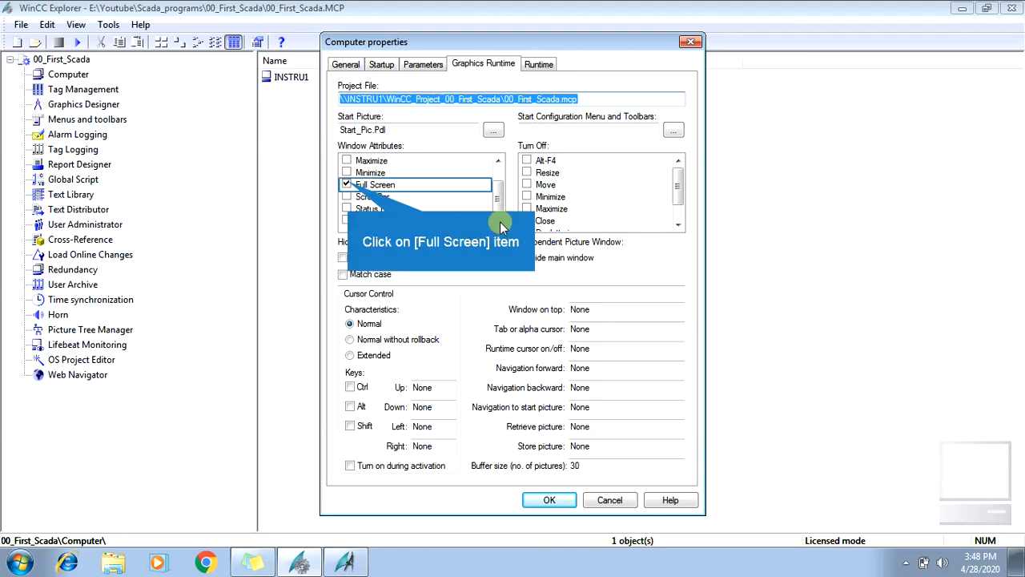
left_click(348, 186)
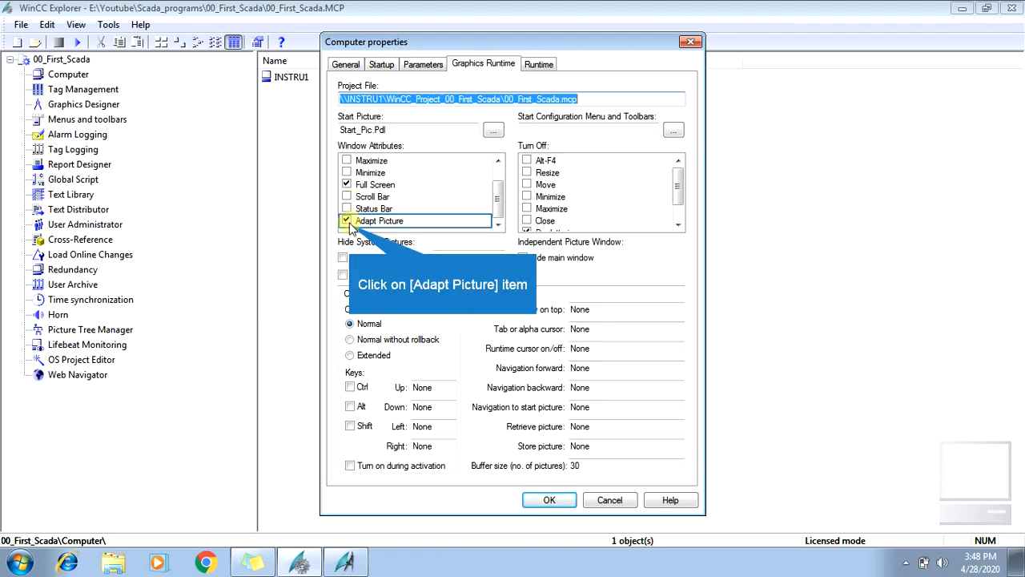
left_click(347, 221)
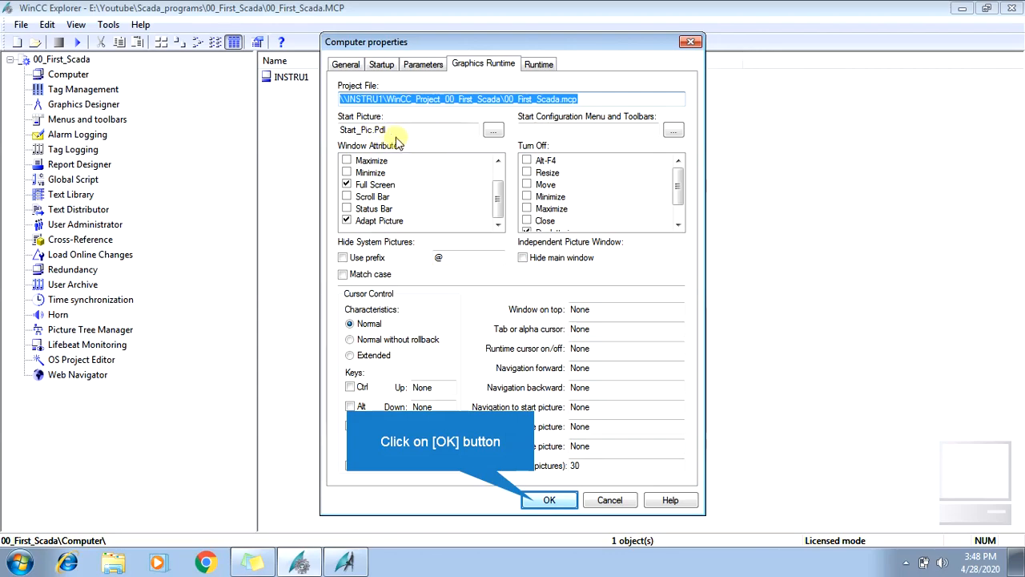
left_click(547, 500)
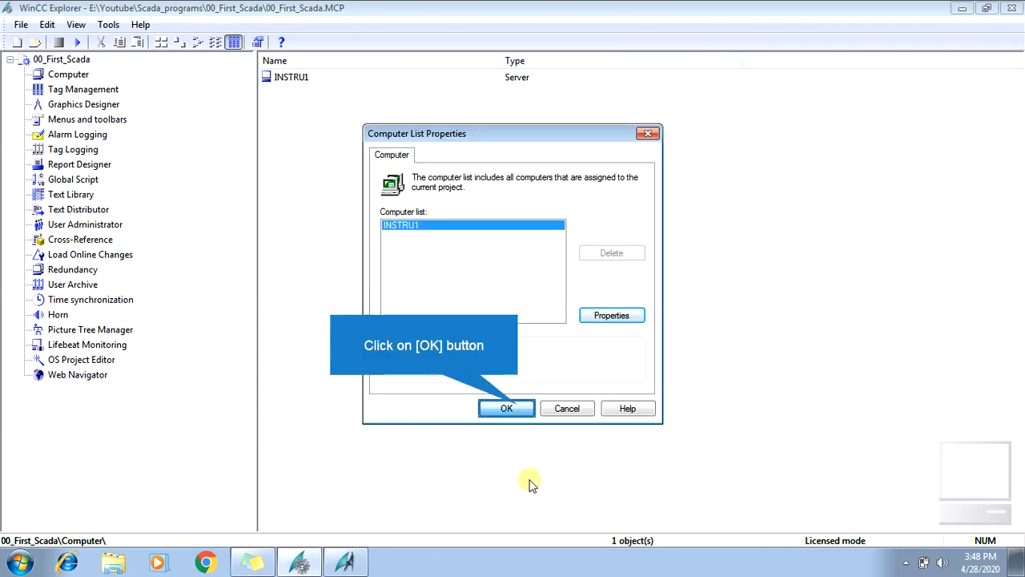
left_click(516, 408)
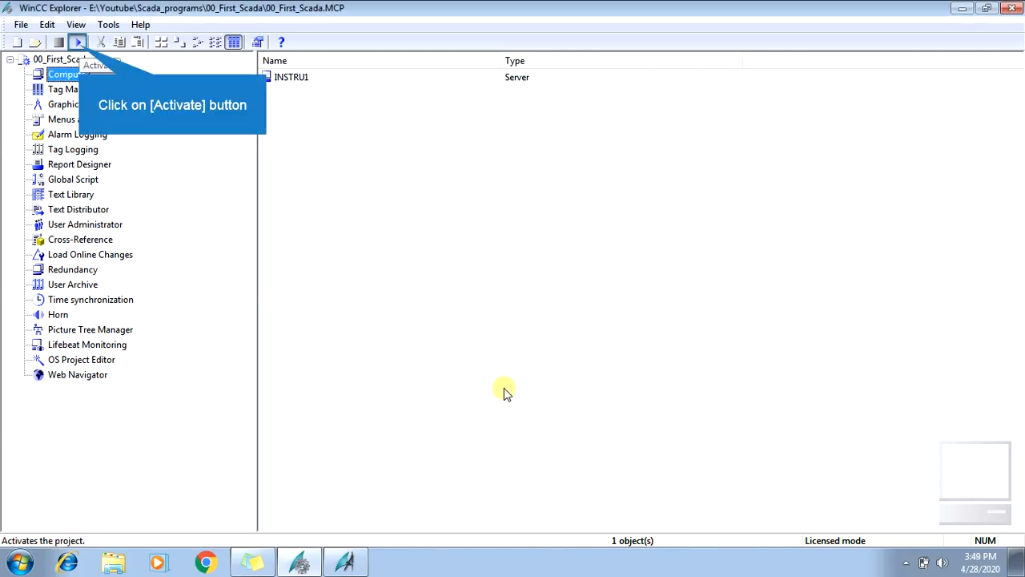
Step: Activate the project, acknowledge the runtime licence notice and bring up the activation window
left_click(79, 45)
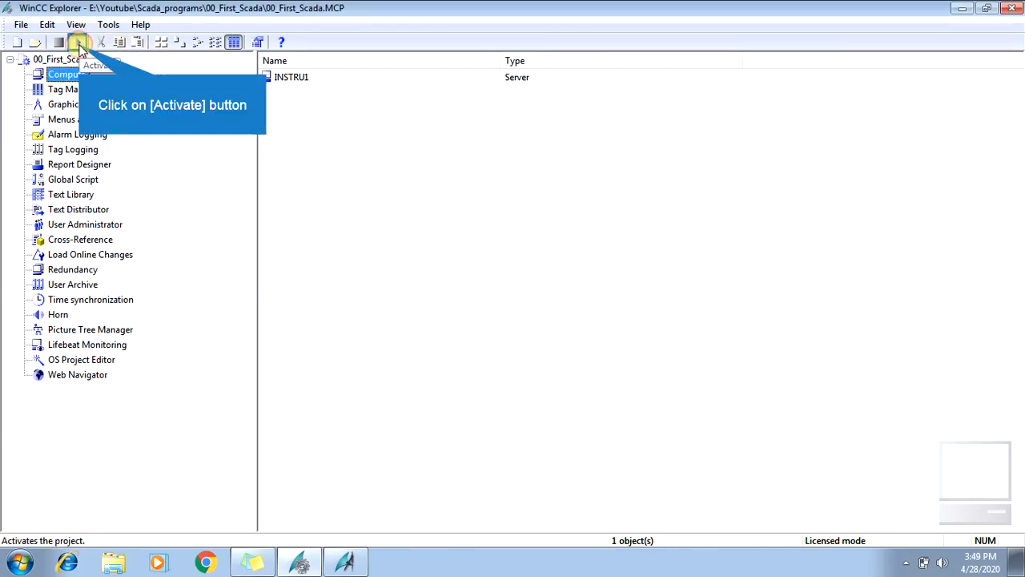
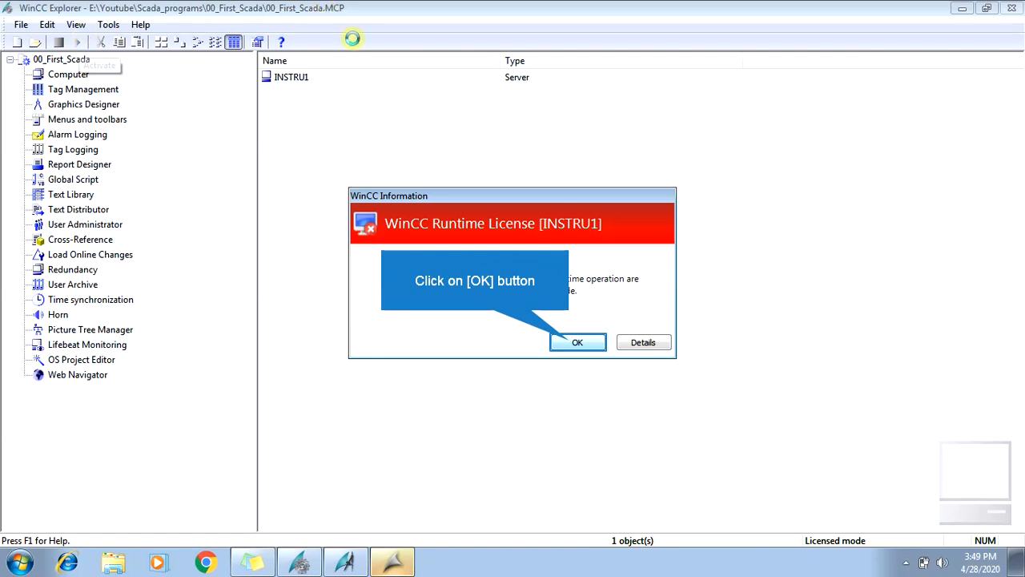
left_click(573, 343)
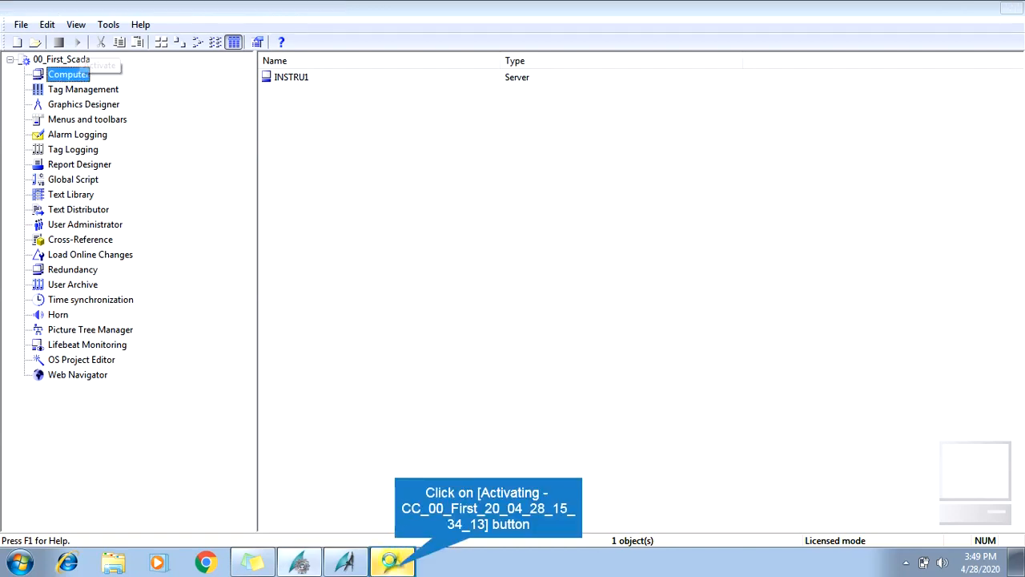
left_click(394, 565)
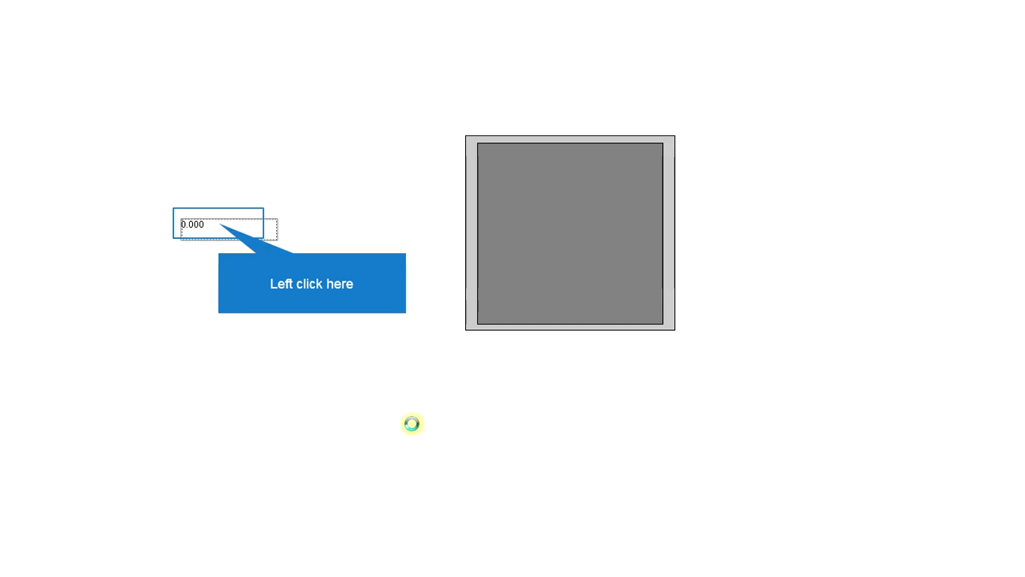
Step: Test the bar in runtime by entering 20, 2, 1, 4 and 3 in turn in the I/O field
left_click(217, 227)
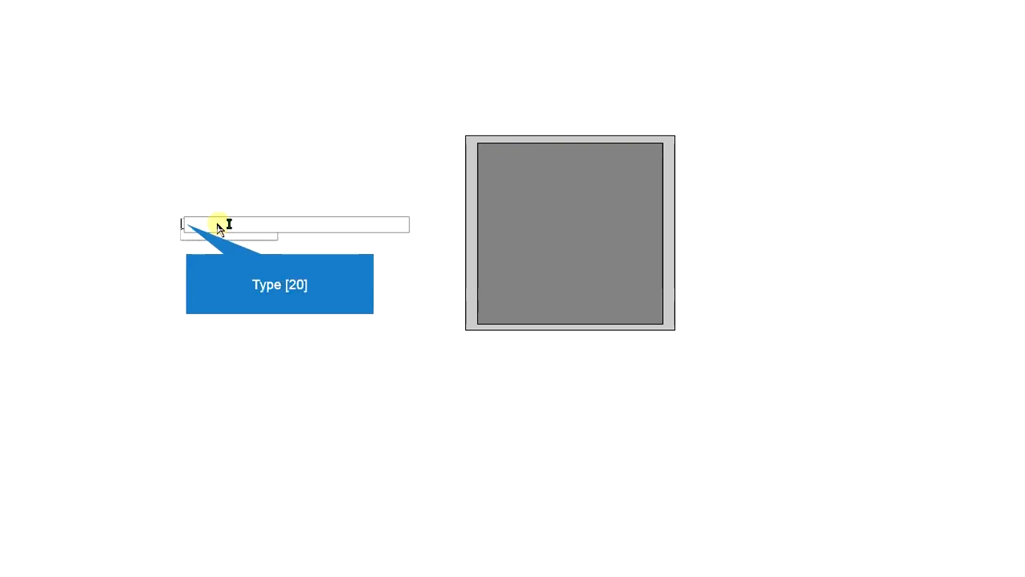
key("Return")
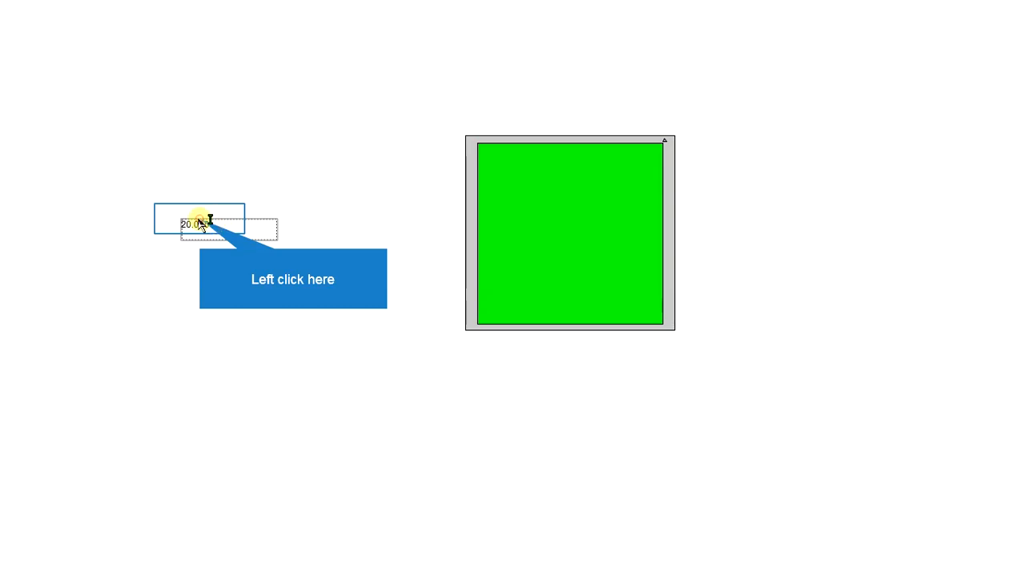
left_click(200, 223)
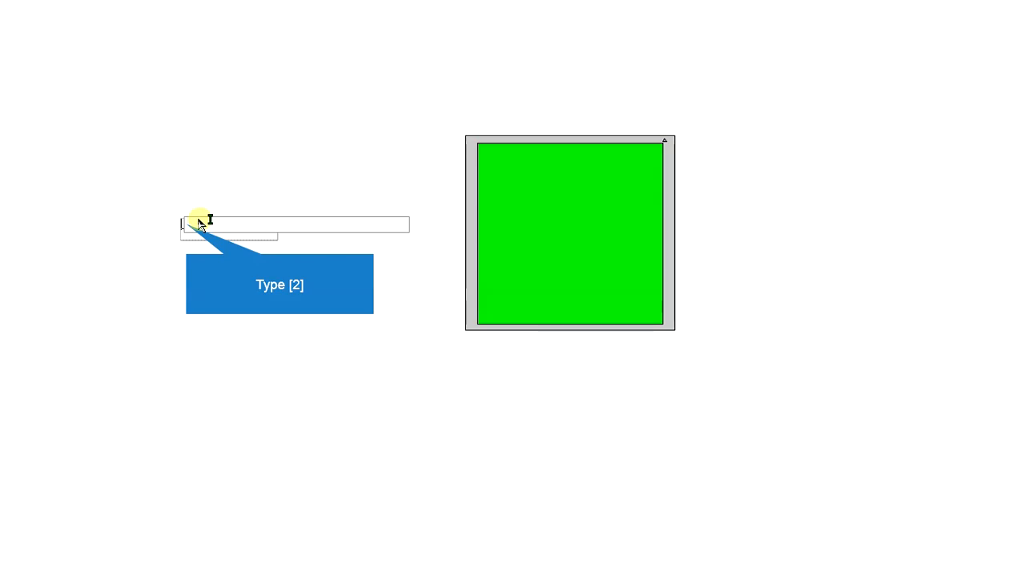
type("2")
key("Return")
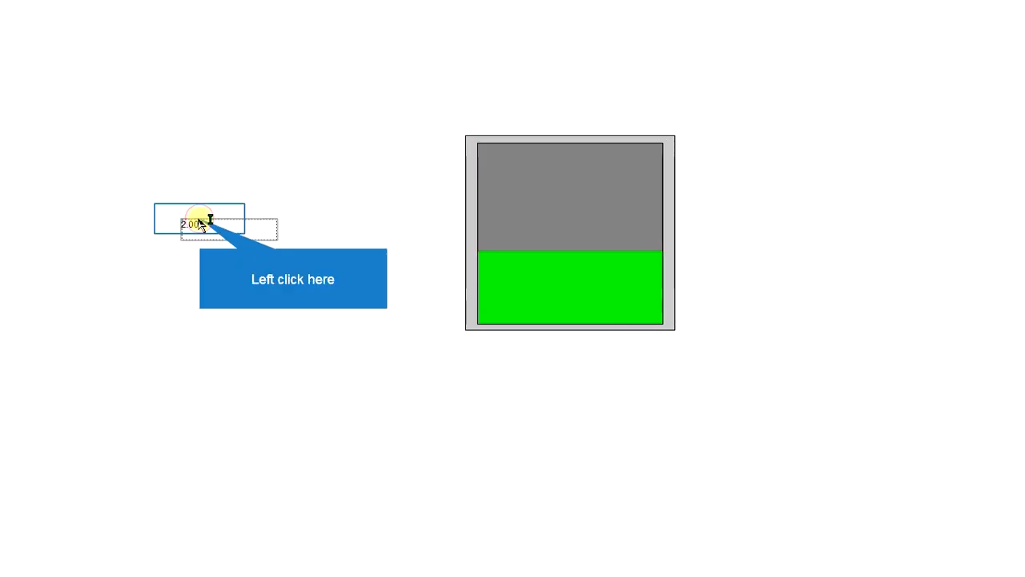
left_click(200, 222)
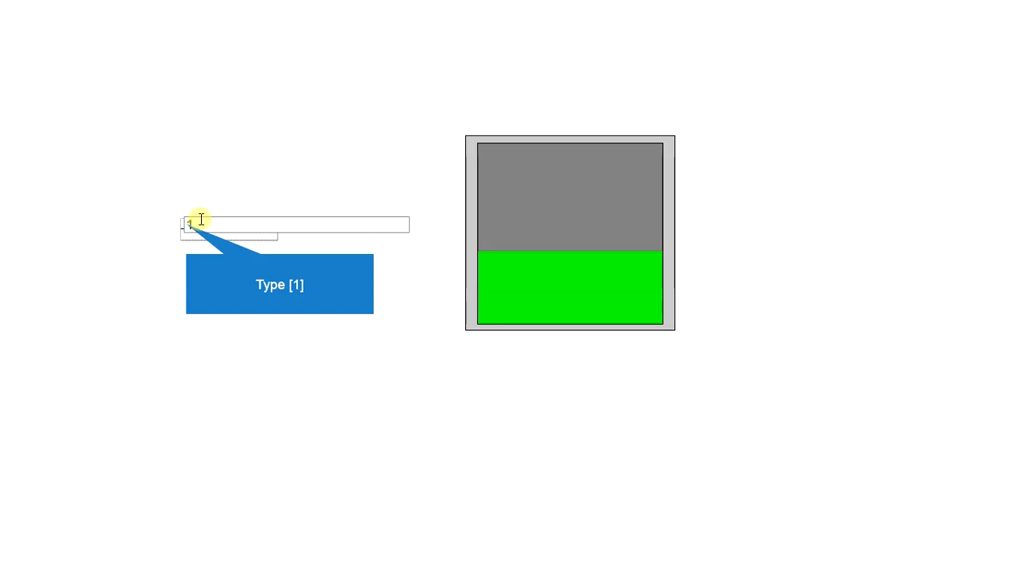
type("1")
key("Return")
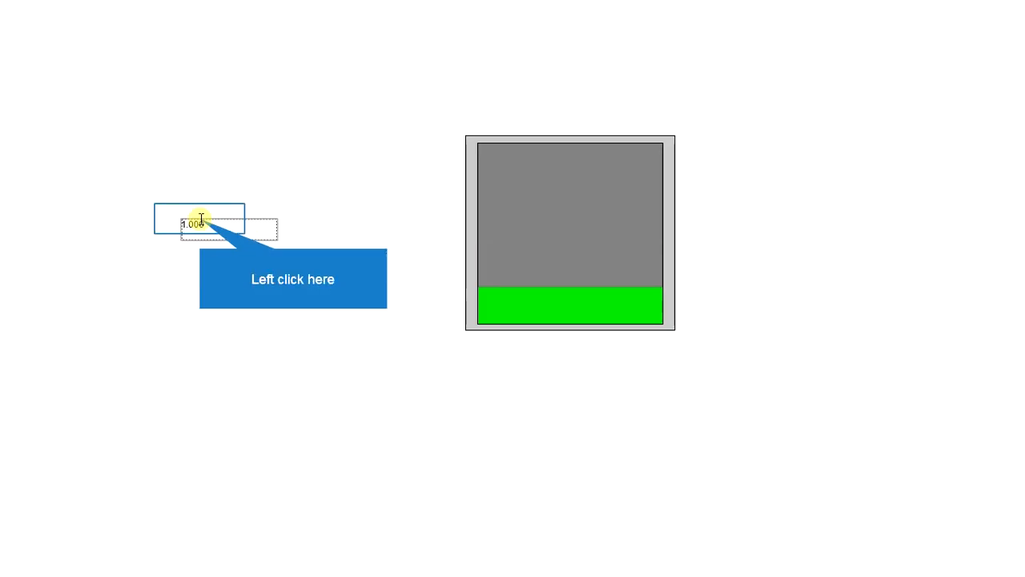
left_click(200, 223)
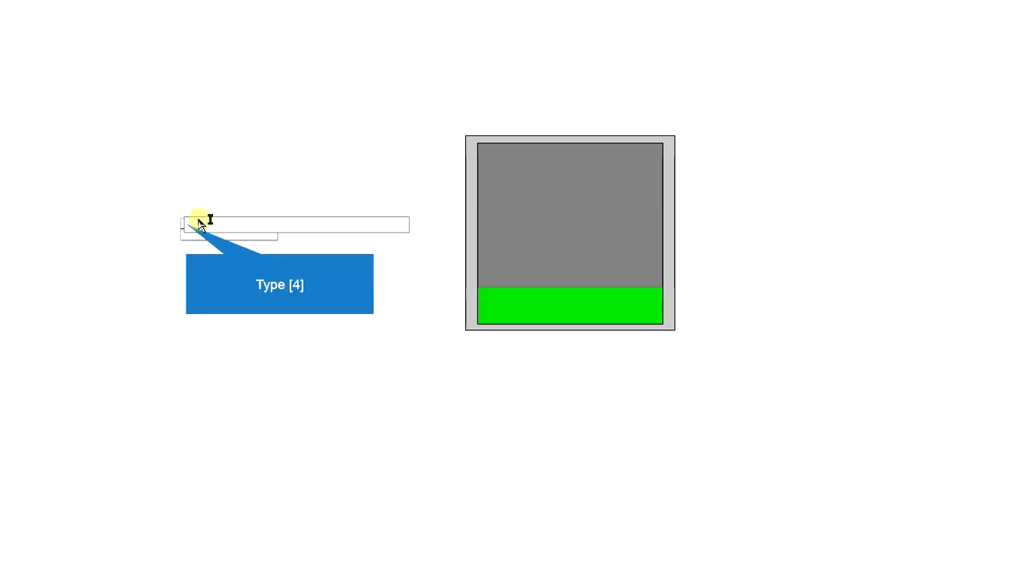
type("4")
key("Return")
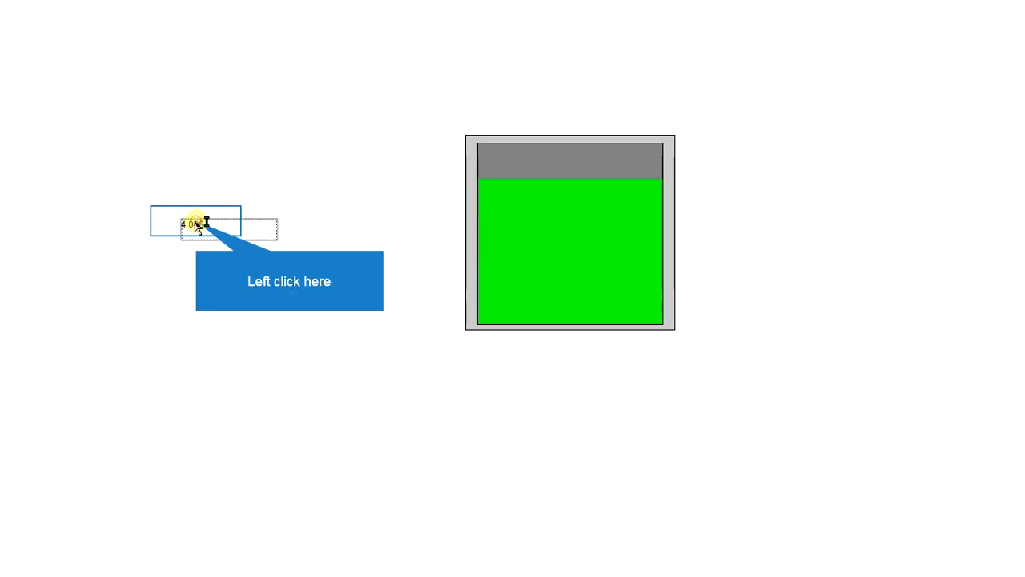
left_click(197, 225)
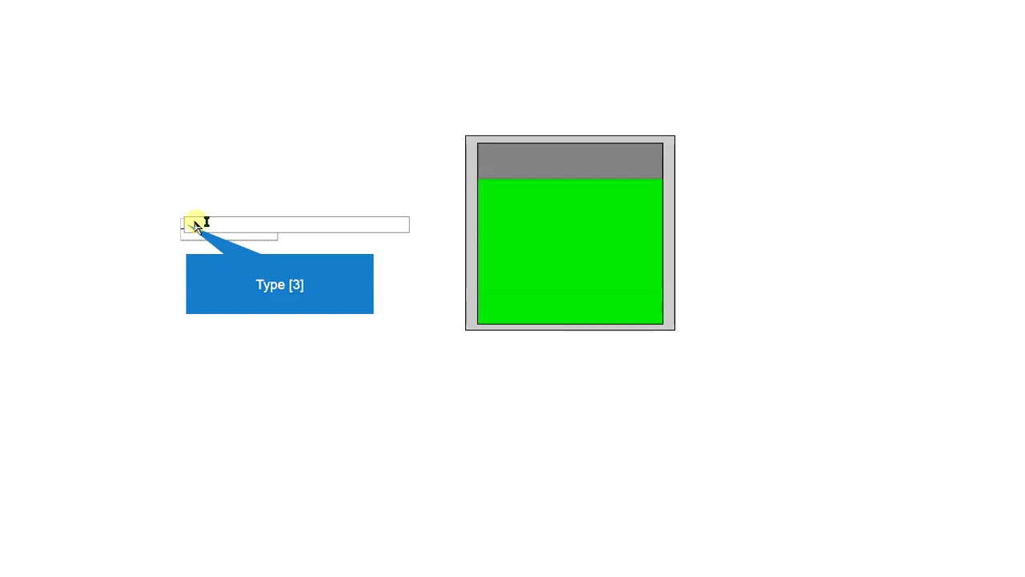
type("3")
key("Return")
Step: Leave the full-screen runtime for WinCC Explorer and deactivate the project
key("super")
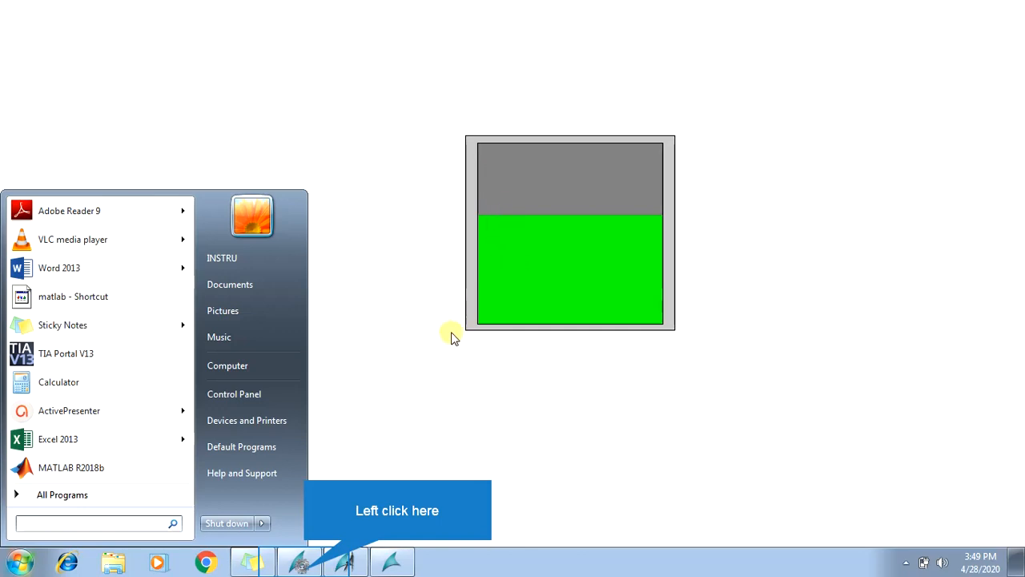
left_click(346, 562)
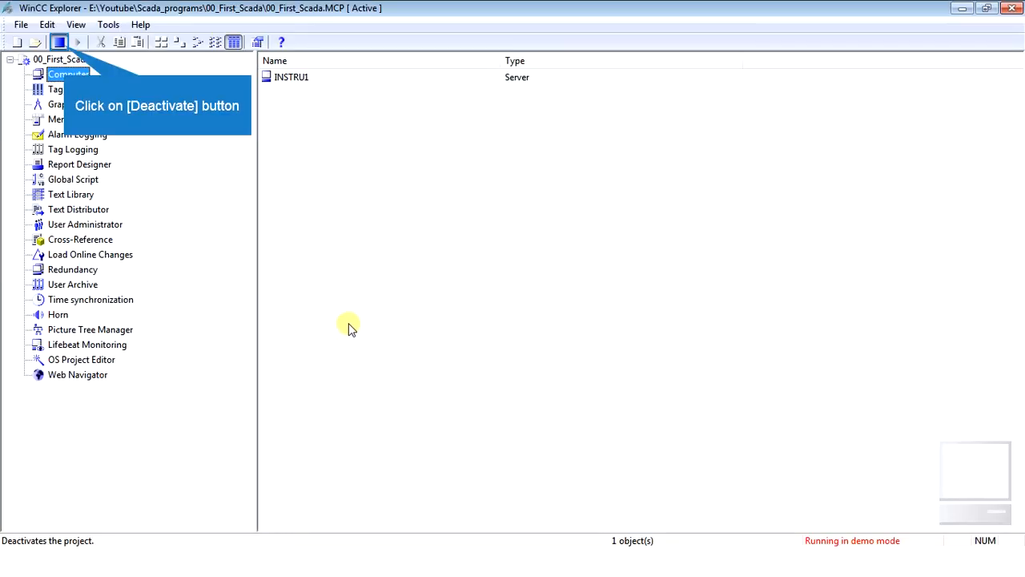
left_click(61, 42)
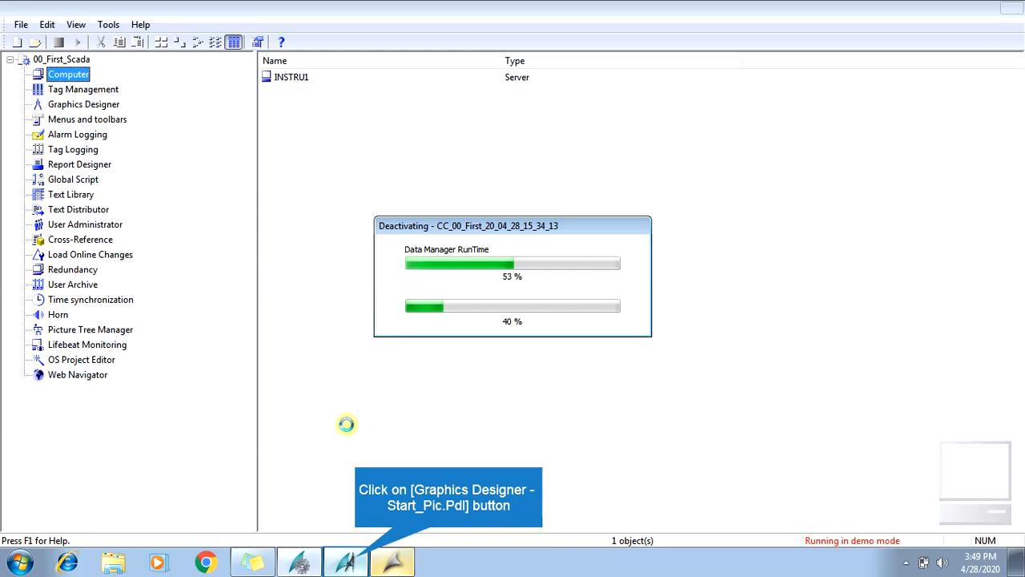
Step: Switch to Graphics Designer and set the bar's Axis attribute Scale to Yes
left_click(350, 563)
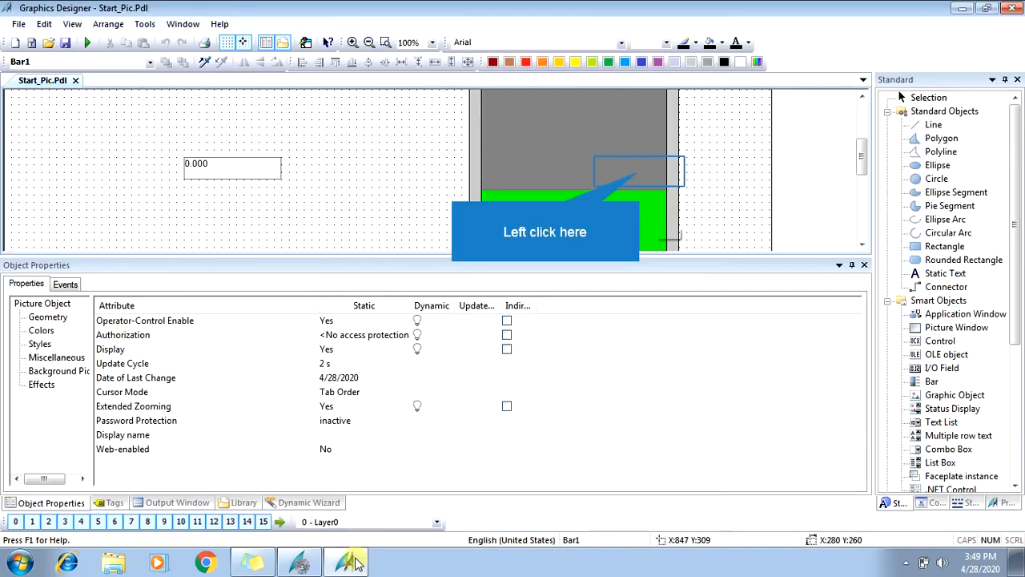
left_click(641, 174)
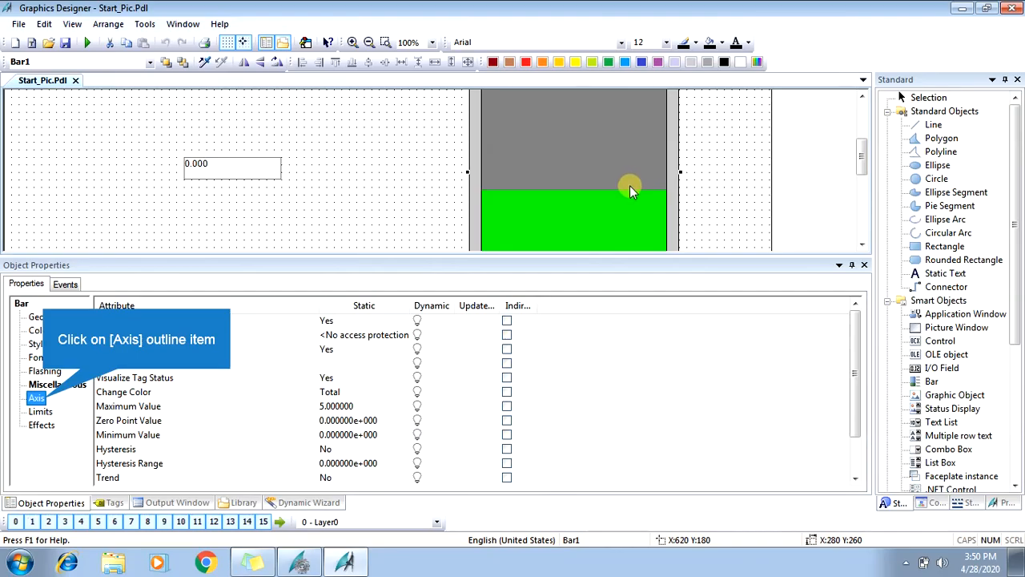
left_click(44, 402)
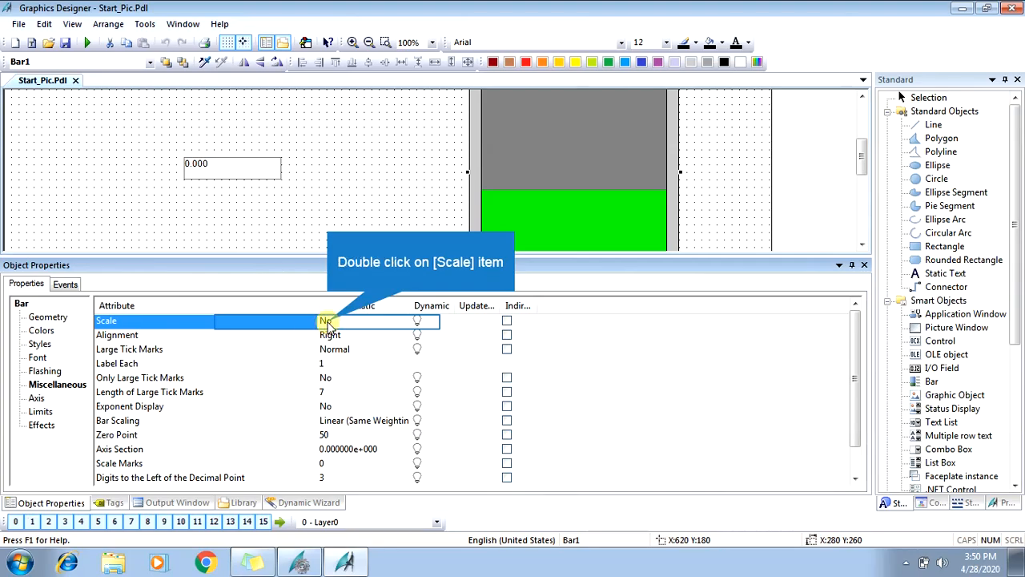
double_click(327, 322)
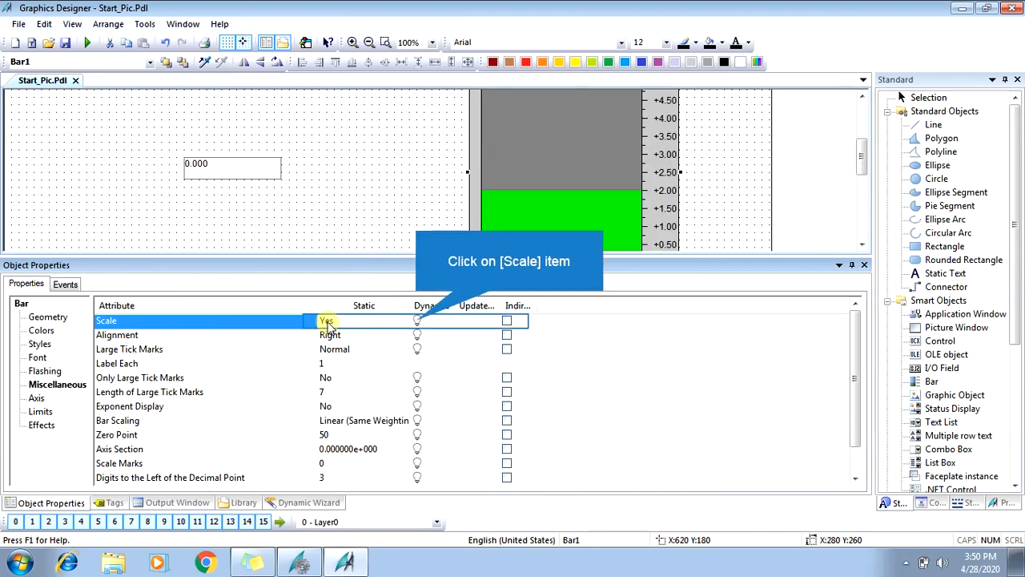
Step: Link the bar's Scale attribute to the tag Bit_00 with the update cycle Upon change
right_click(417, 324)
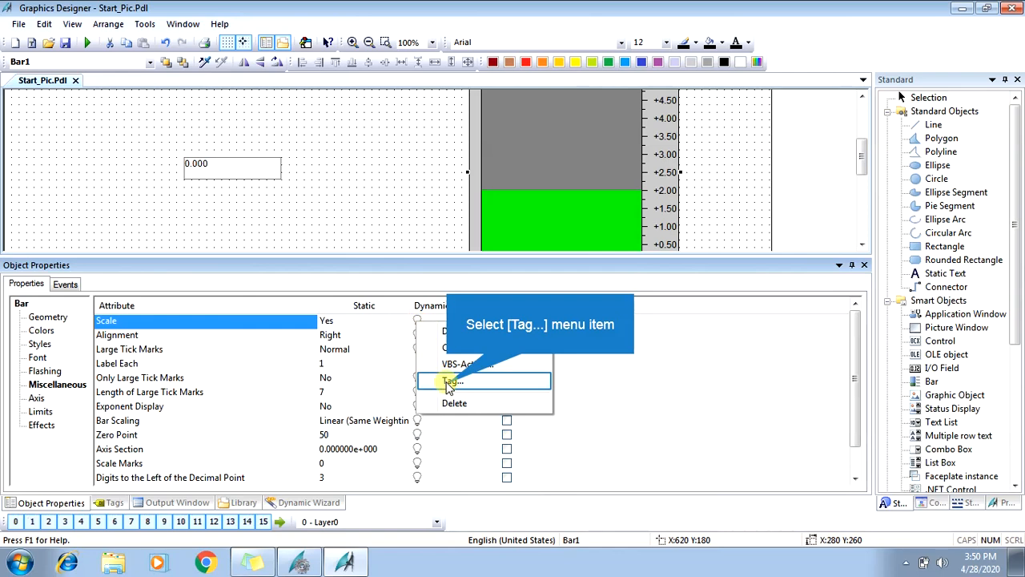
left_click(450, 381)
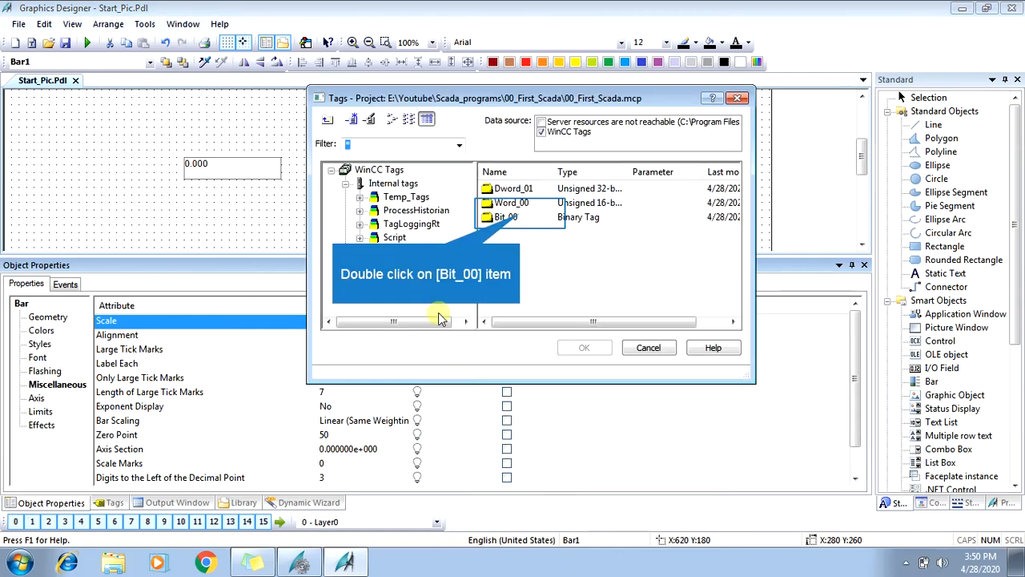
double_click(521, 219)
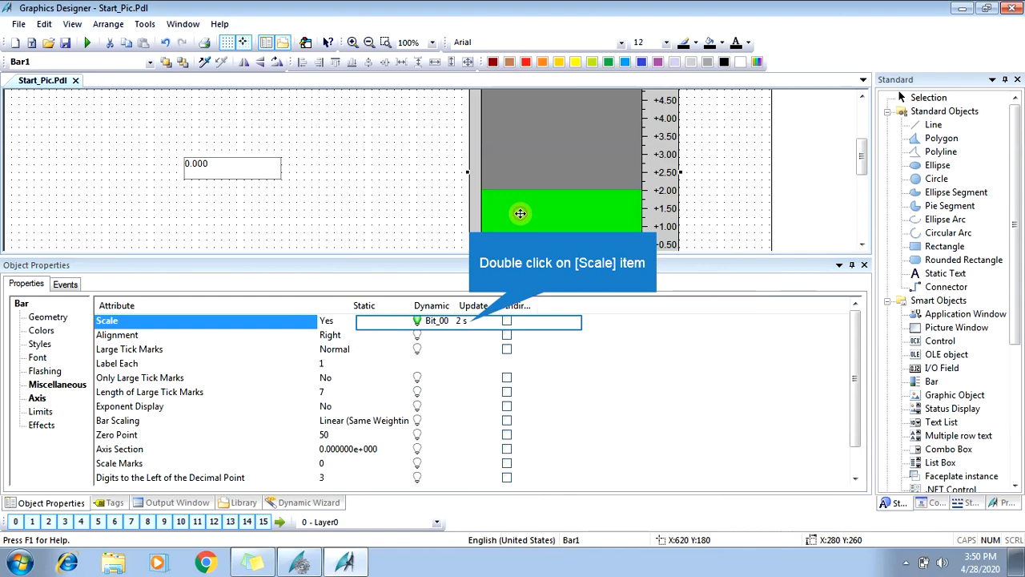
double_click(473, 317)
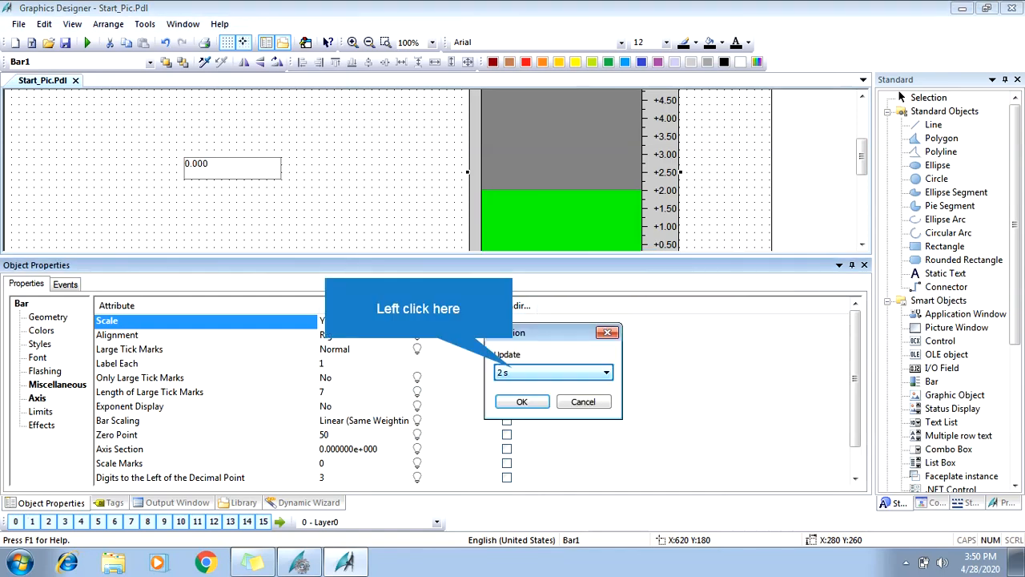
left_click(553, 372)
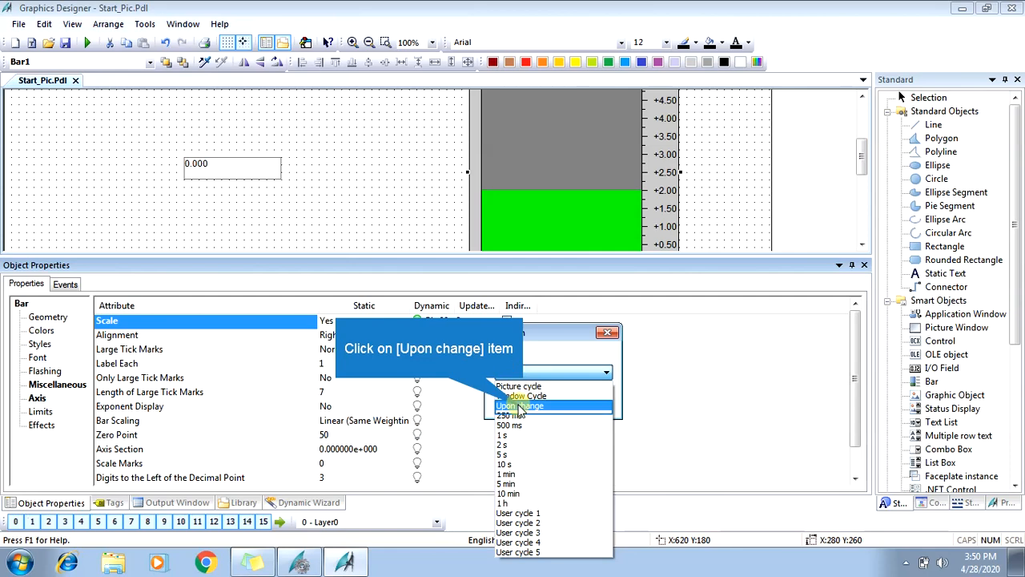
left_click(522, 406)
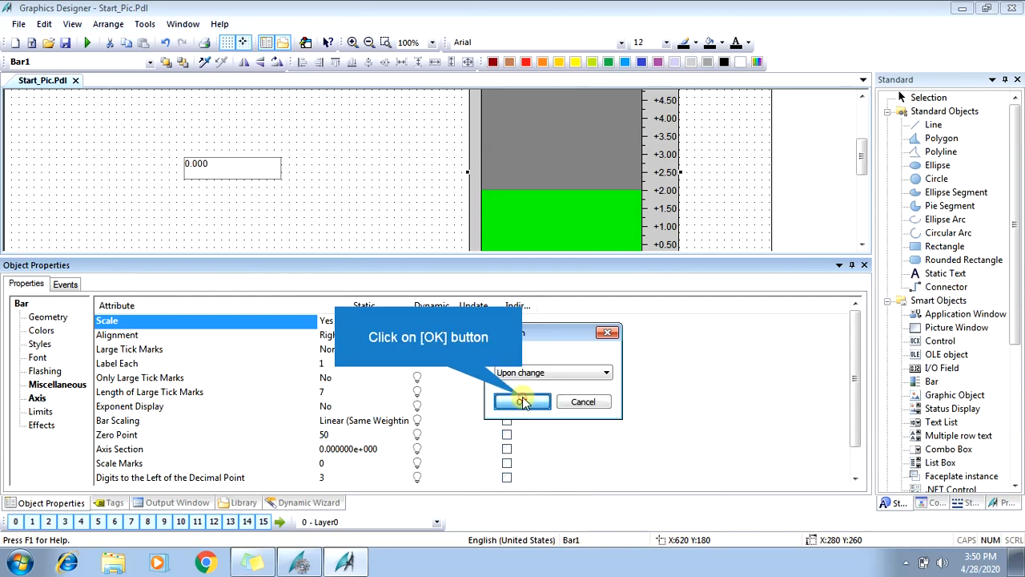
left_click(522, 402)
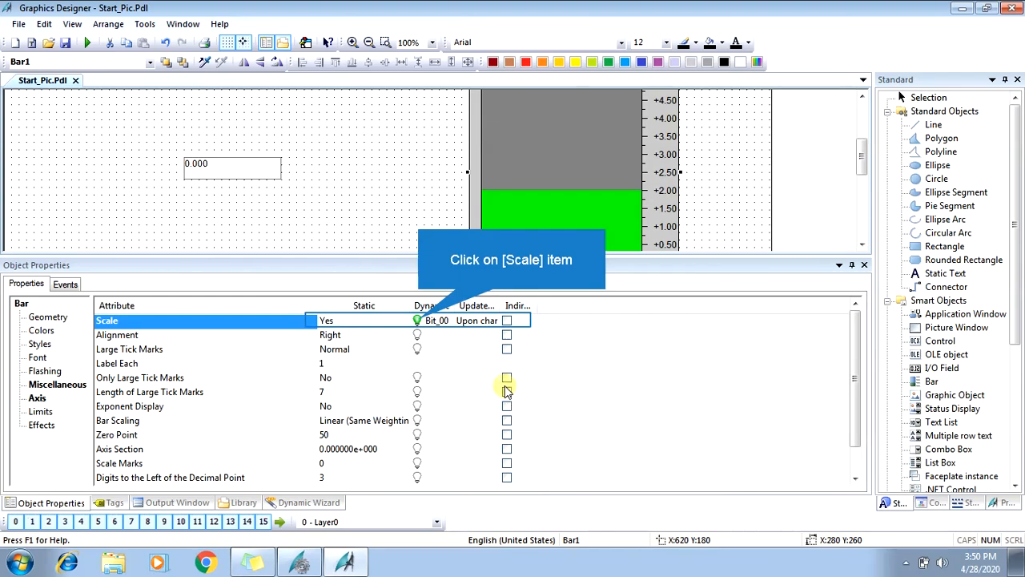
Step: Delete the tag connection from the bar's Scale attribute
left_click(419, 323)
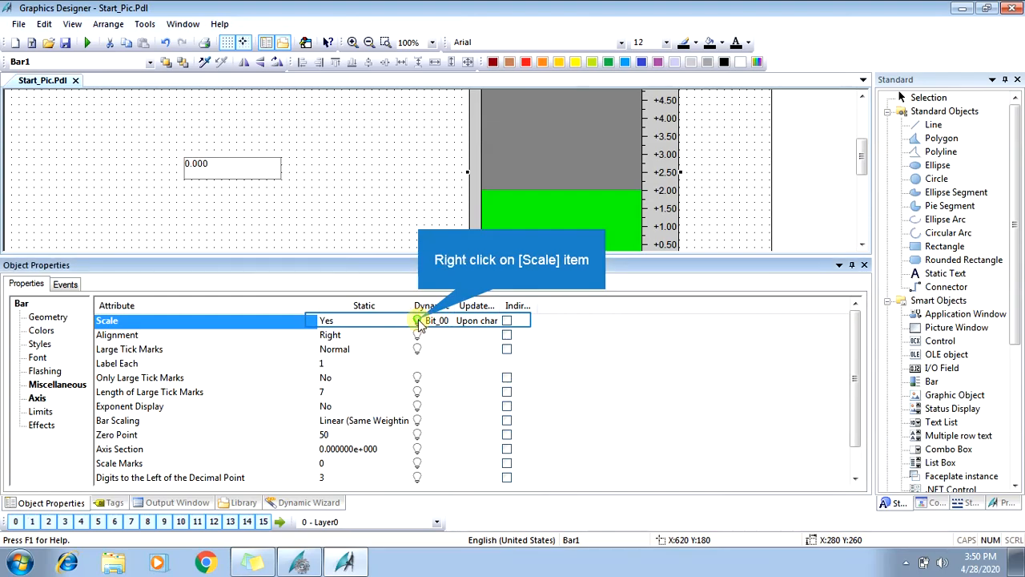
right_click(419, 322)
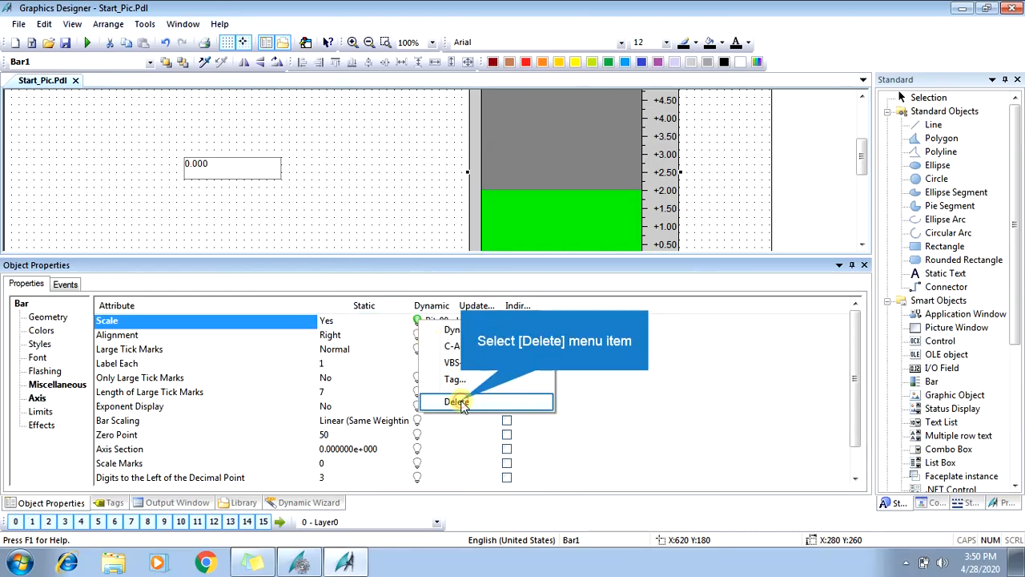
left_click(458, 401)
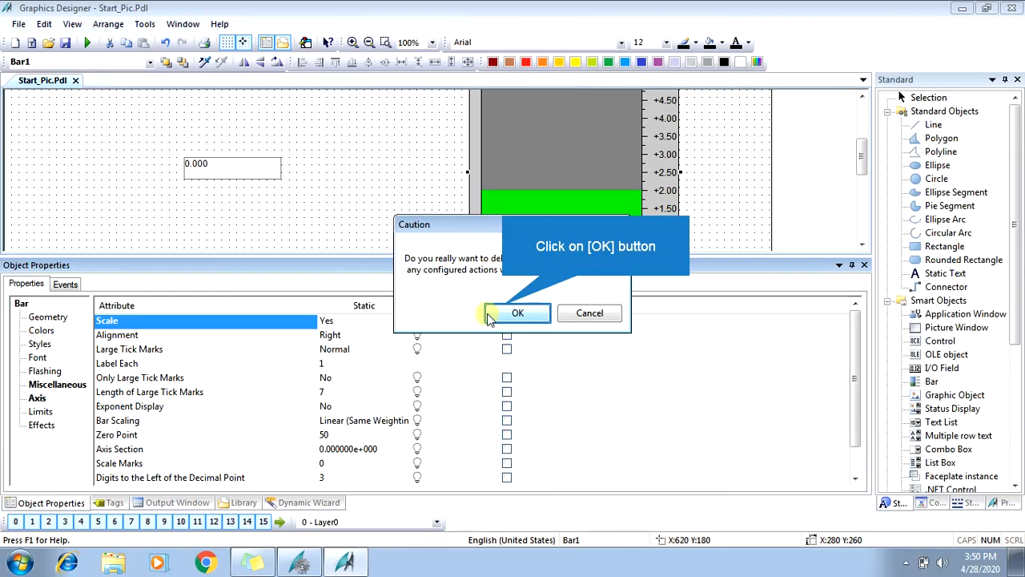
left_click(515, 313)
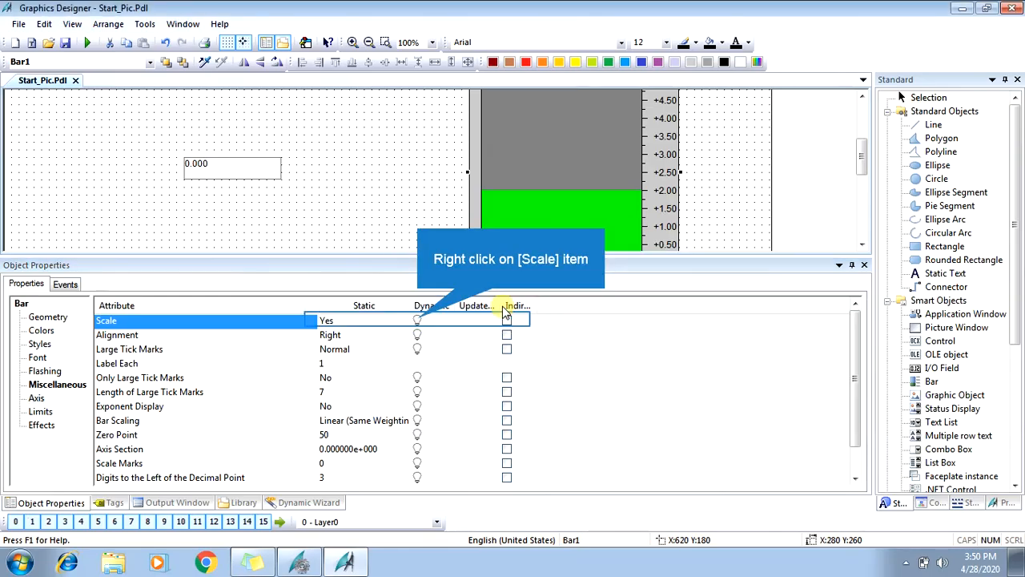
Step: Create a Dynamic Dialog for the bar's Scale attribute with the Boolean data type, and set the No / FALSE result to No
right_click(418, 322)
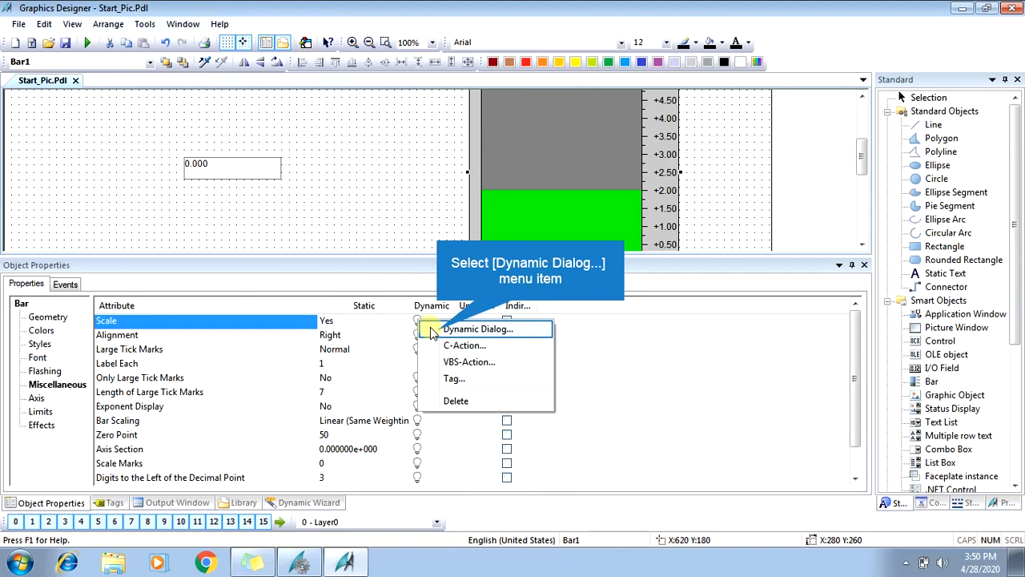
left_click(439, 330)
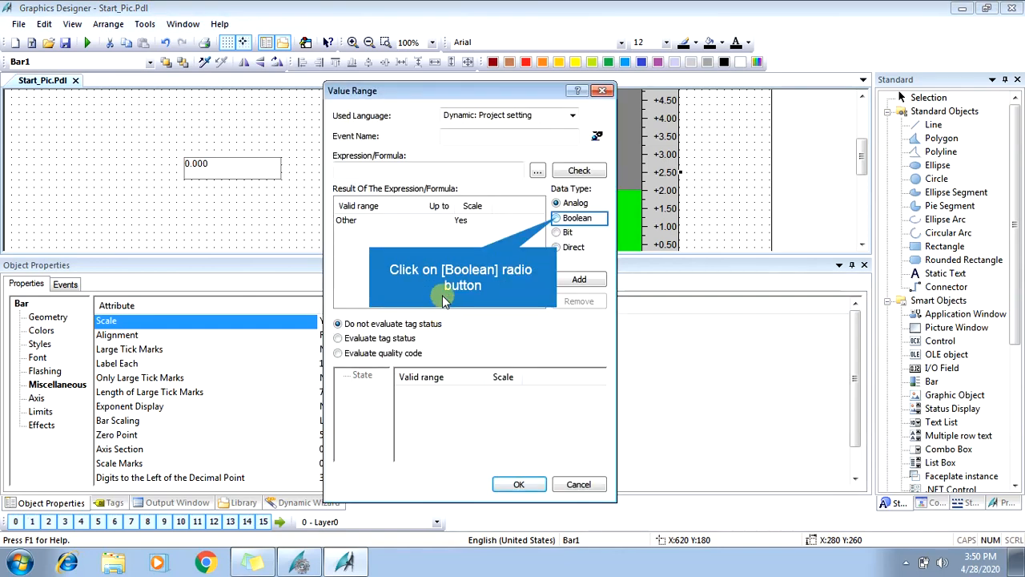
left_click(558, 219)
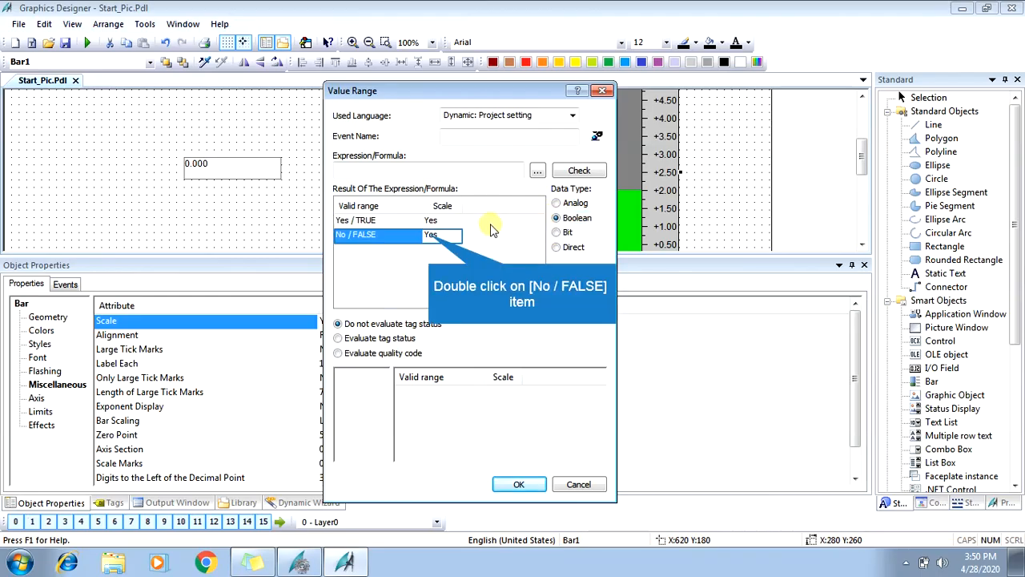
double_click(430, 238)
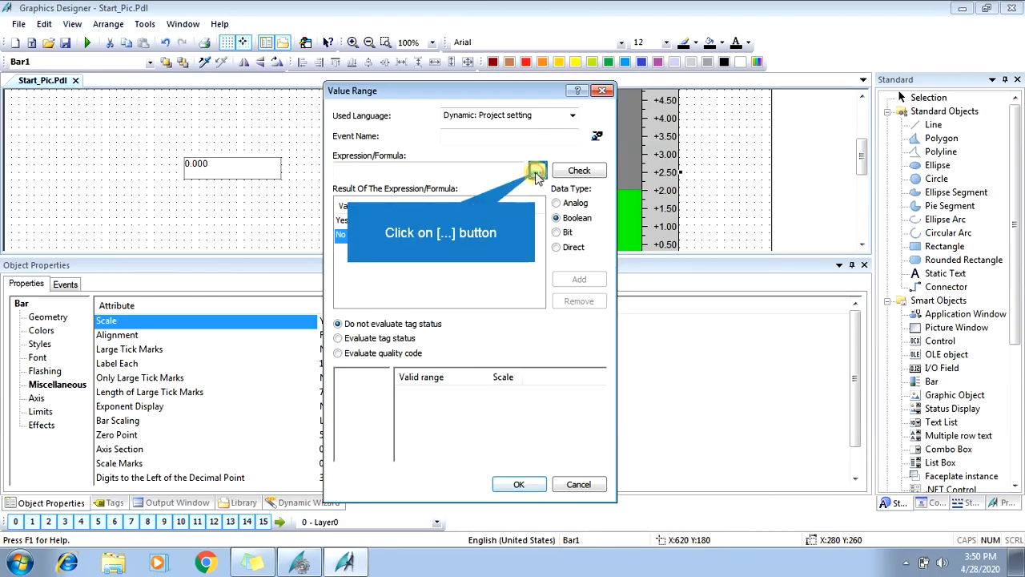
Step: Set the expression of the Scale attribute's Dynamic Dialog to the tag Bit_00
left_click(536, 172)
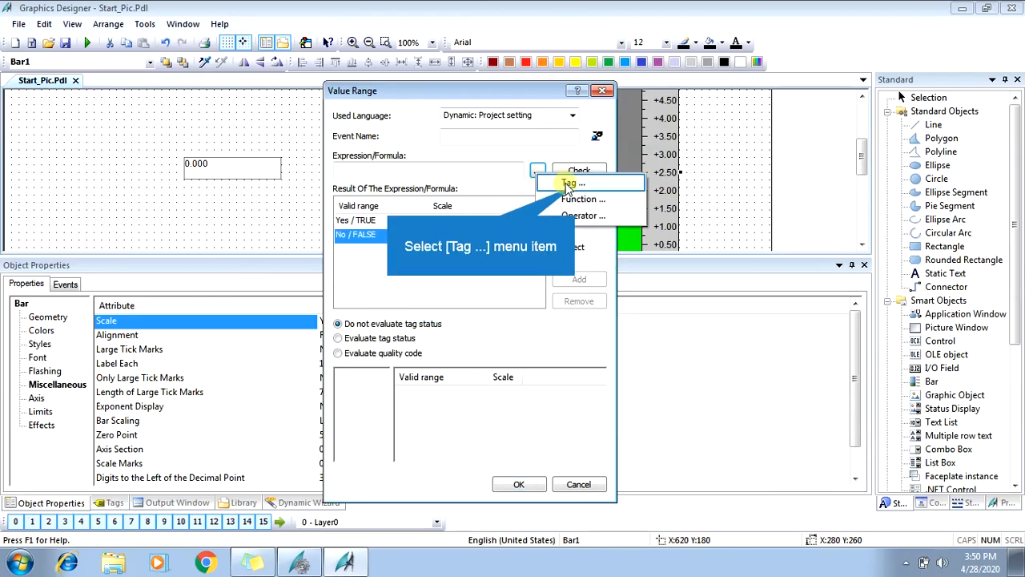
left_click(574, 184)
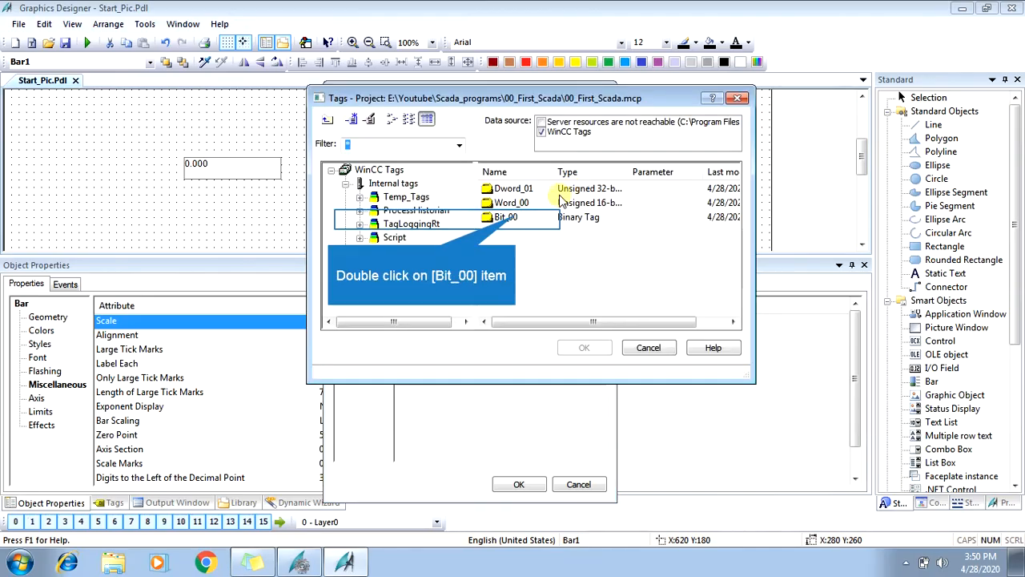
double_click(505, 217)
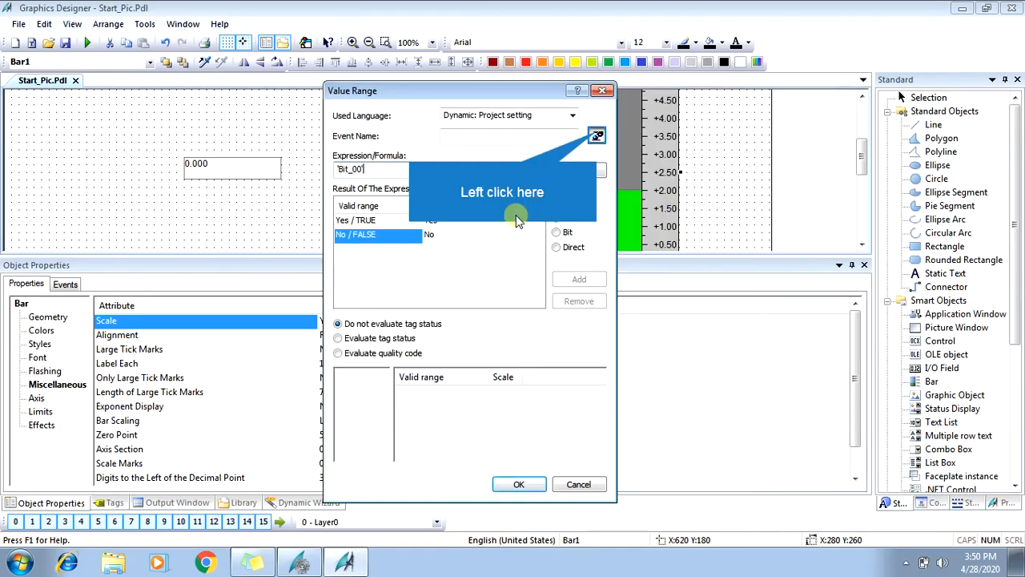
Step: Set the Bit_00 trigger's update cycle to Upon change and apply the Dynamic Dialog to the bar's Scale attribute
left_click(597, 135)
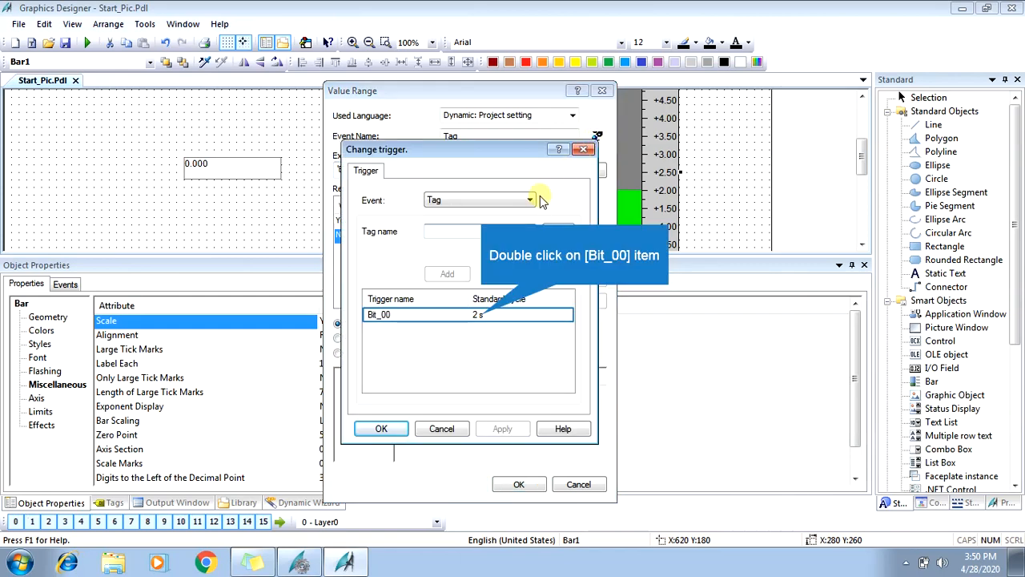
double_click(481, 315)
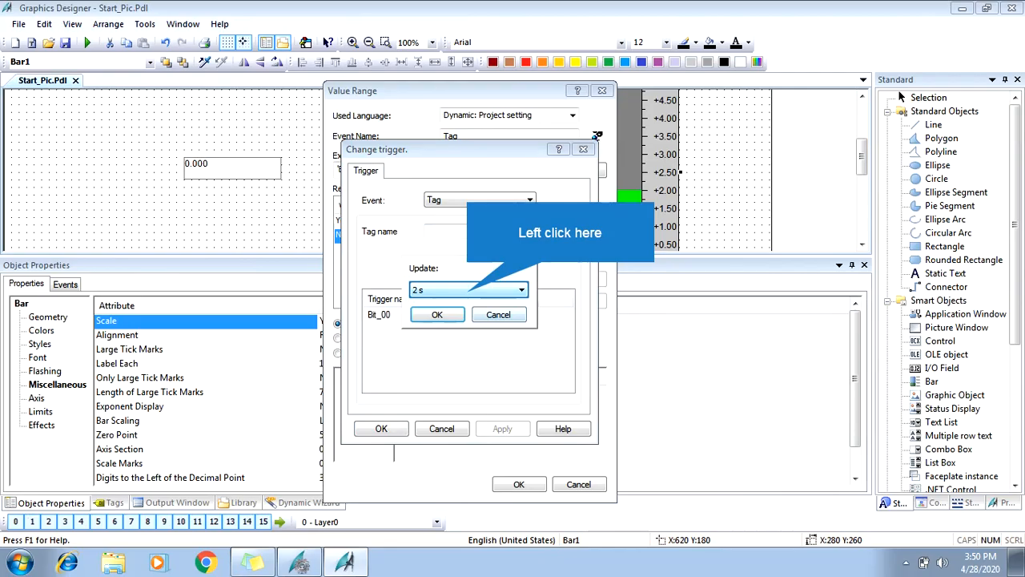
left_click(470, 290)
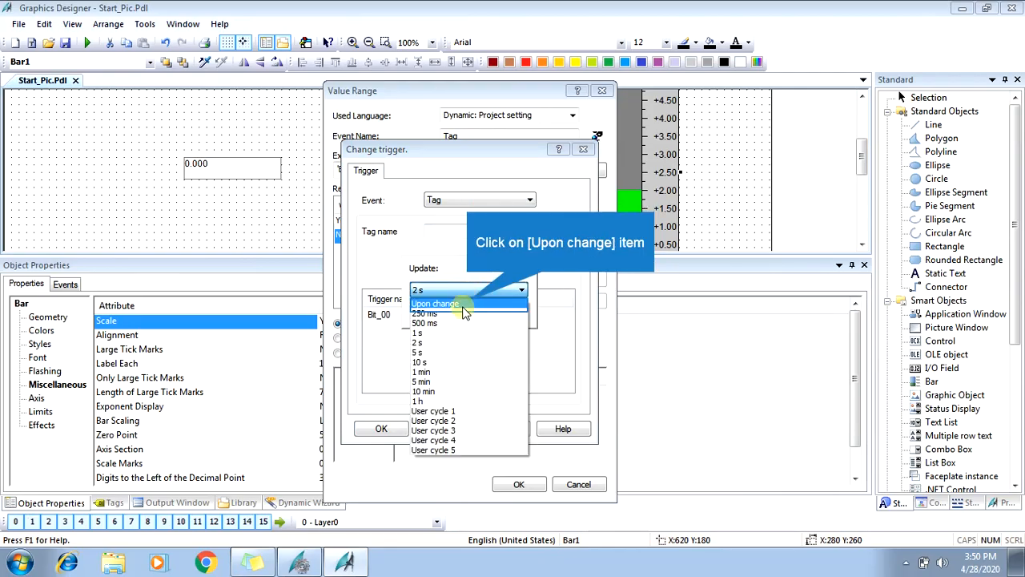
left_click(470, 304)
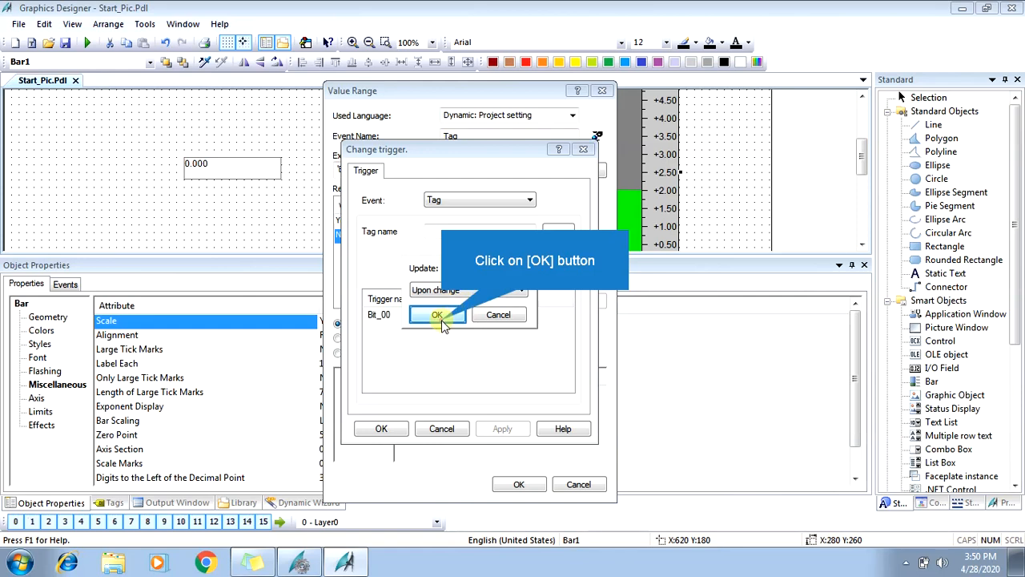
left_click(438, 316)
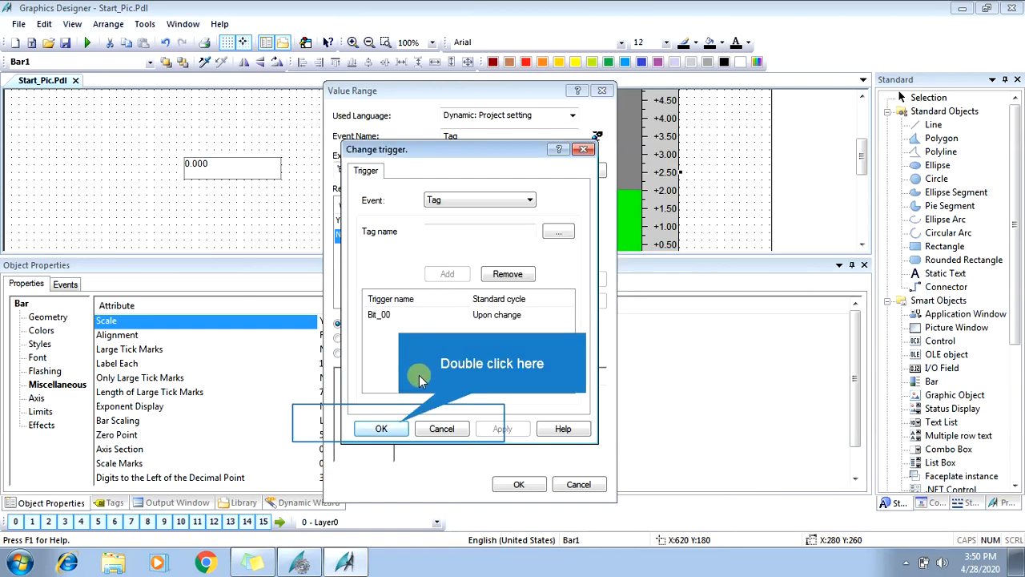
left_click(382, 428)
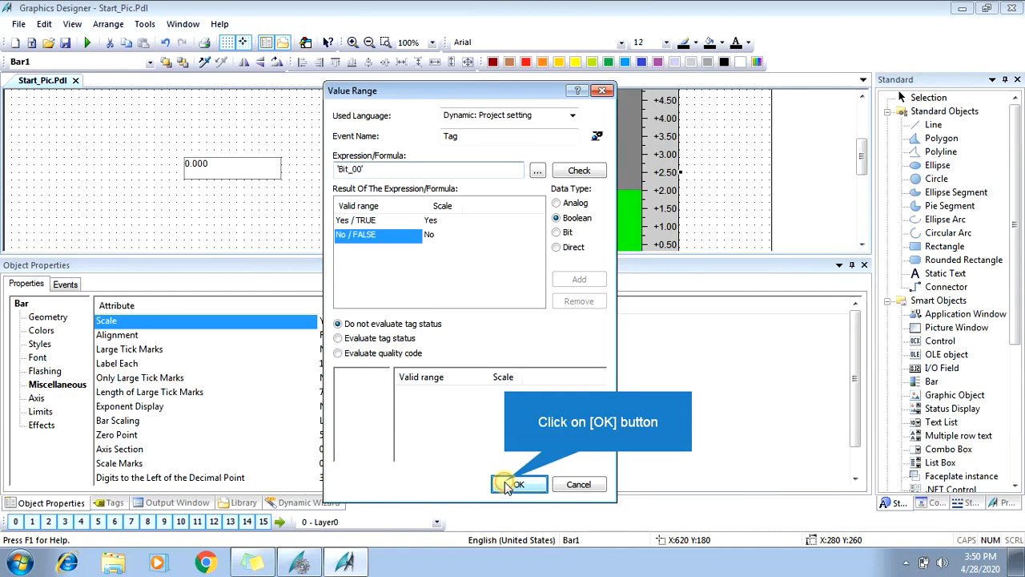
left_click(516, 483)
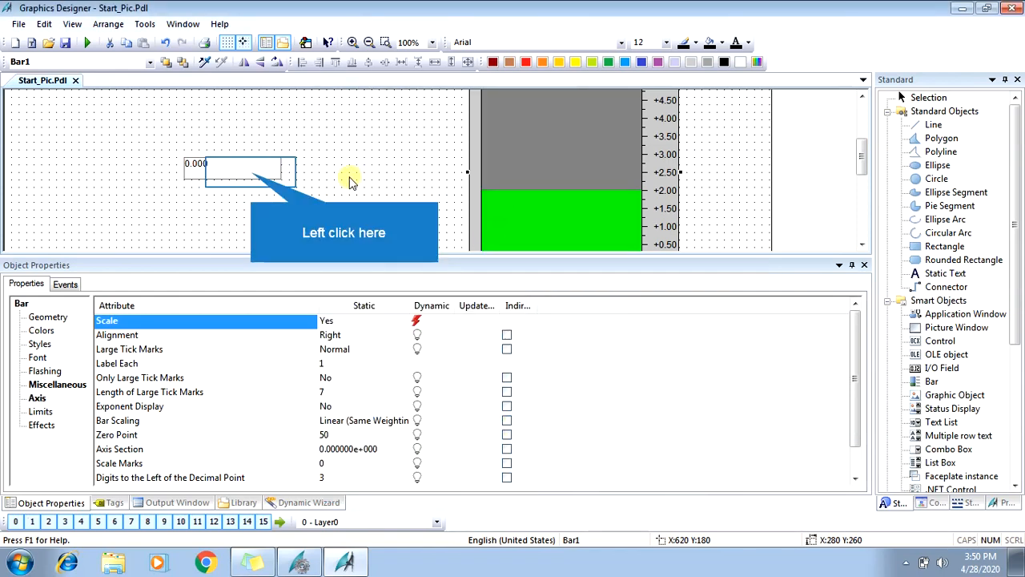
Step: Duplicate the I/O field and place the copy directly below the original, at about X 240, Y 340
left_click(251, 175)
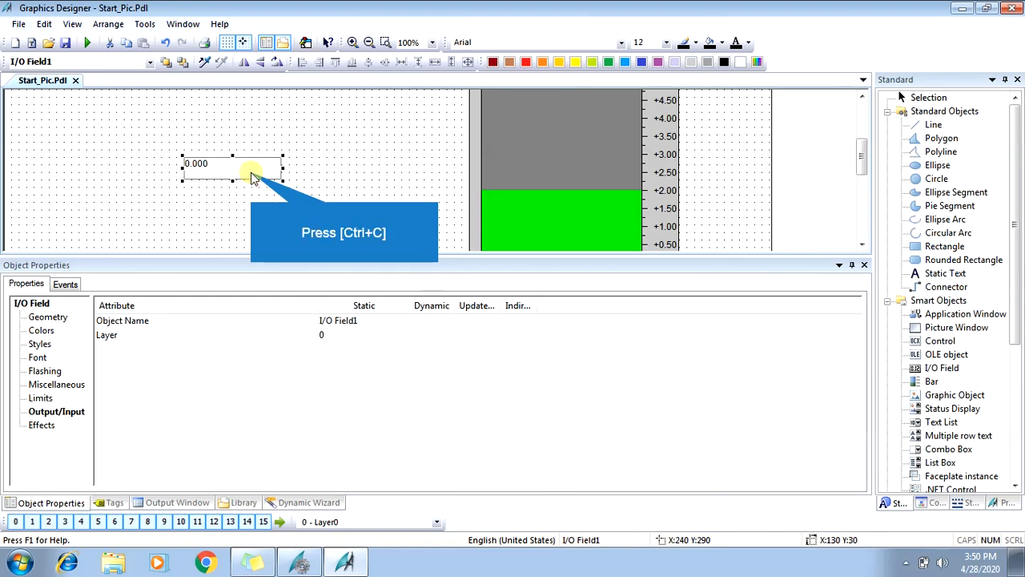
key("ctrl+c")
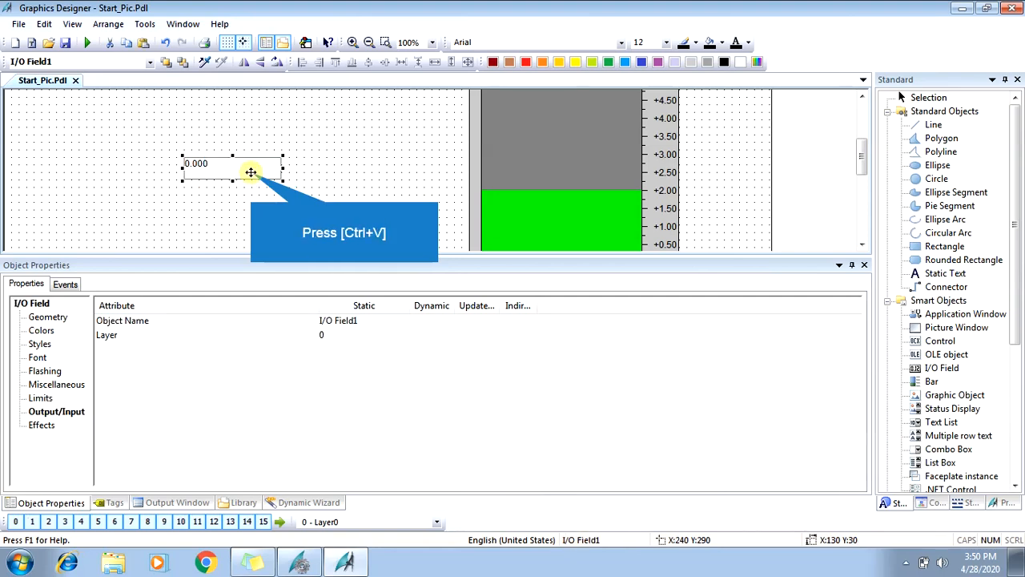
key("ctrl+v")
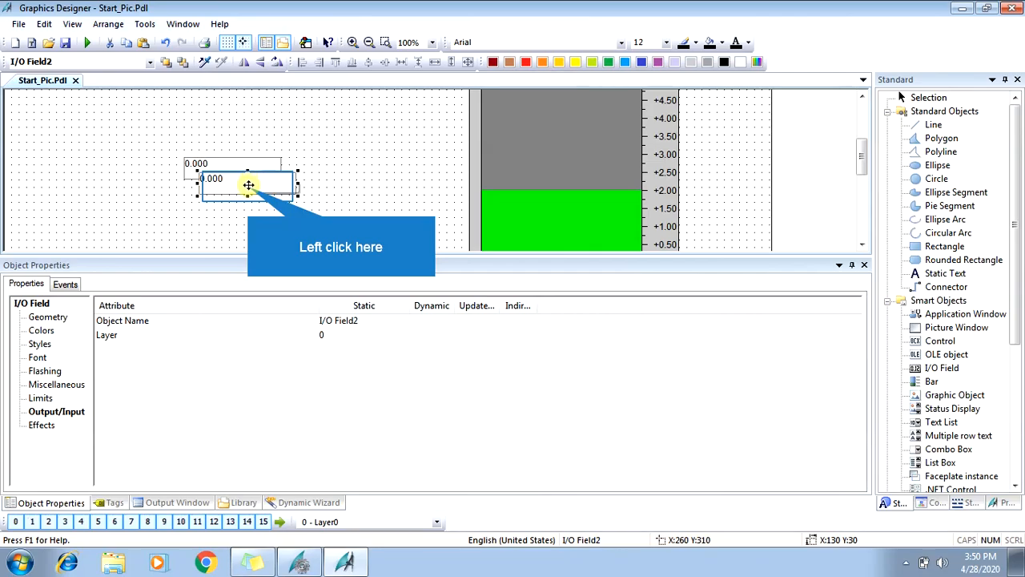
left_click_drag(247, 187, 229, 210)
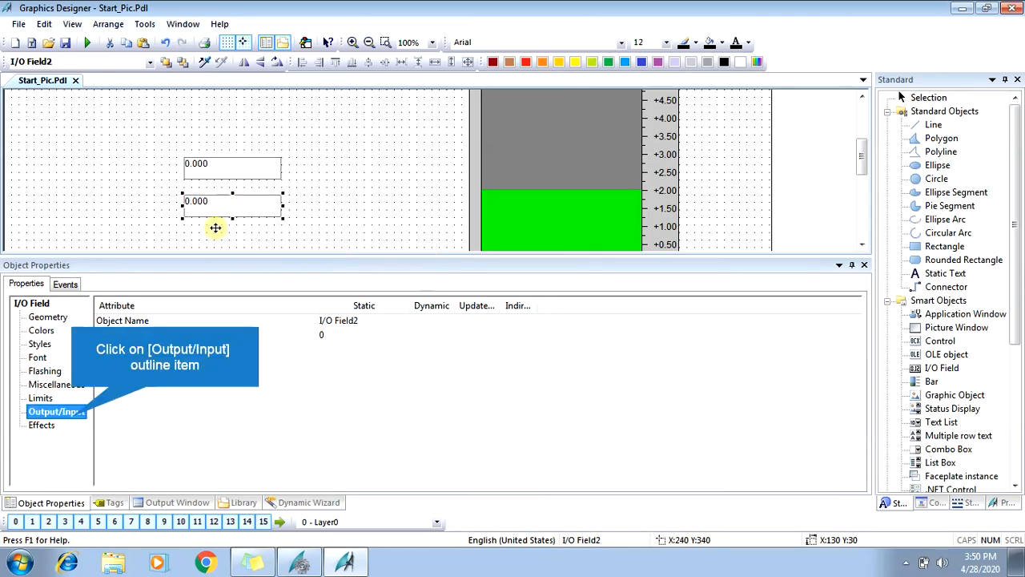
Step: Link the Output Value of the copied I/O field to the tag Bit_00
left_click(71, 417)
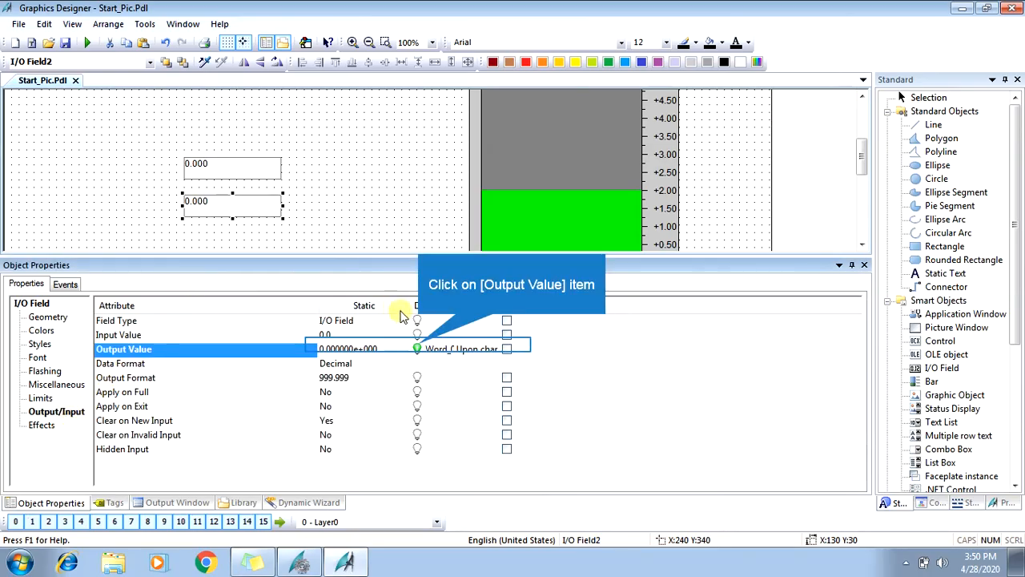
left_click(418, 351)
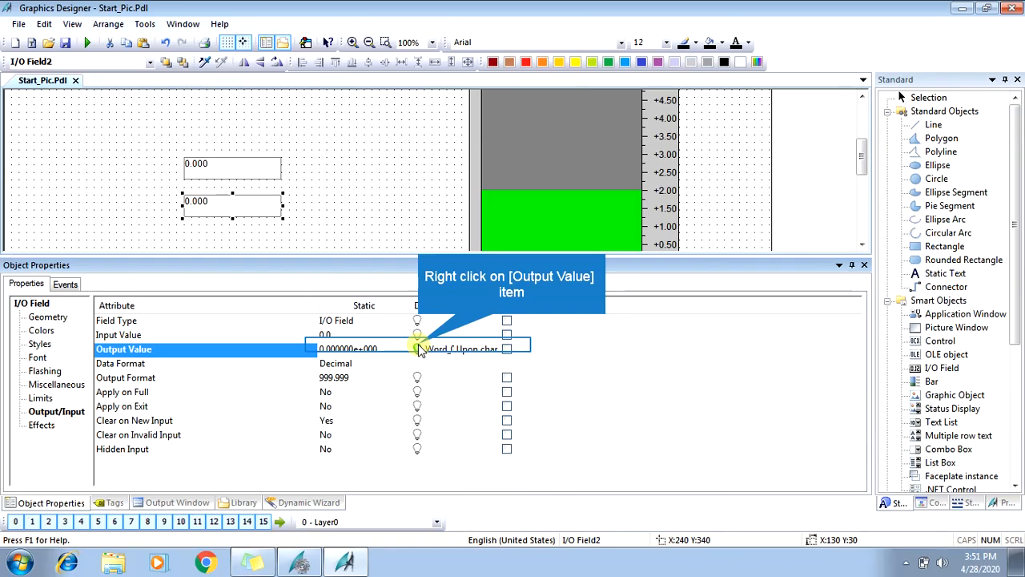
right_click(418, 350)
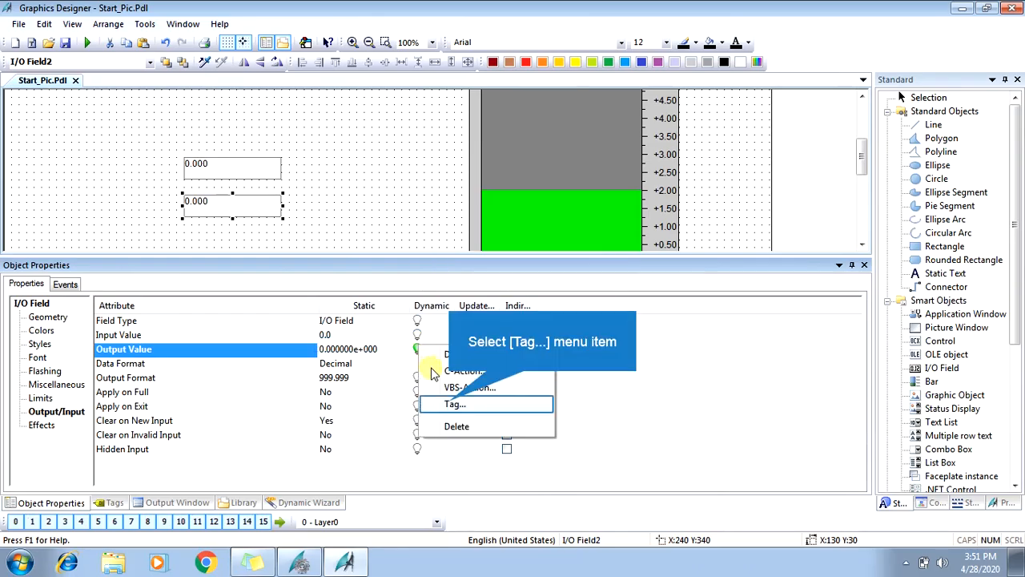
left_click(453, 405)
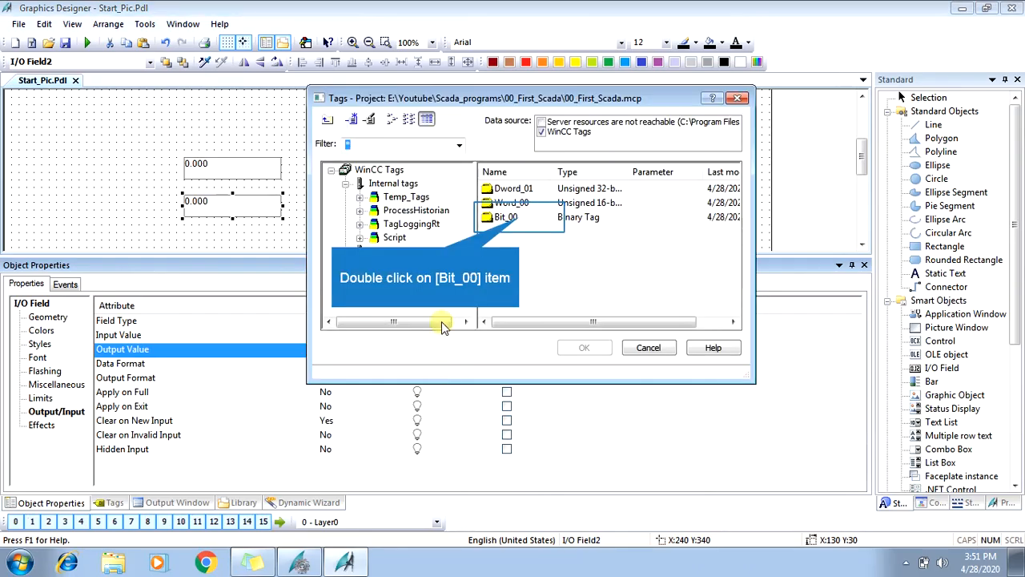
double_click(519, 221)
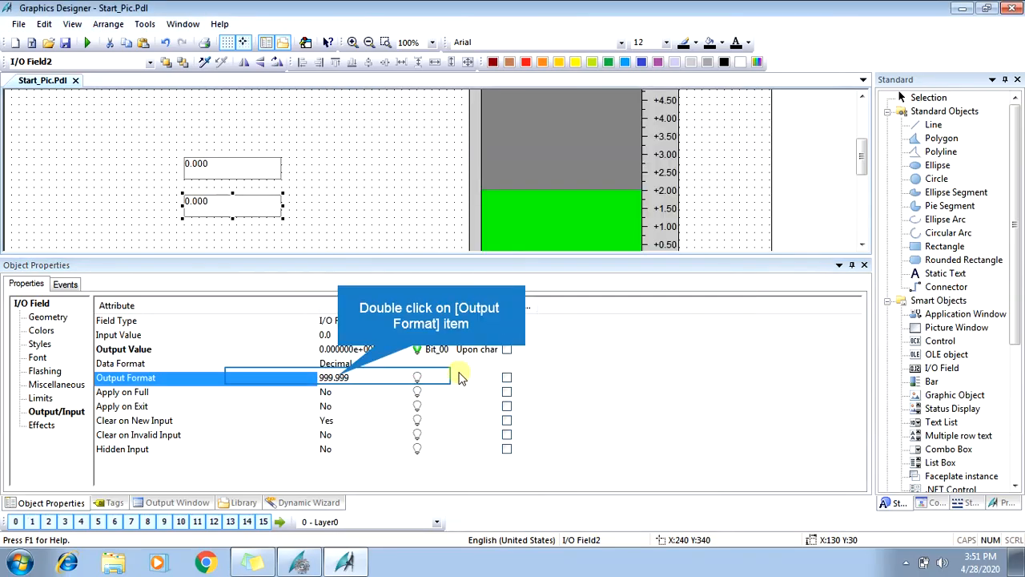
Step: Set the Output Format of the copied I/O field to 9
double_click(338, 380)
double_click(338, 380)
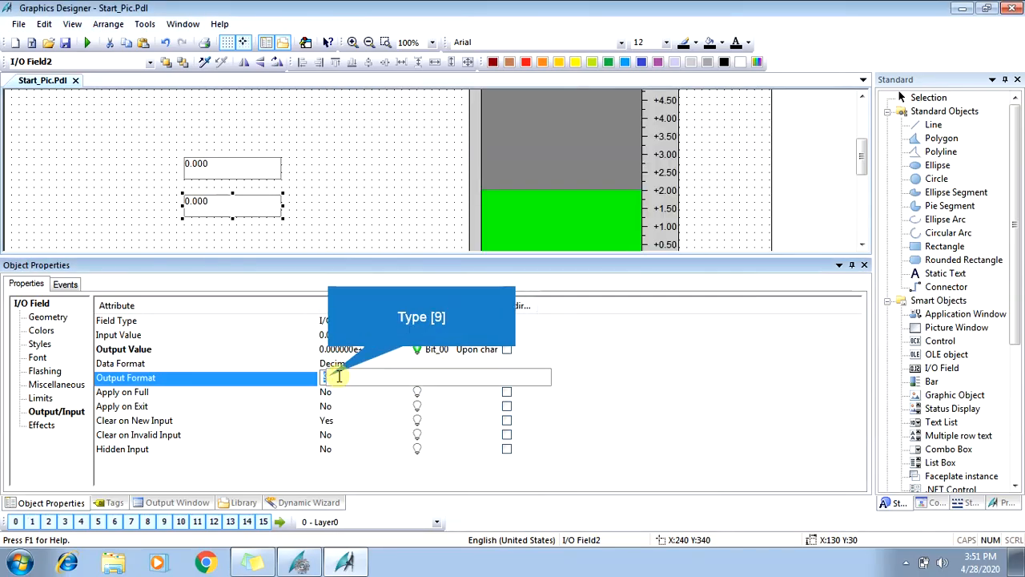
type("9")
key("Return")
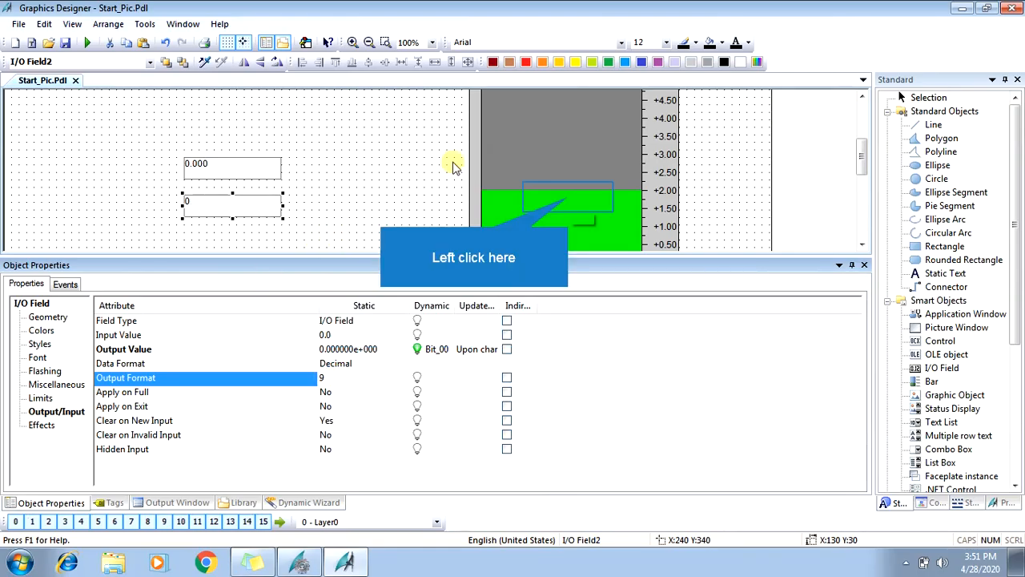
Step: Set the bar's Axis attributes to 1 digit to the left of the decimal point and 0 decimal places
left_click(568, 196)
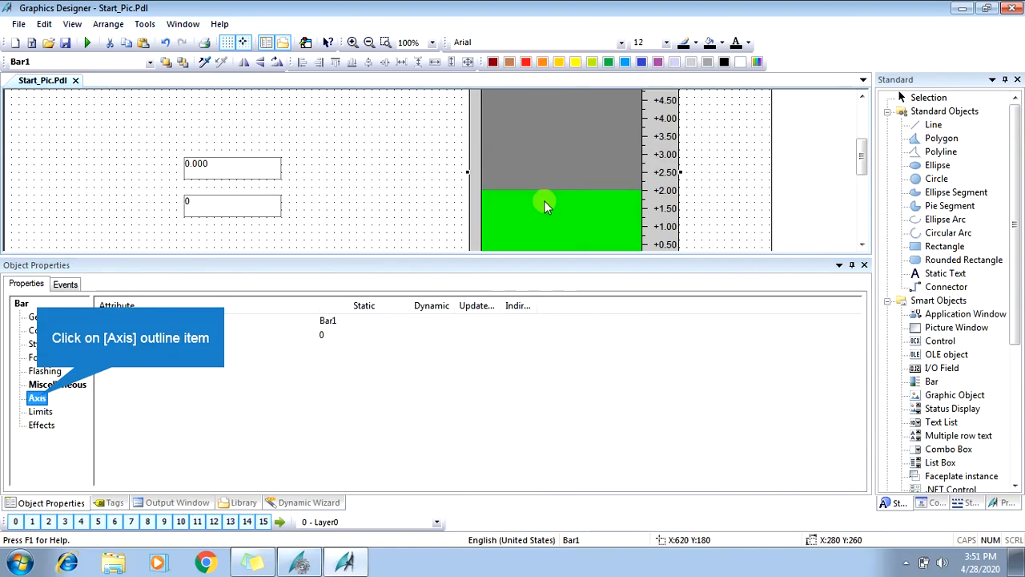
left_click(38, 399)
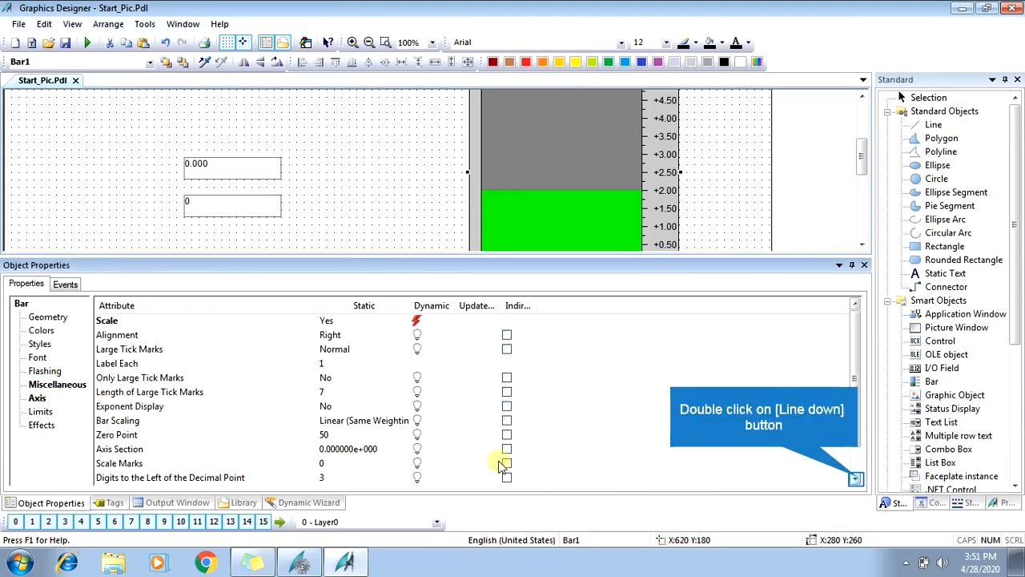
double_click(855, 478)
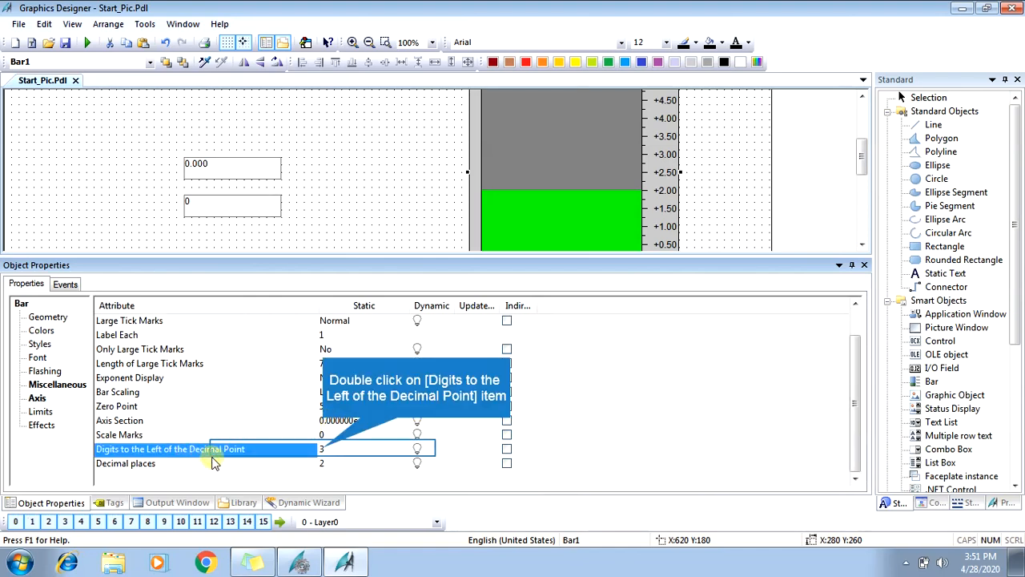
double_click(322, 451)
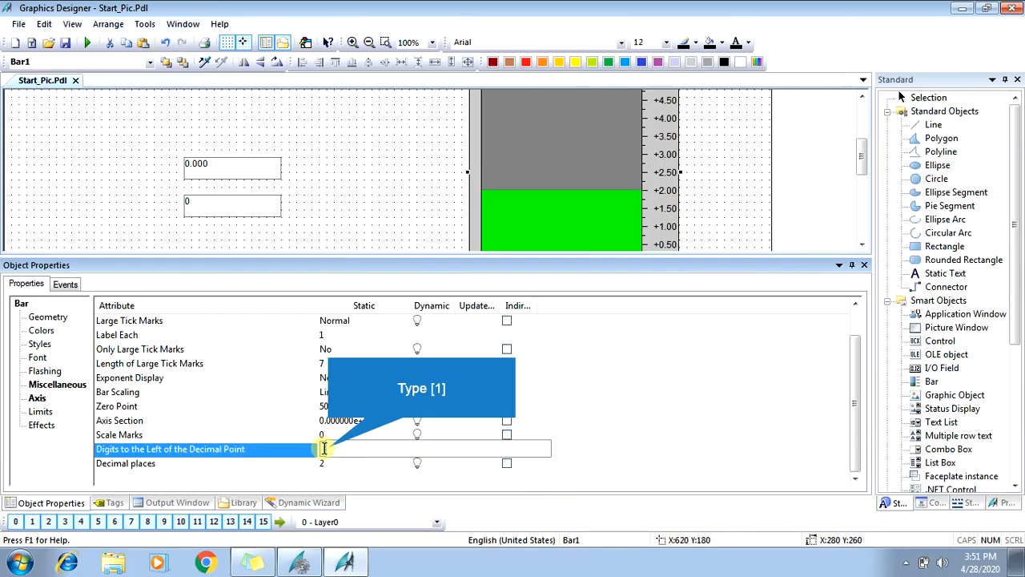
key("Return")
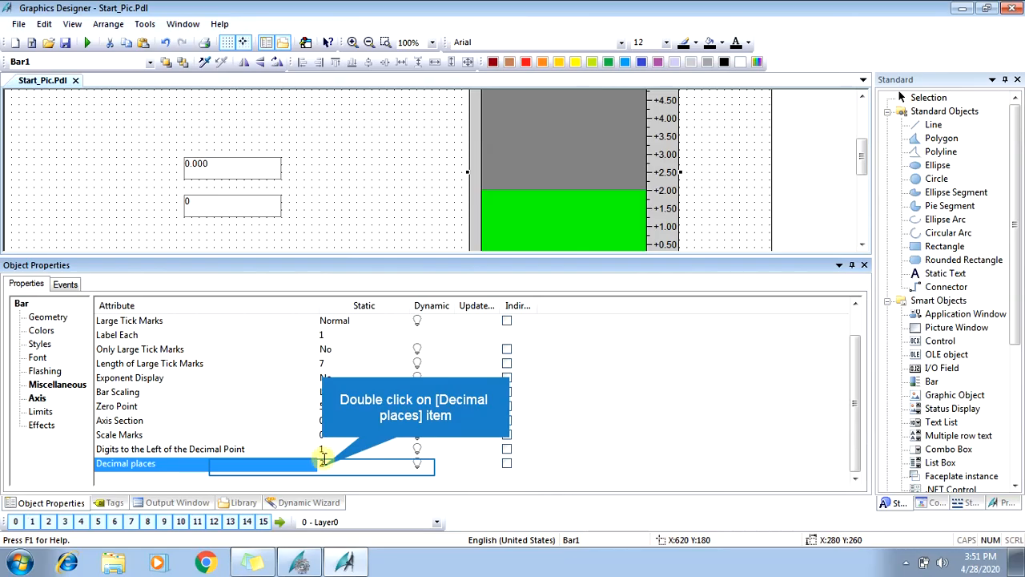
double_click(322, 467)
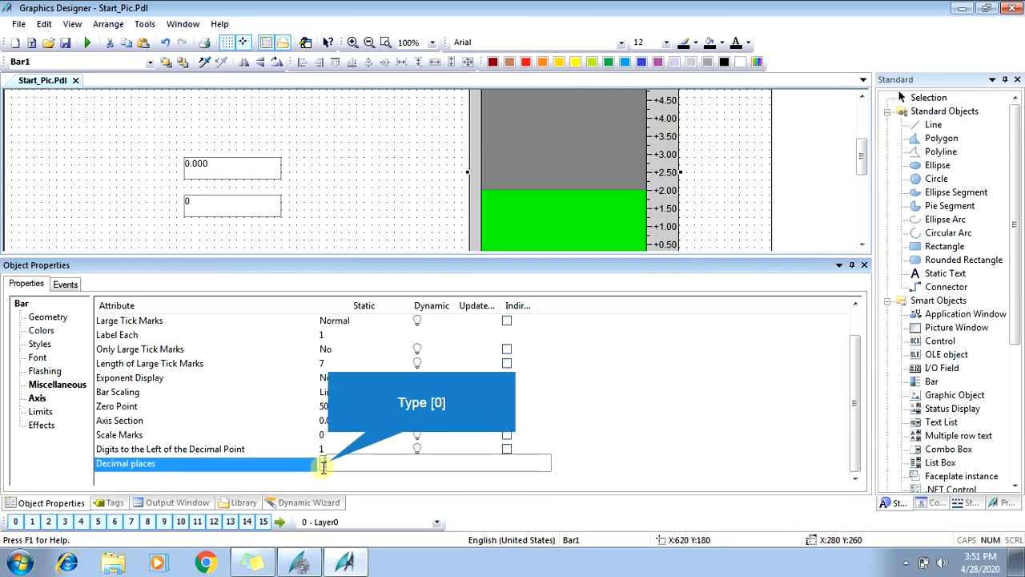
type("0")
key("Return")
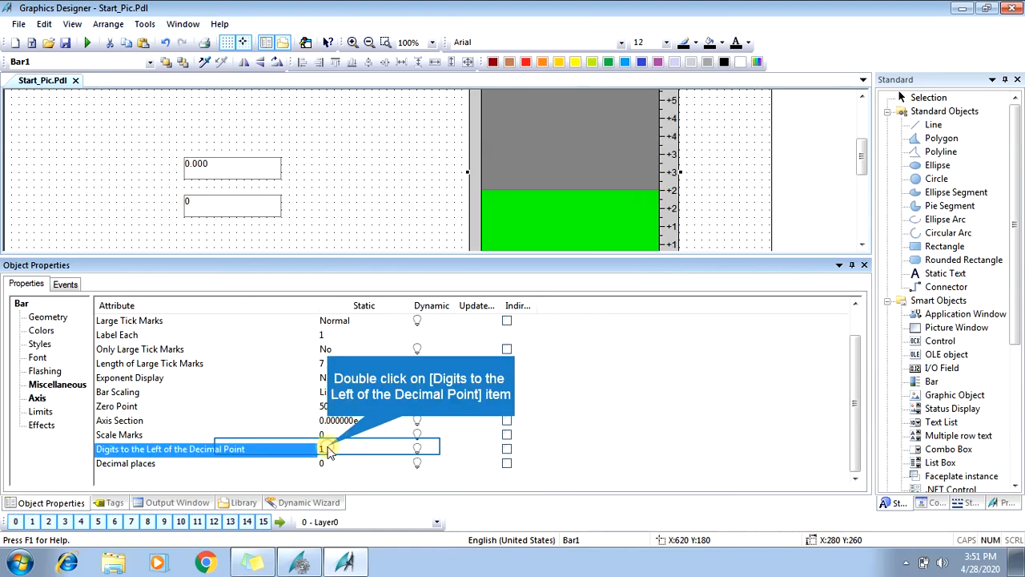
Step: Set the bar axis's Digits to the Left of the Decimal Point to 2
double_click(327, 449)
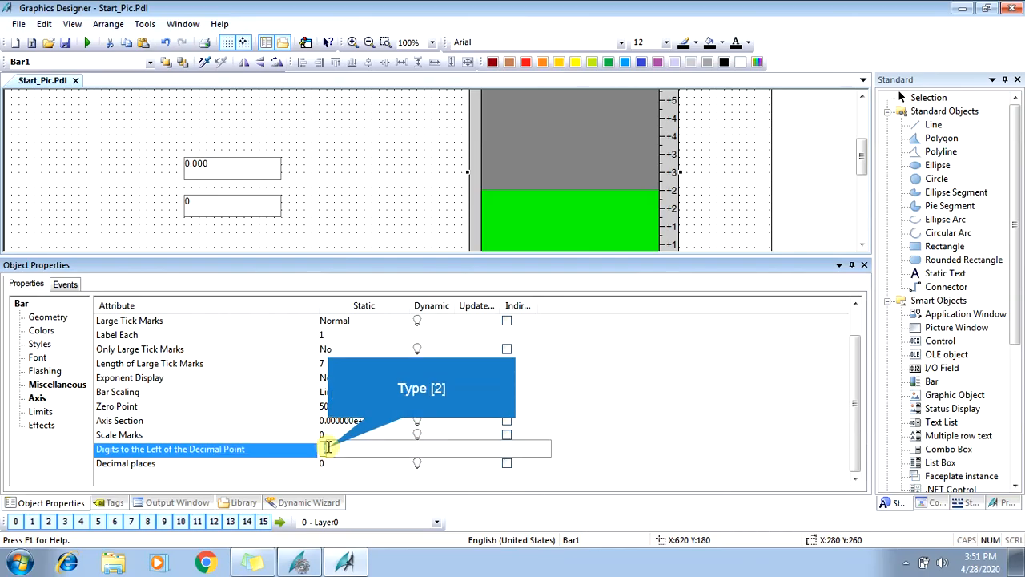
type("2")
key("Return")
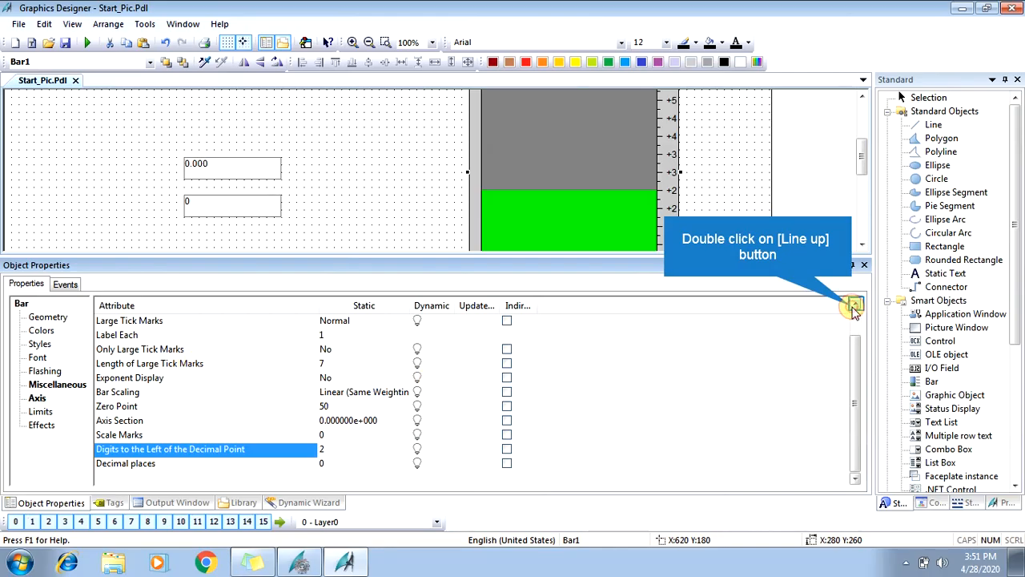
Step: Set the bar's Maximum Value to 100
double_click(853, 305)
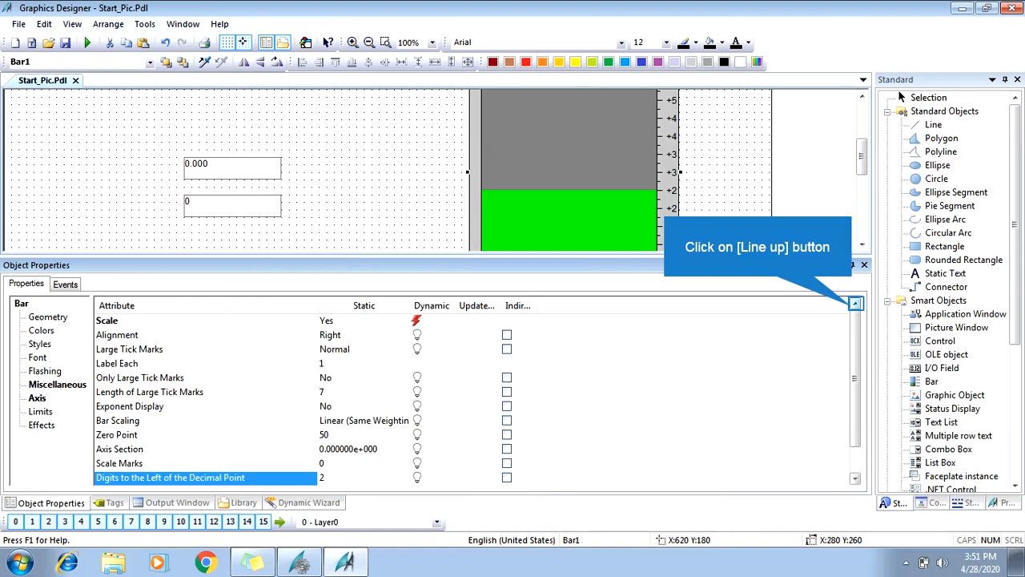
left_click(52, 387)
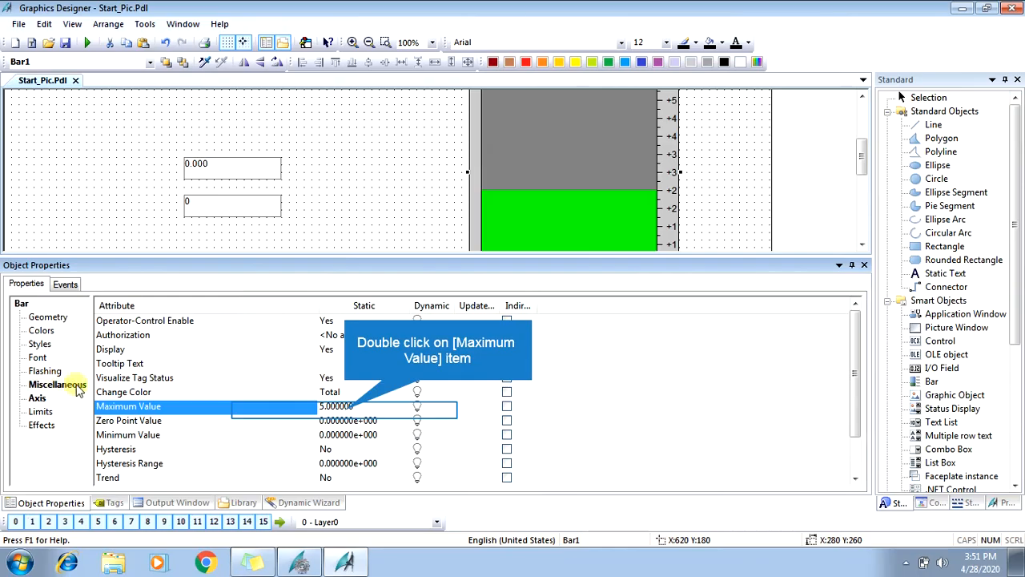
double_click(344, 407)
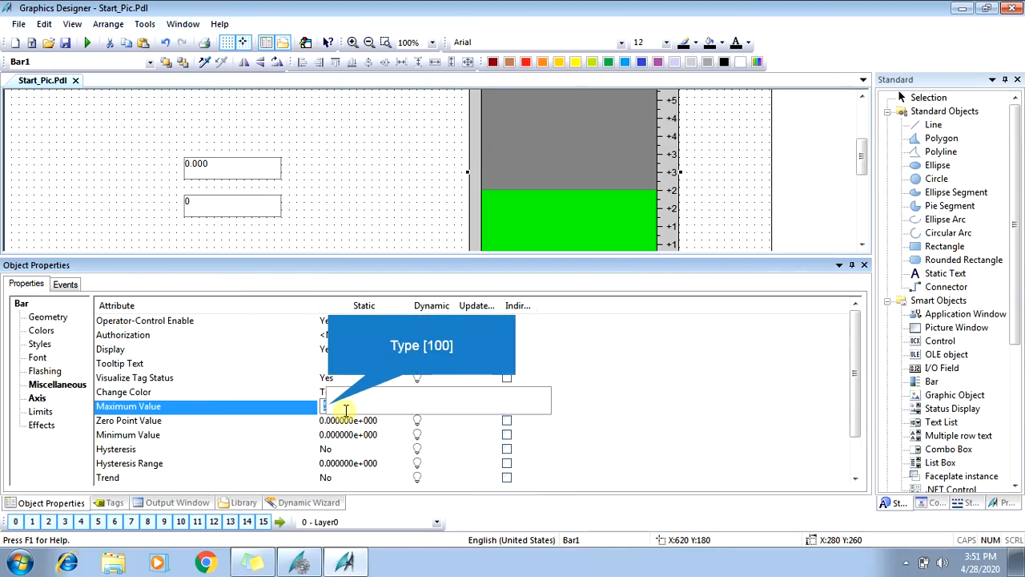
key("Return")
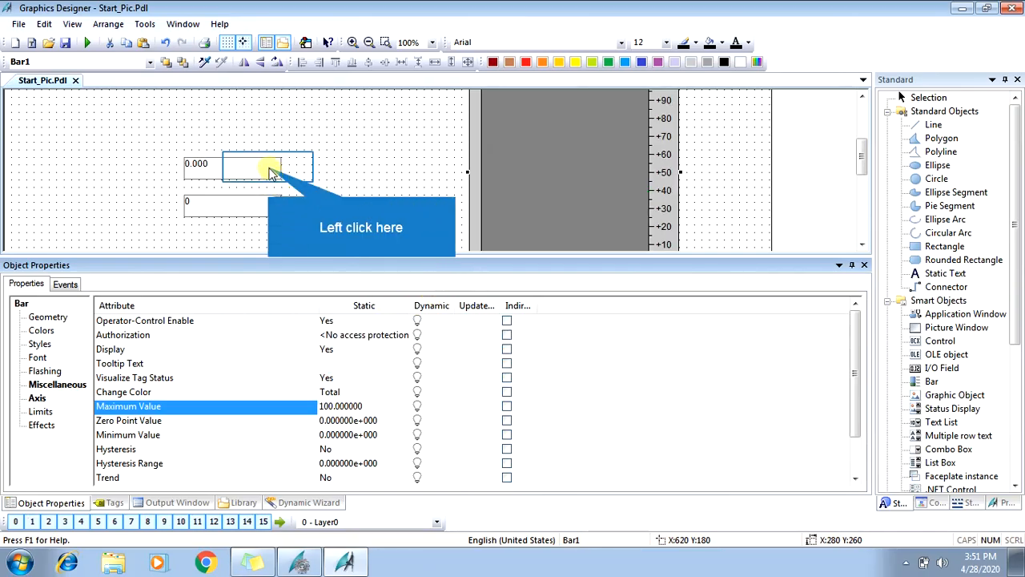
Step: Review the Output/Input attributes of the upper I/O field linked to the word tag, and save Start_Pic
left_click(269, 171)
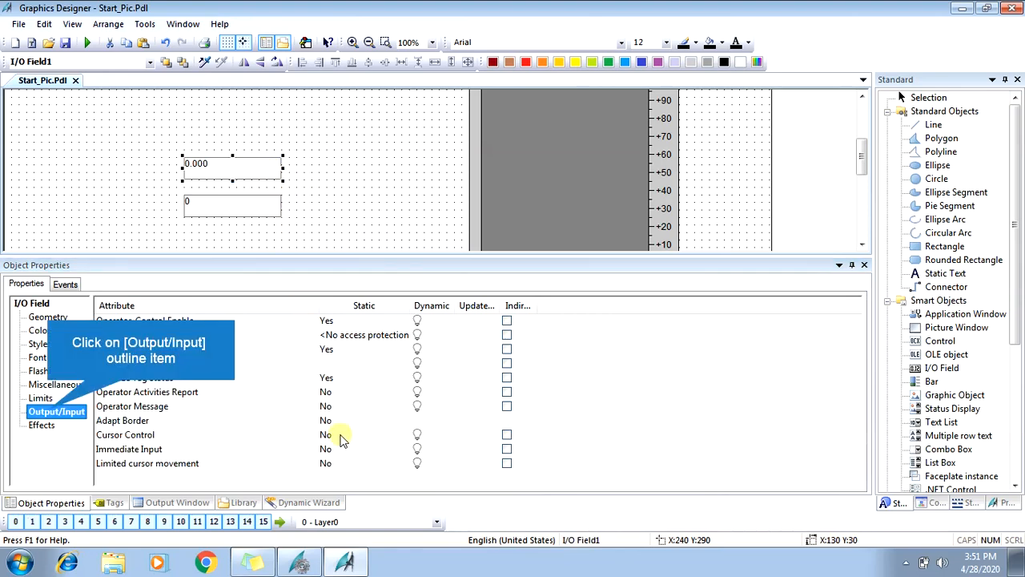
left_click(50, 412)
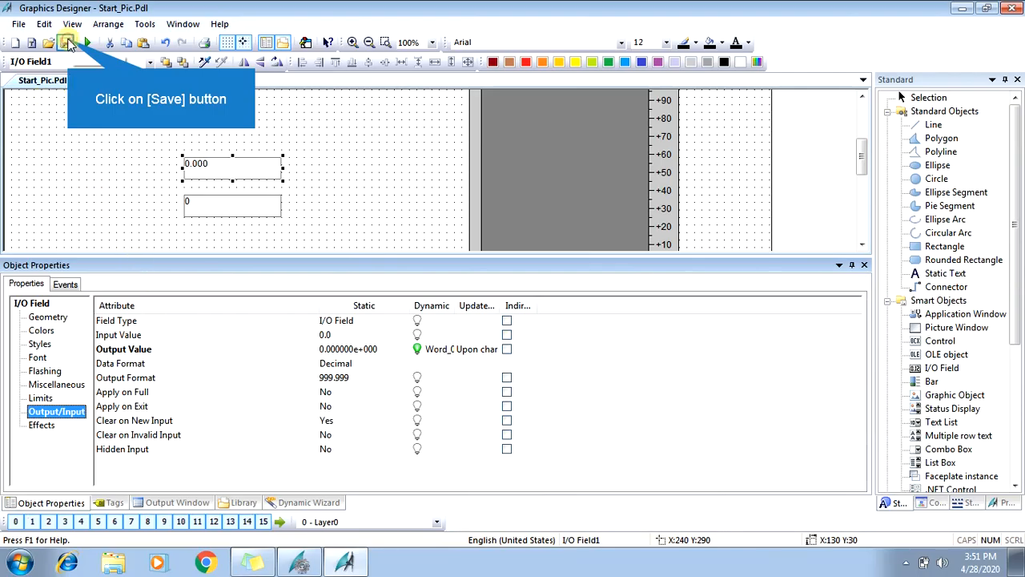
left_click(68, 43)
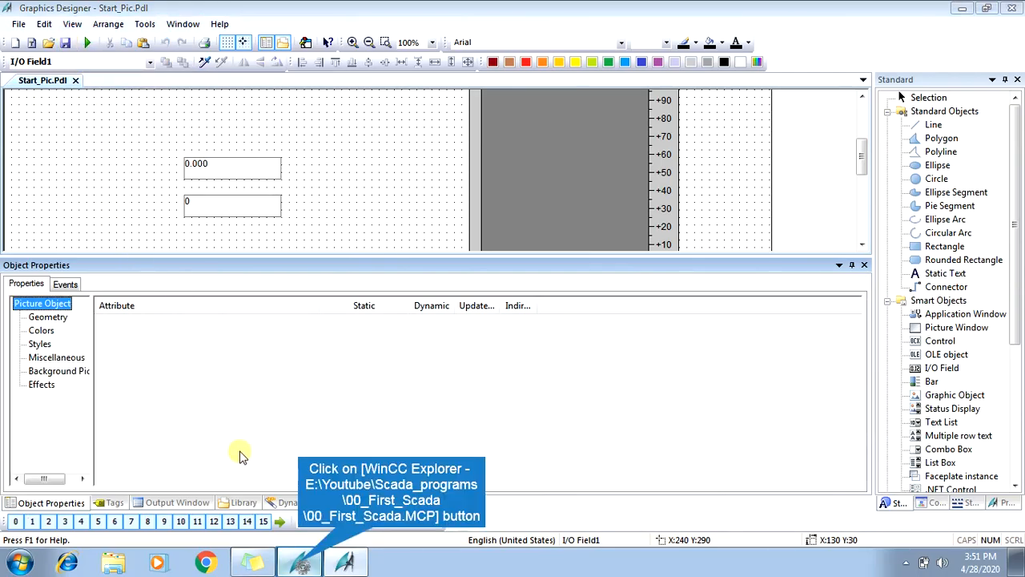
Step: Switch to WinCC Explorer, activate the 00_First_Scada project, acknowledge the runtime license notice and bring up the runtime picture
left_click(298, 556)
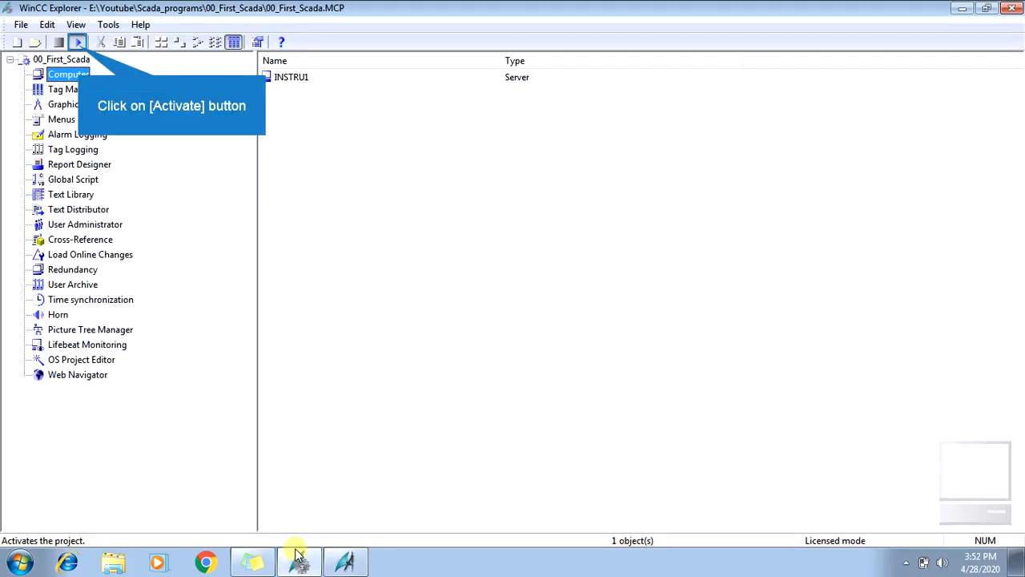
left_click(77, 42)
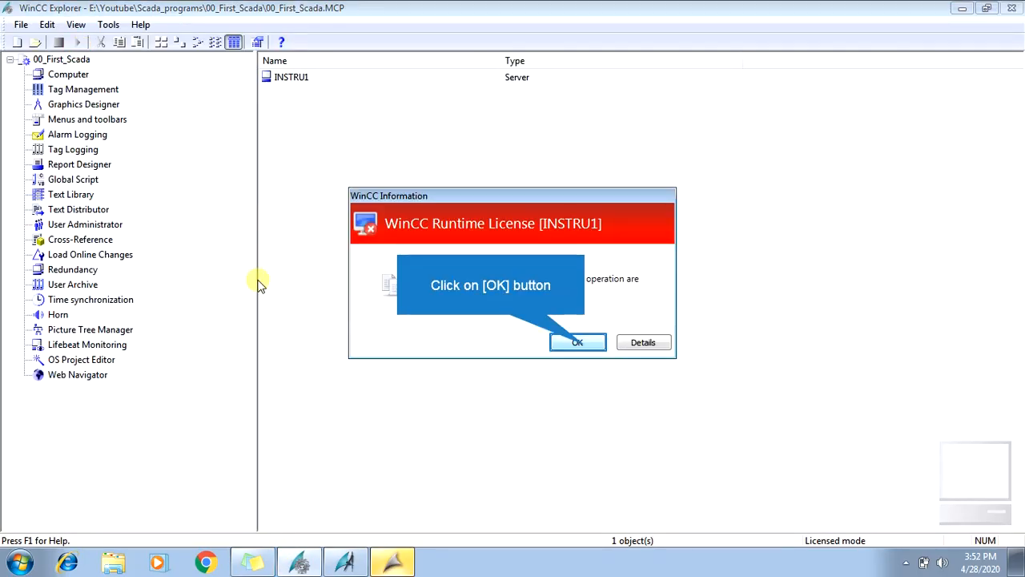
left_click(583, 347)
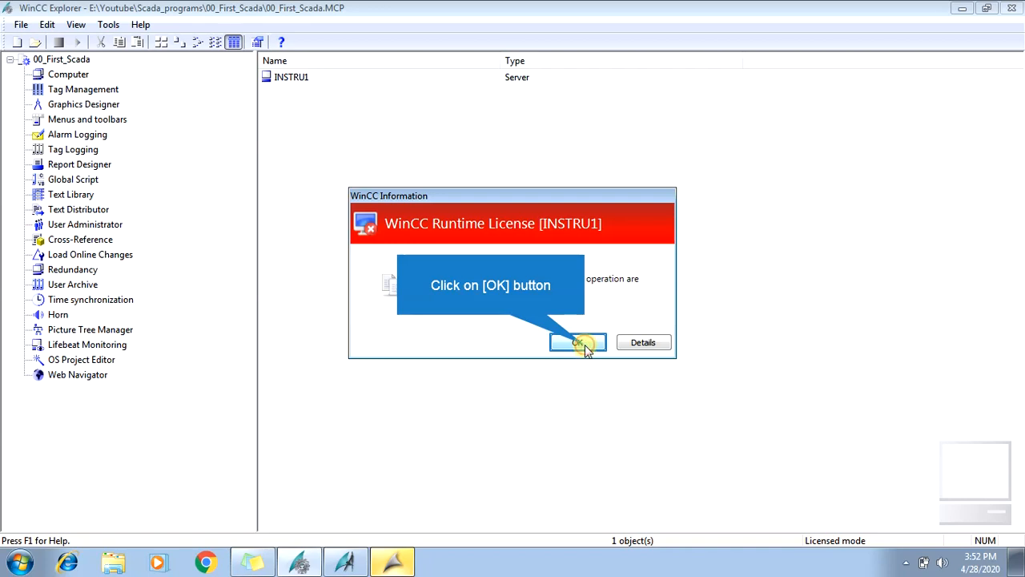
left_click(403, 567)
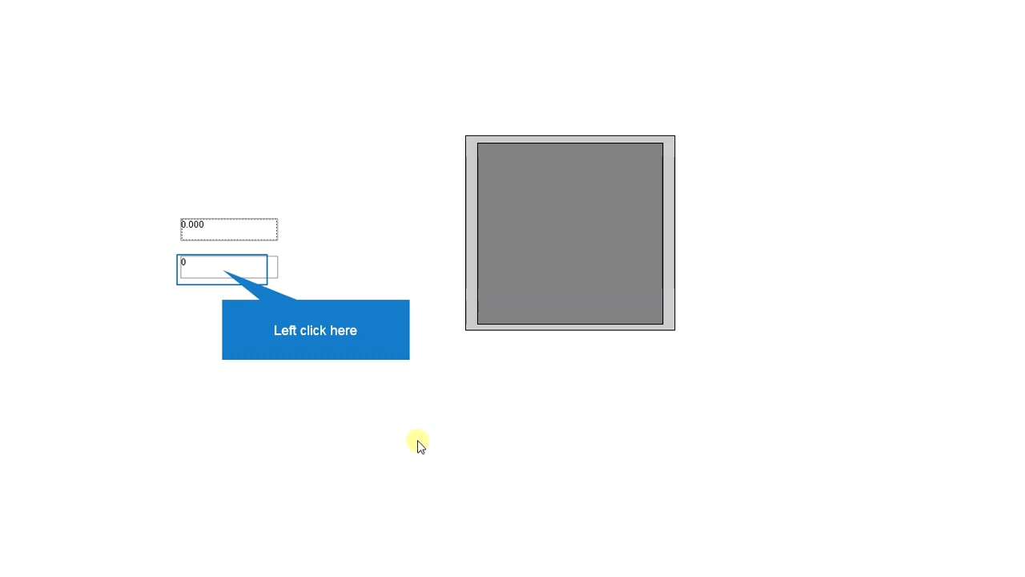
Step: Test the bar's scale display by entering 1, 0 and 1 again in the lower I/O field
left_click(224, 273)
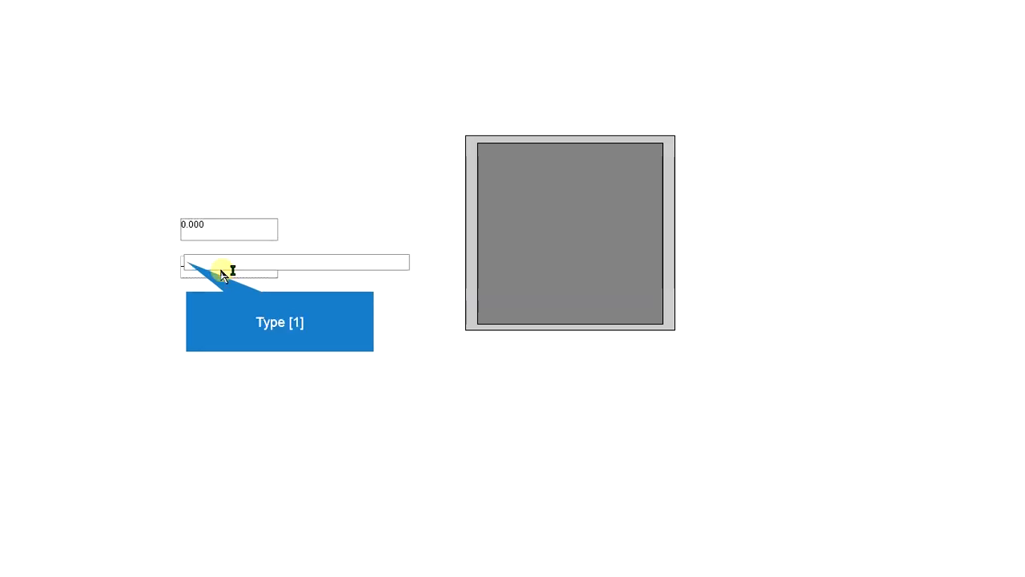
type("1")
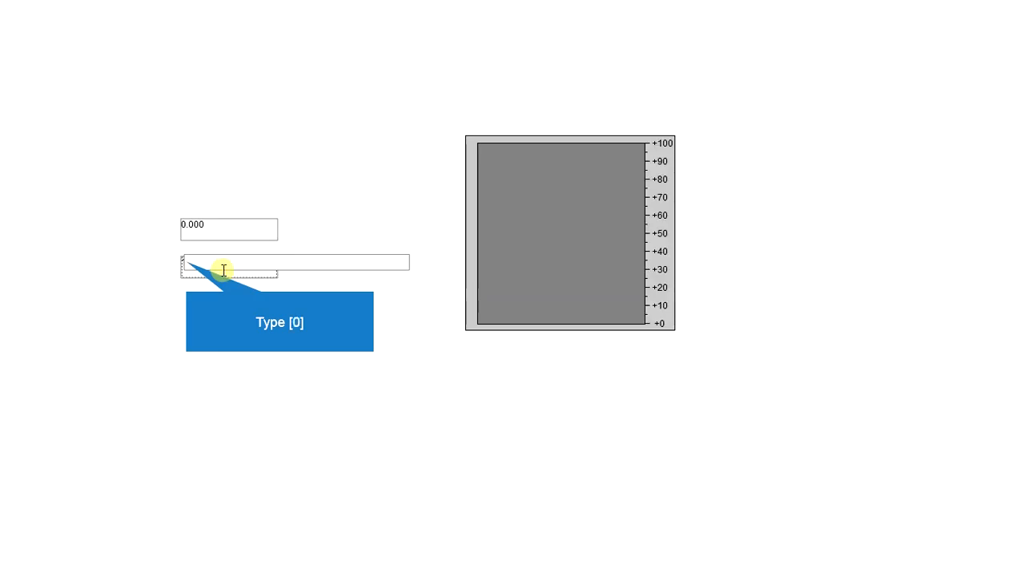
type("0")
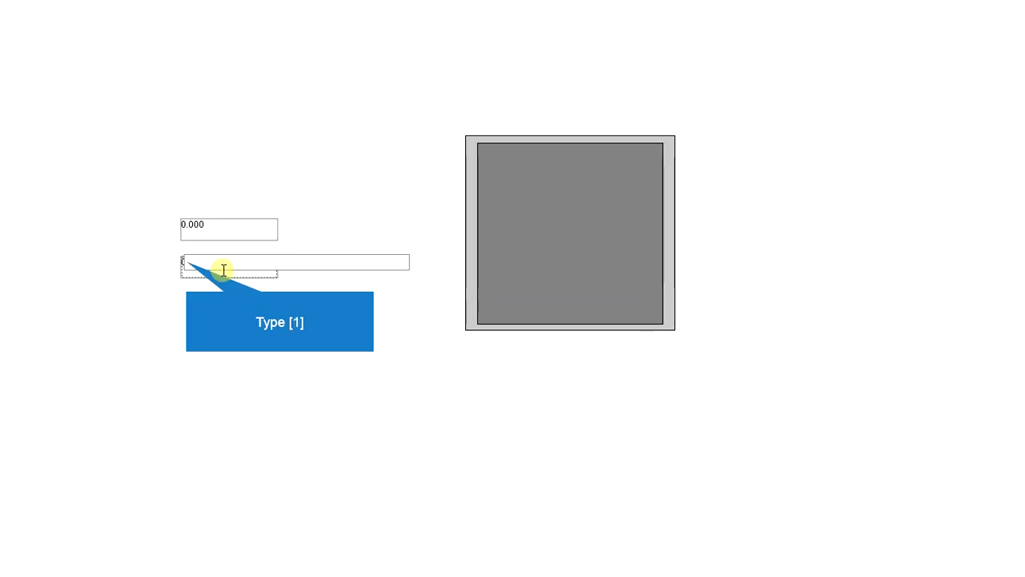
type("1")
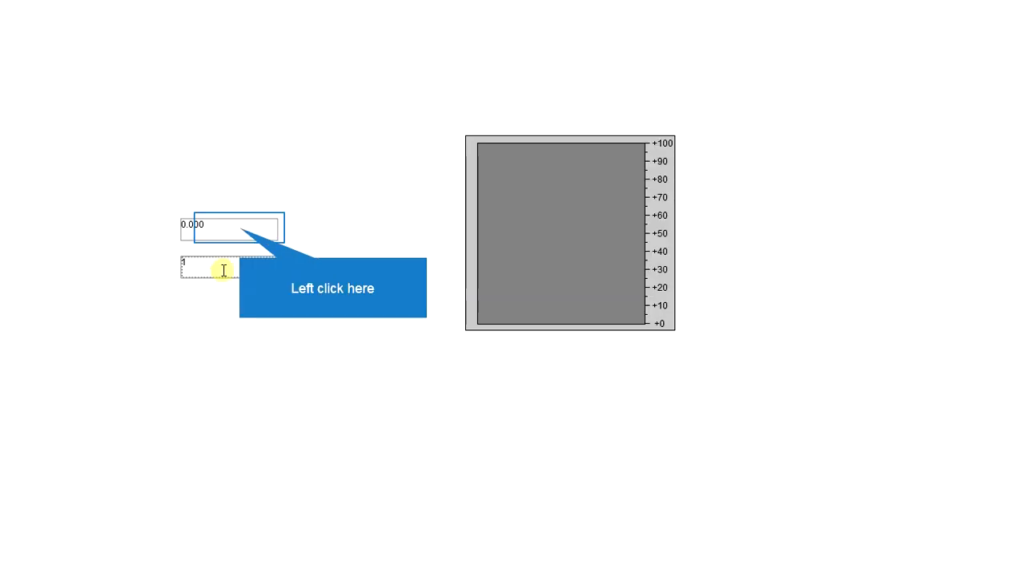
Step: Test the bar's fill level by entering 70 and then 10 in the upper I/O field
left_click(239, 230)
type("7")
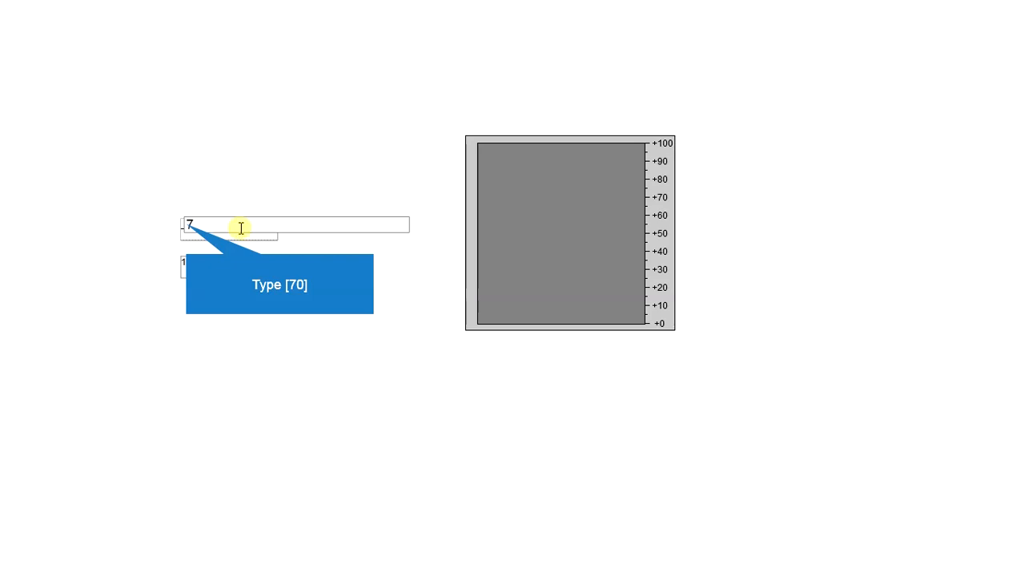
type("0")
key("Return")
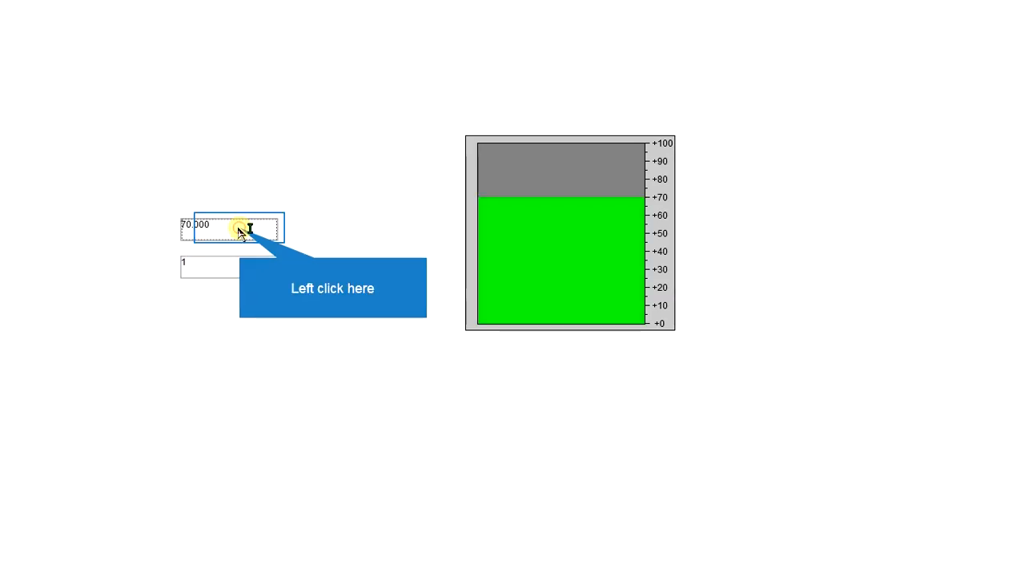
left_click(241, 229)
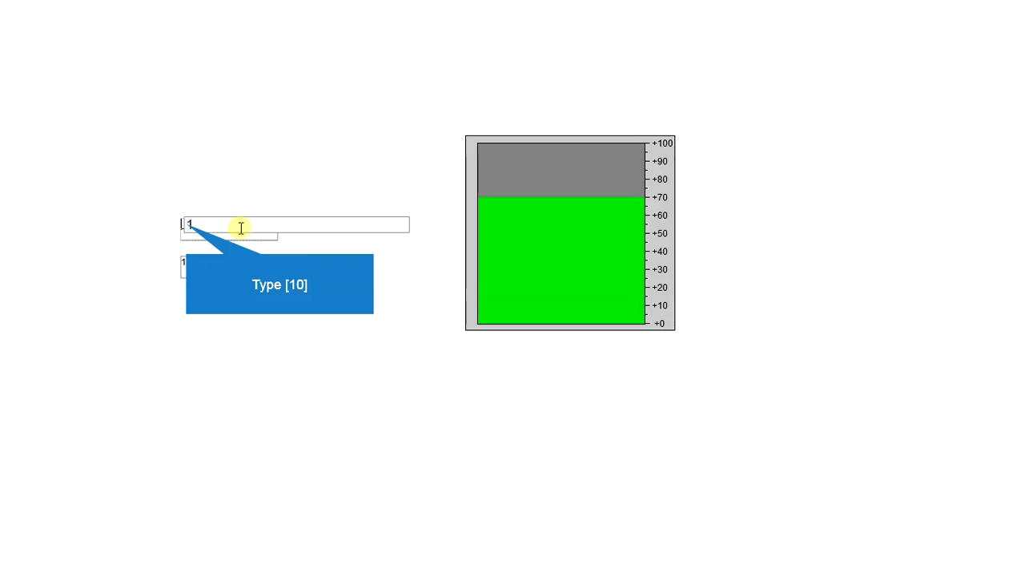
key("Return")
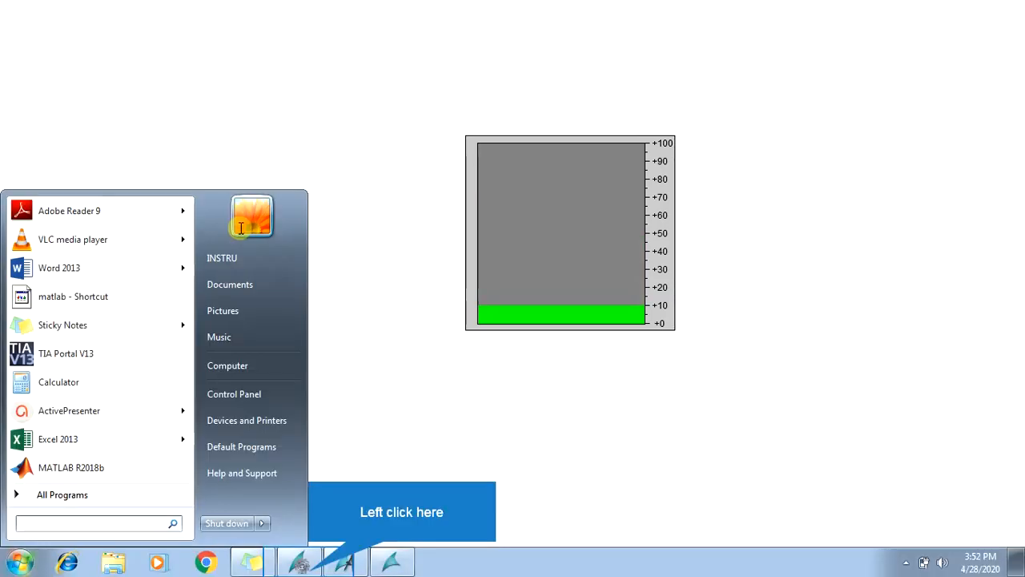
Step: Return to WinCC Explorer, deactivate the project and switch back to Start_Pic in Graphics Designer
left_click(309, 567)
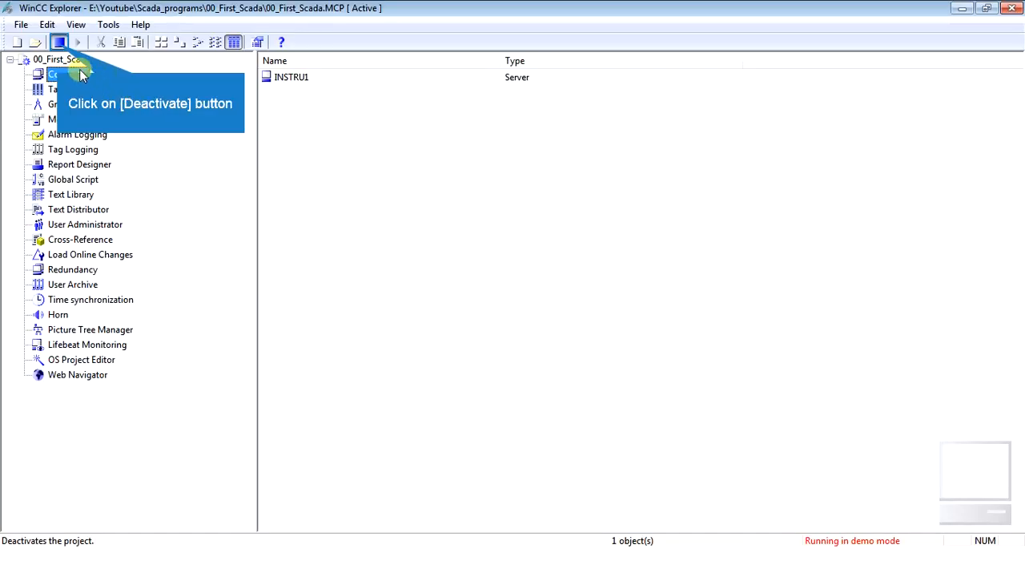
left_click(58, 42)
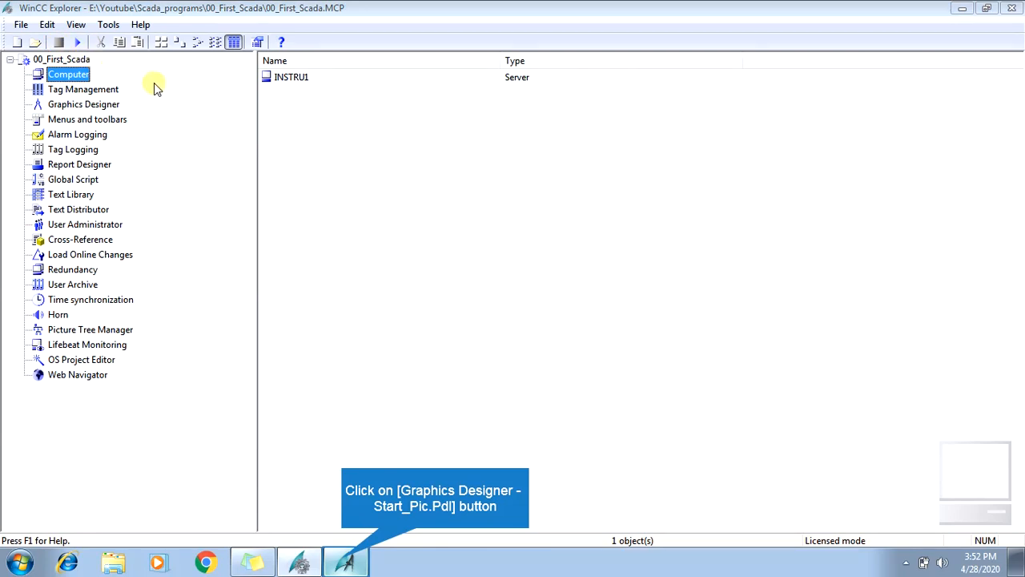
left_click(343, 560)
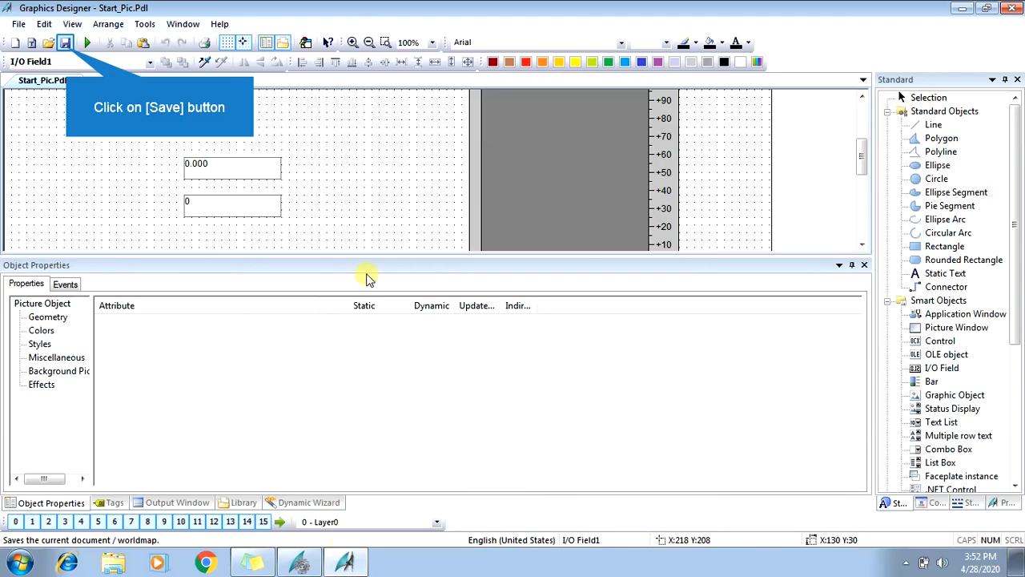